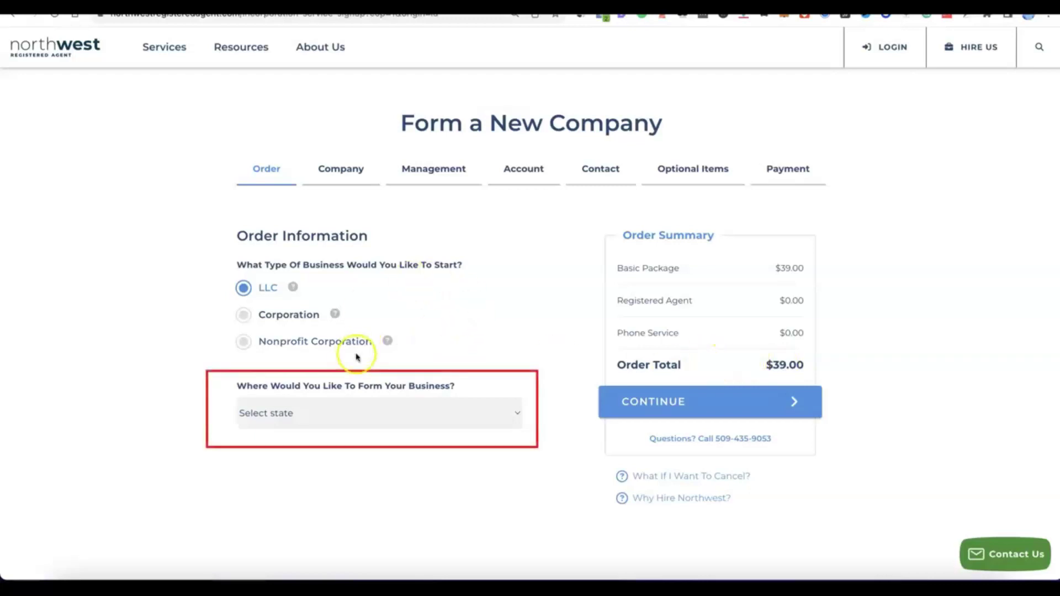
# Step: Choose New Mexico as the state for forming the LLC and continue to the company details
pyautogui.click(516, 412)
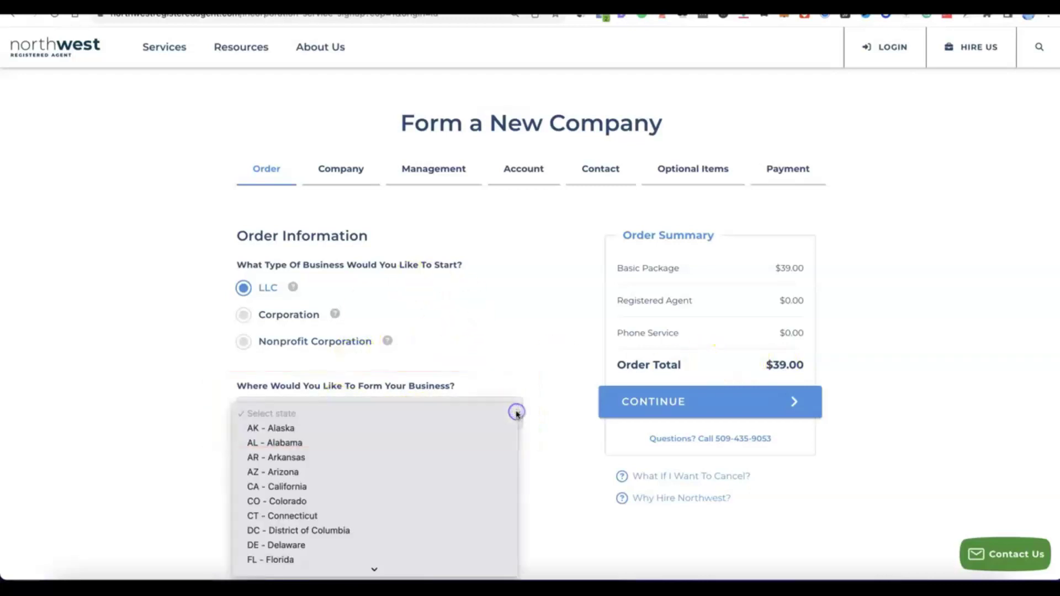
pyautogui.scroll(-2, 361, 348)
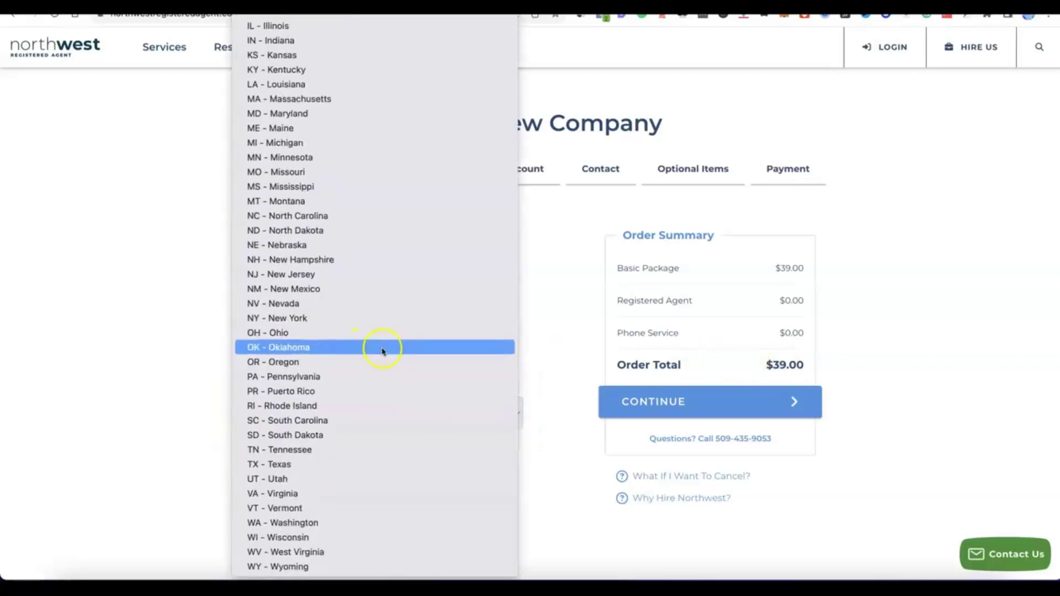
pyautogui.click(296, 292)
pyautogui.scroll(-3, 407, 438)
pyautogui.scroll(2, 407, 438)
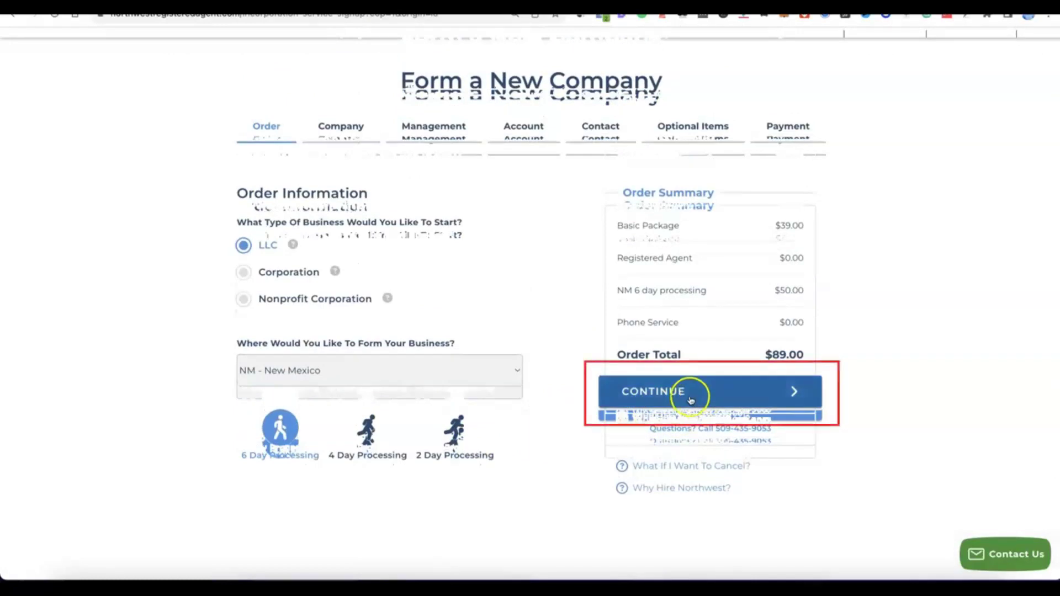
pyautogui.click(689, 397)
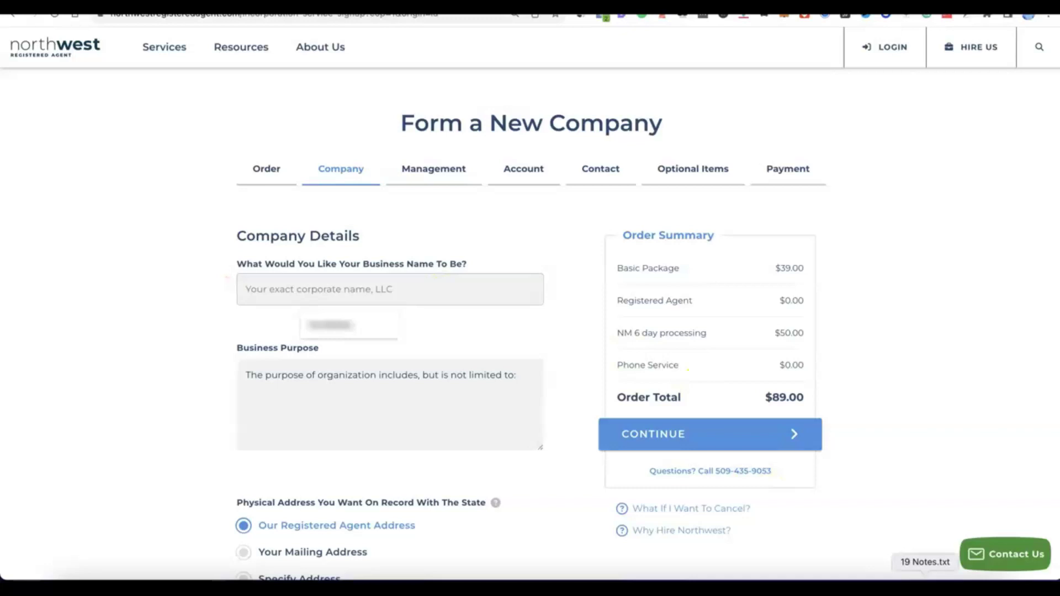
# Step: Name the business Modoe, add the purpose "E-commerce - online selling of general products.", and continue to the management details
pyautogui.click(411, 287)
pyautogui.write('Modoe')
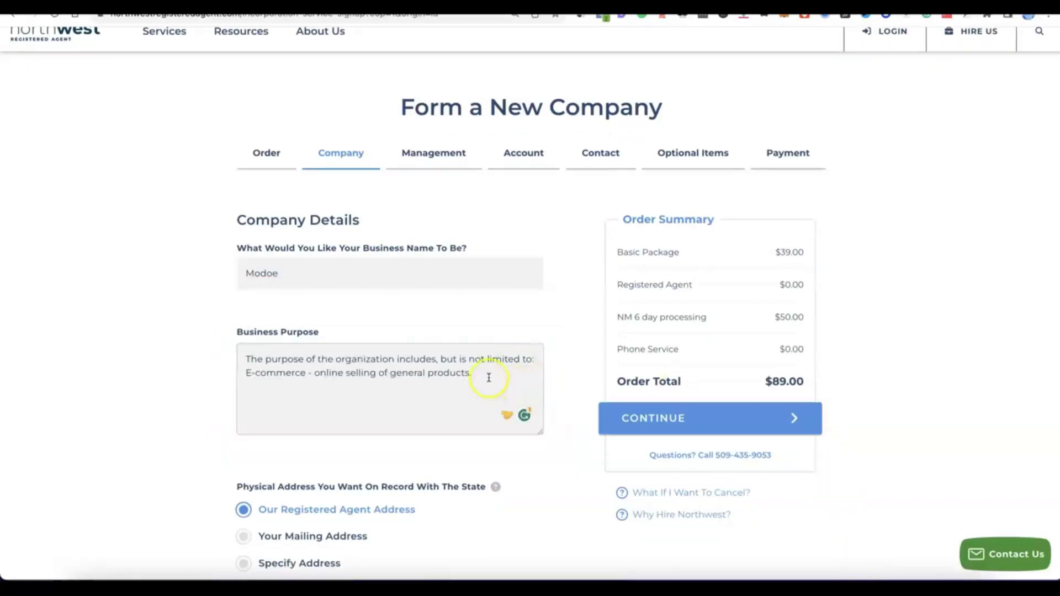
pyautogui.scroll(-2, 489, 378)
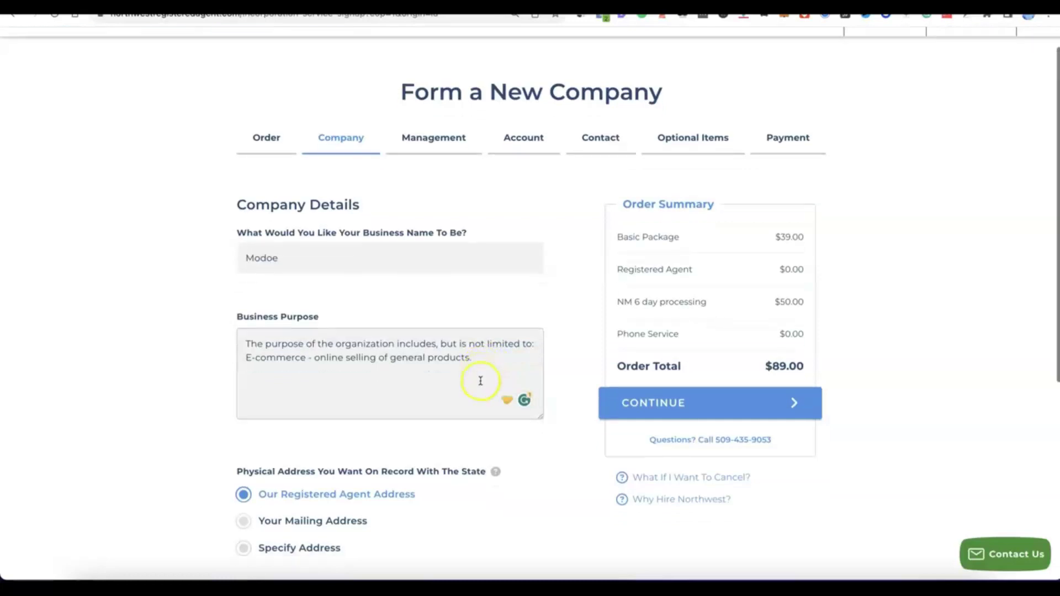
pyautogui.scroll(-1, 481, 380)
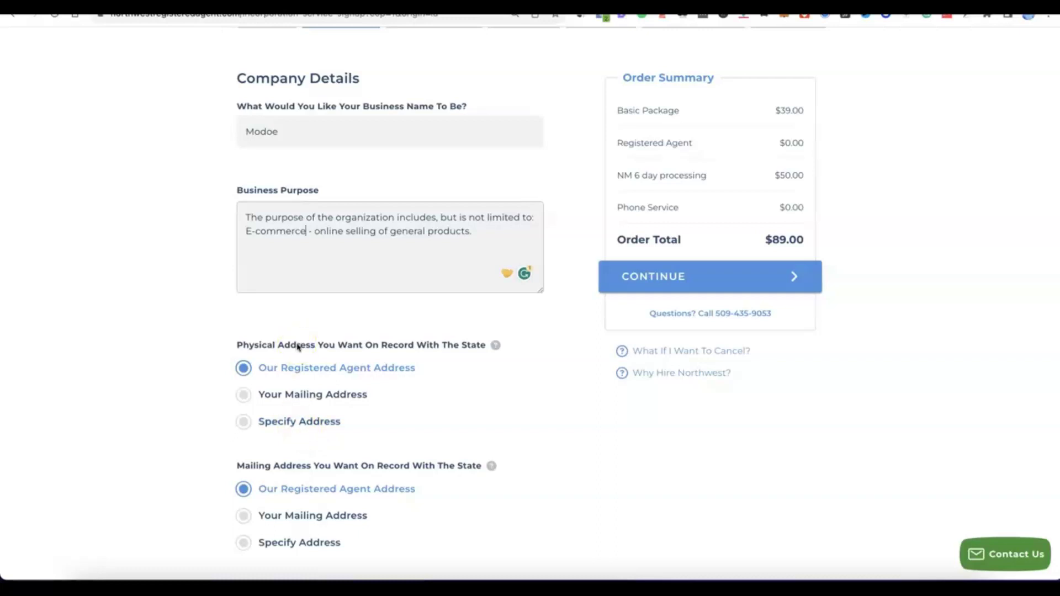
pyautogui.scroll(-3, 297, 345)
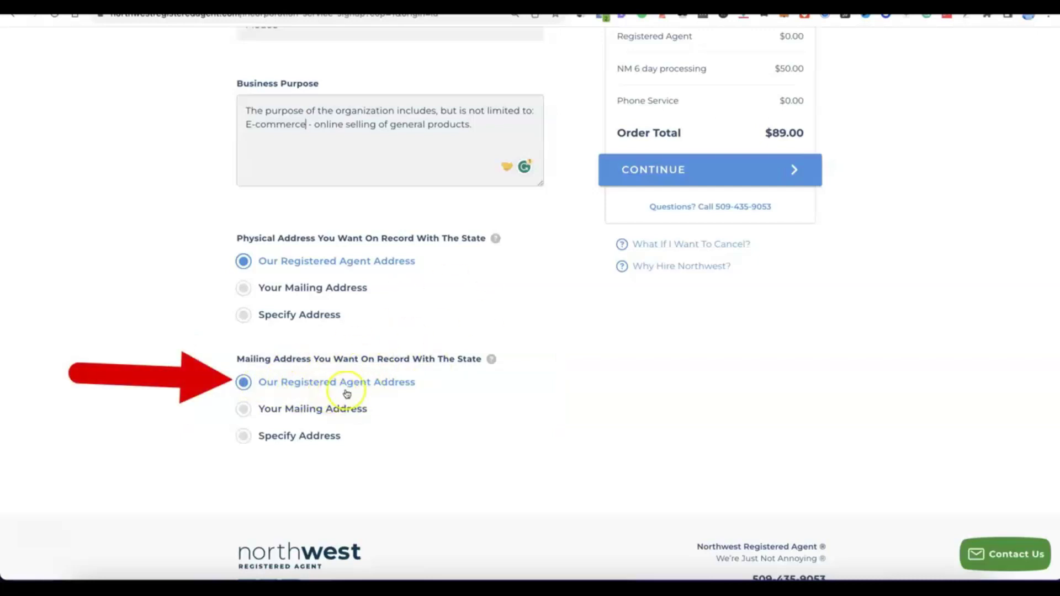
pyautogui.scroll(5, 417, 383)
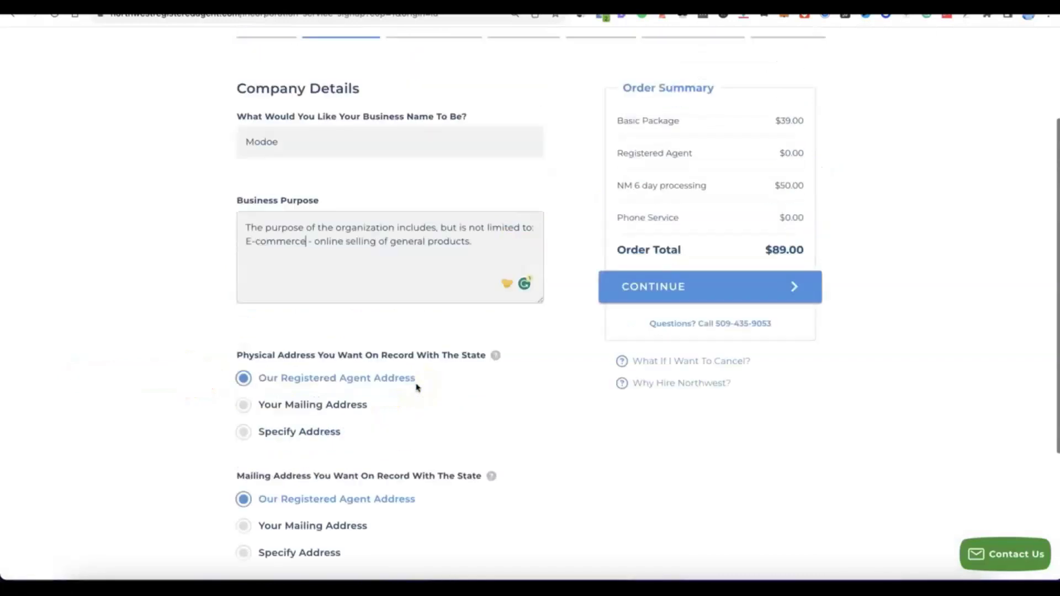
pyautogui.scroll(1, 417, 388)
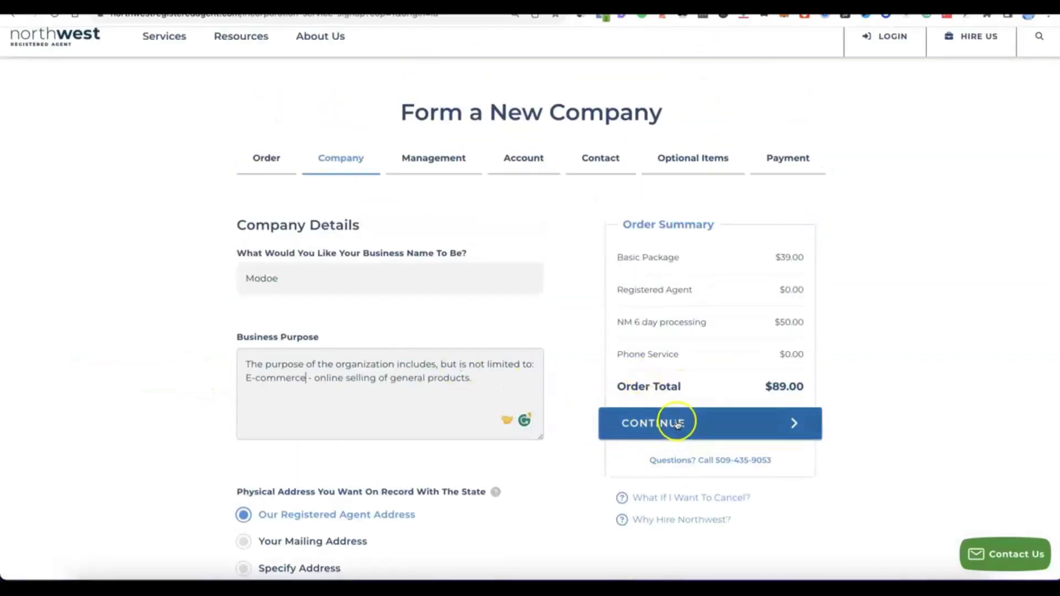
pyautogui.click(657, 436)
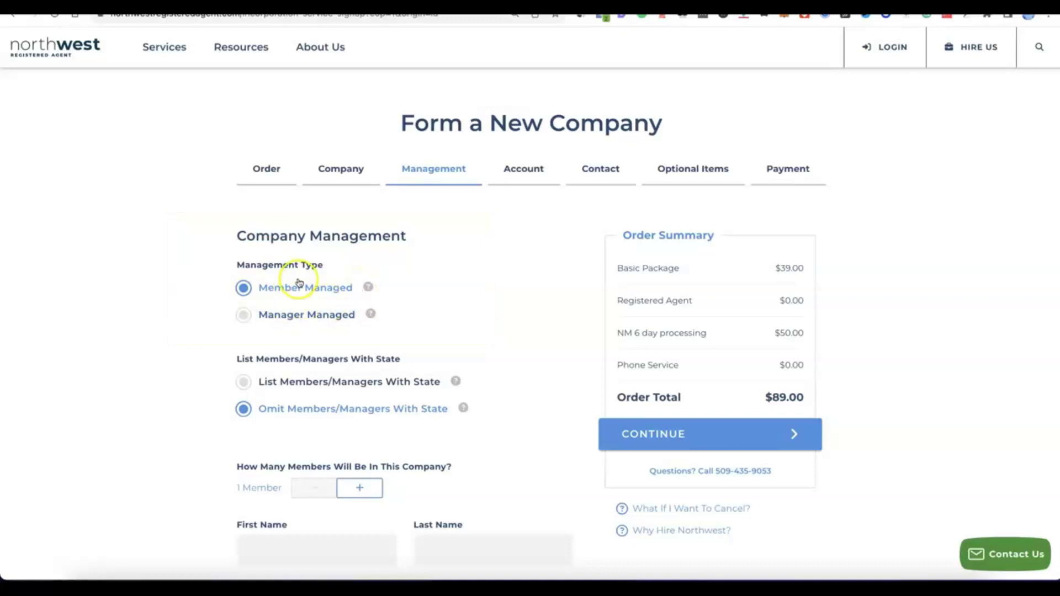
# Step: Set the company to 2 members, enter each member's first and last name, and continue to the account setup
pyautogui.scroll(-2, 298, 281)
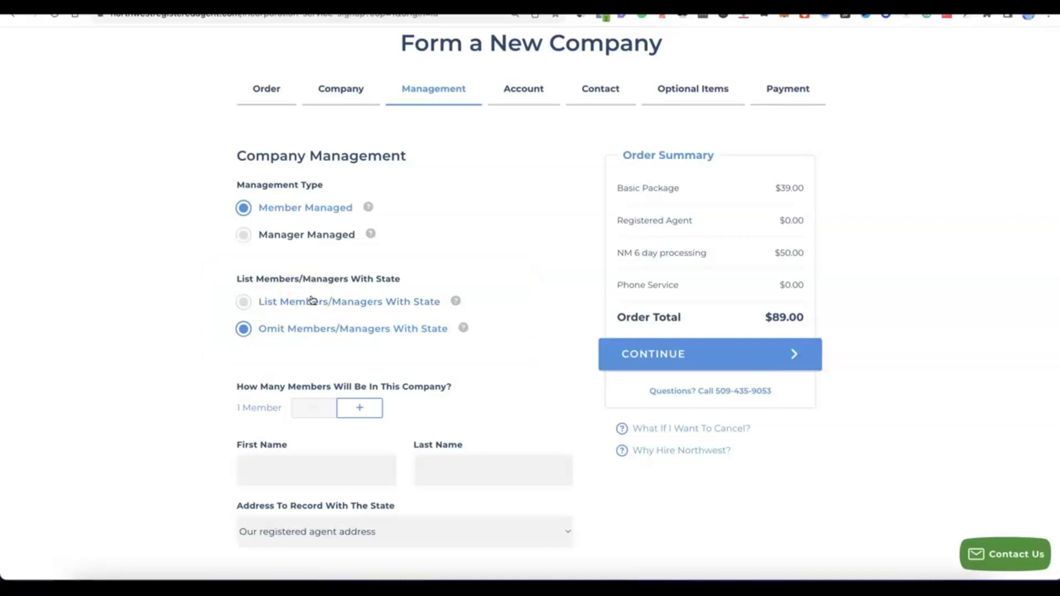
pyautogui.click(371, 406)
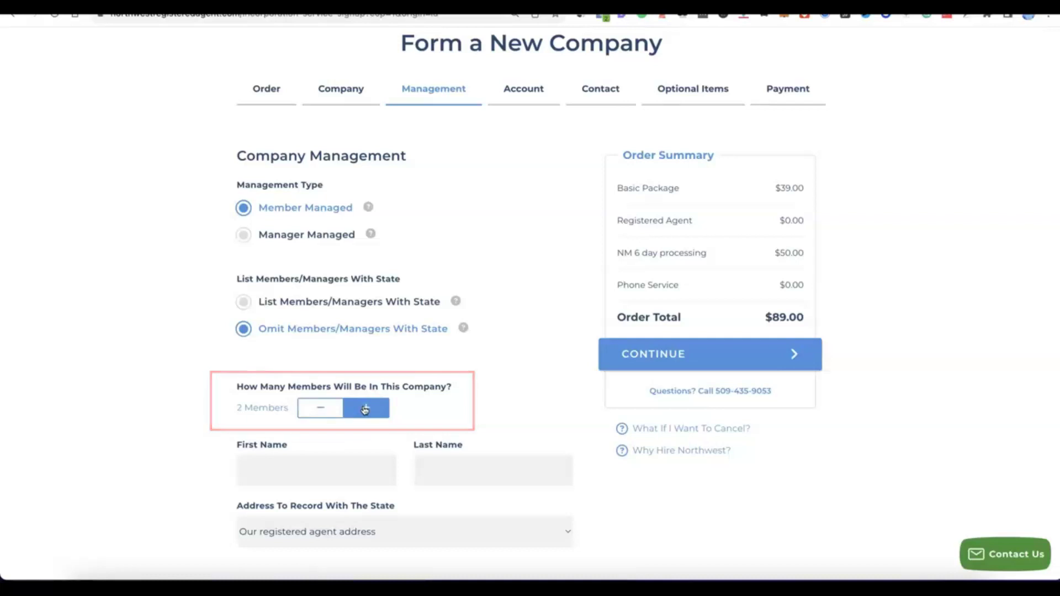
pyautogui.scroll(-3, 361, 409)
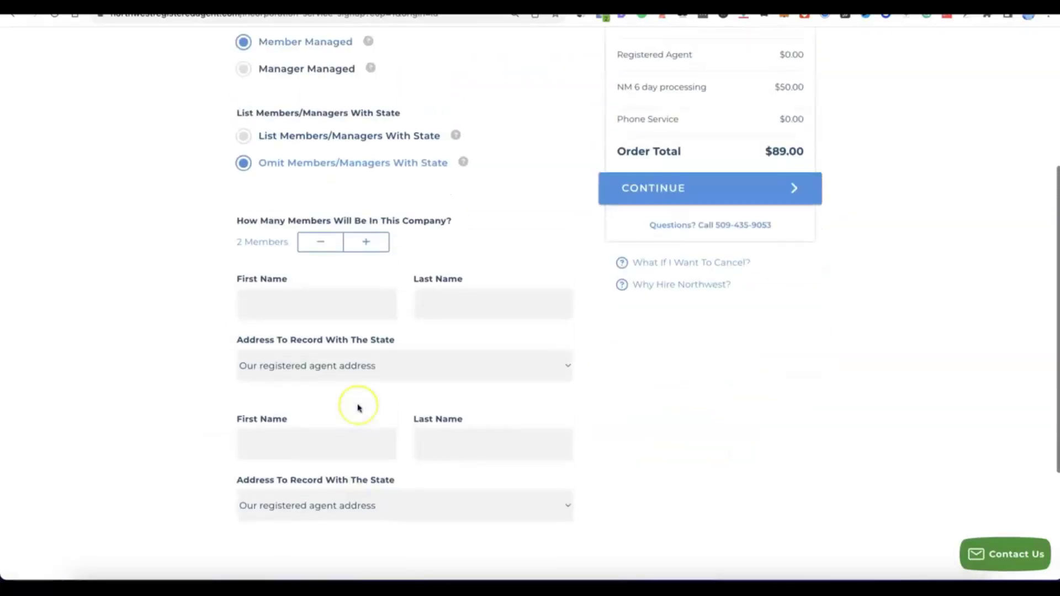
pyautogui.click(310, 309)
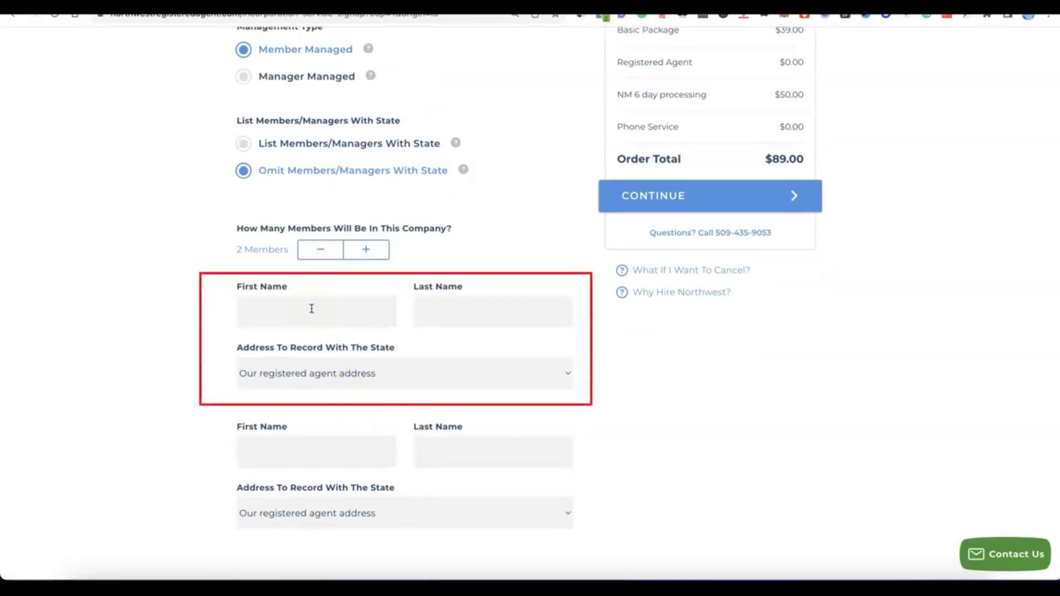
pyautogui.click(517, 310)
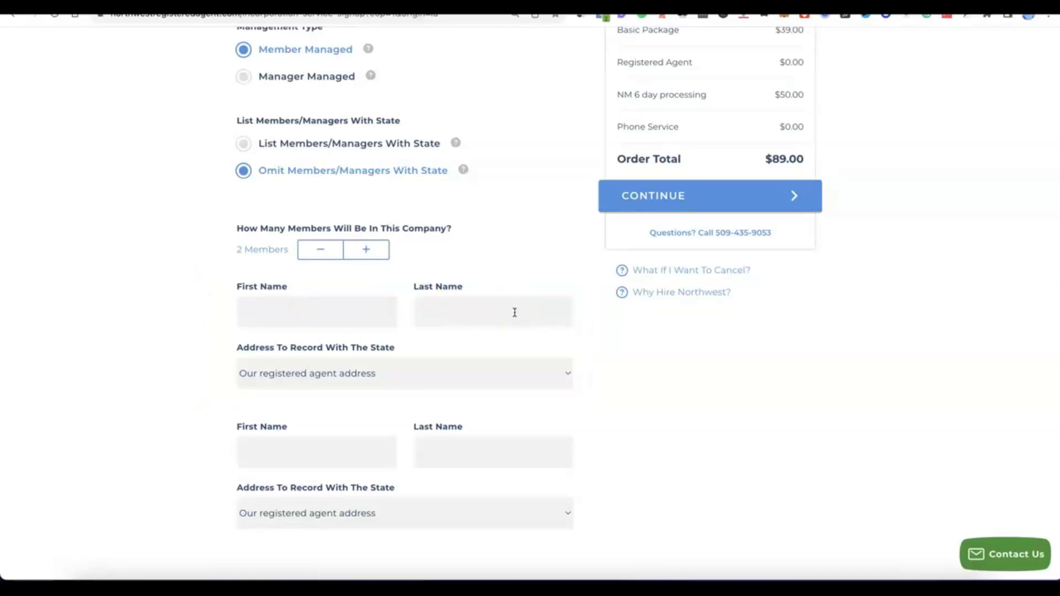
pyautogui.click(667, 309)
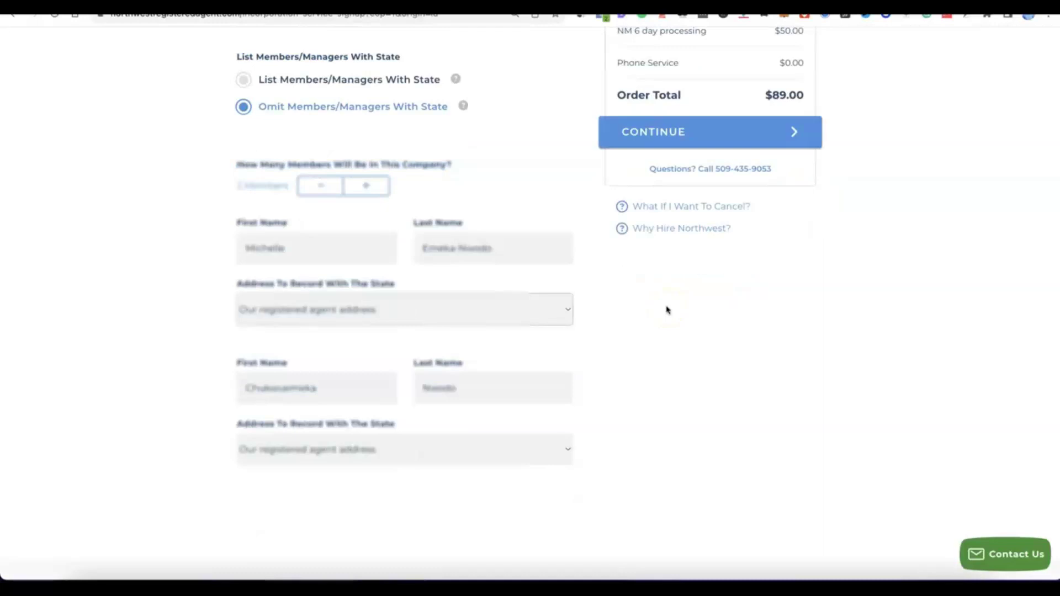
pyautogui.click(627, 310)
pyautogui.scroll(3, 627, 311)
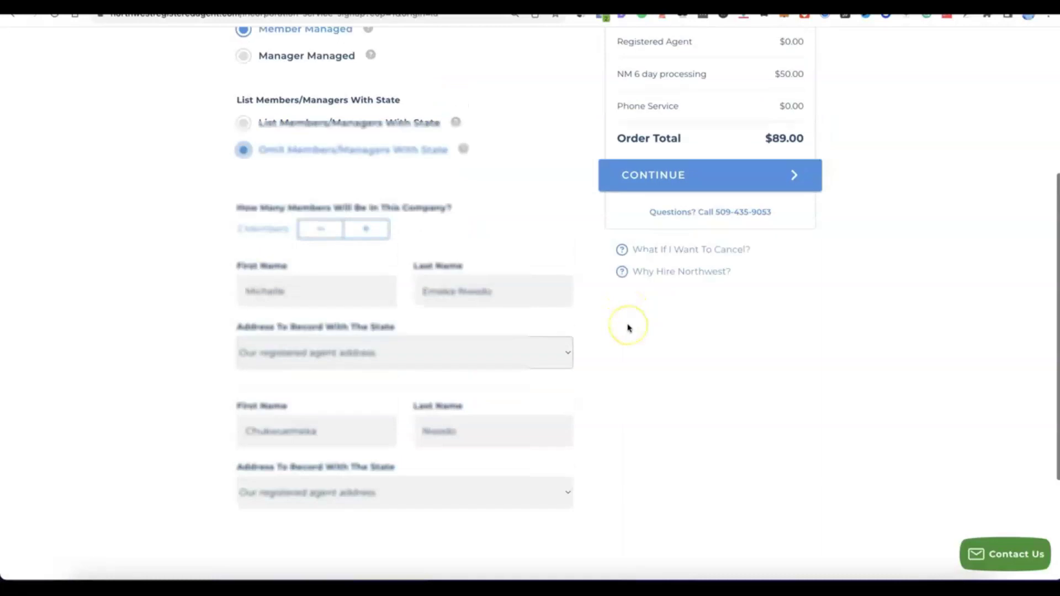
pyautogui.click(678, 291)
pyautogui.scroll(1, 665, 209)
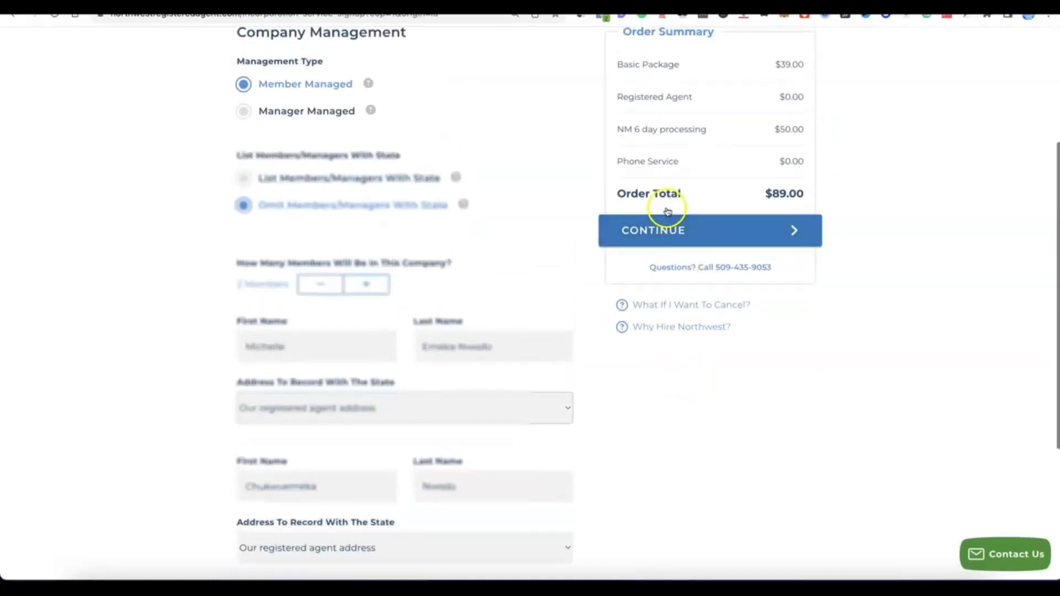
pyautogui.click(669, 224)
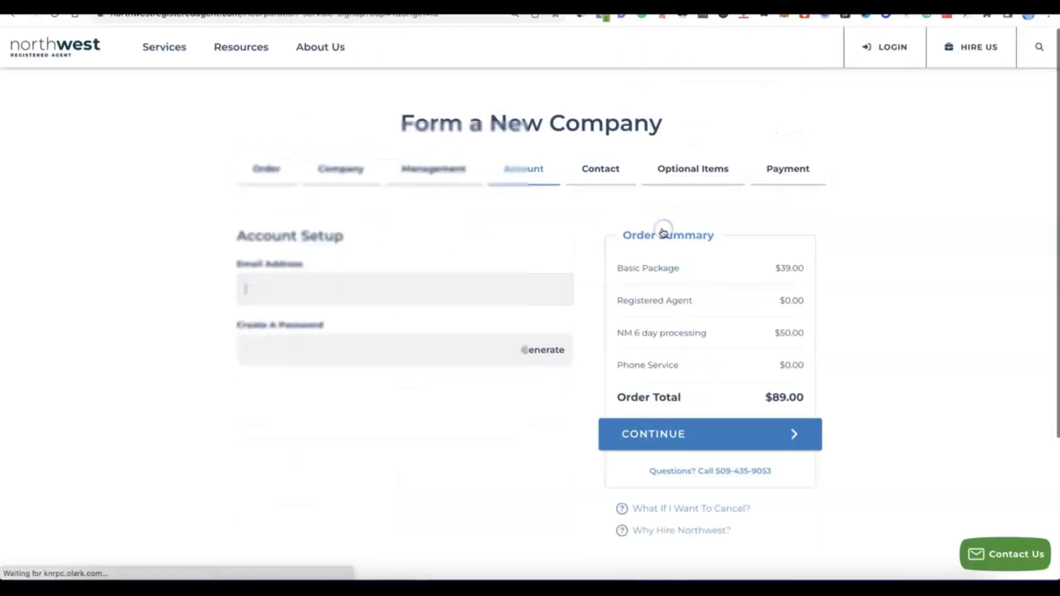
pyautogui.click(656, 228)
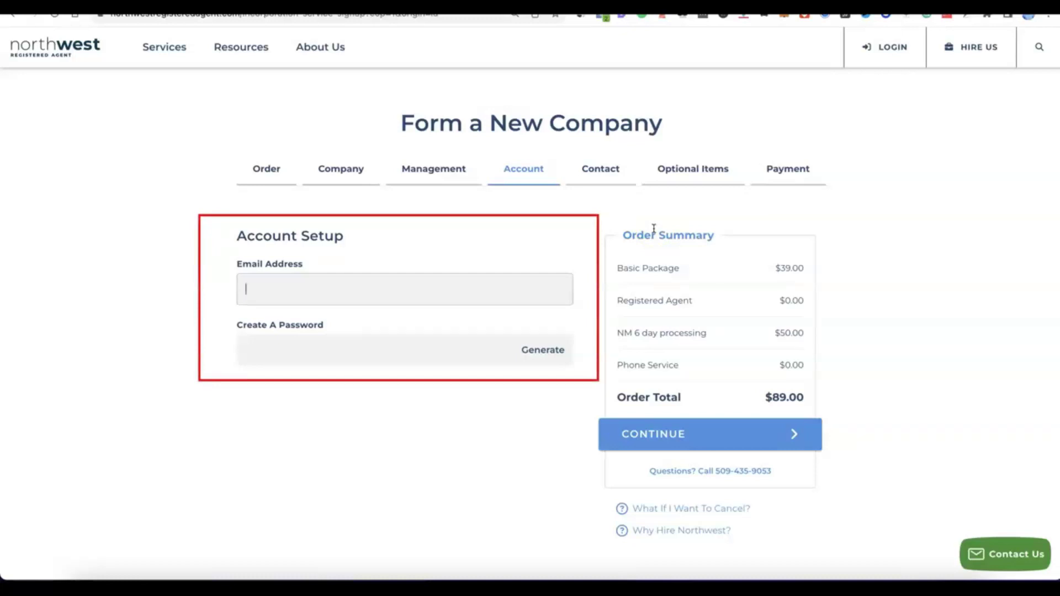
# Step: Enter the account email address, generate an account password, and continue to the contact details
pyautogui.click(361, 280)
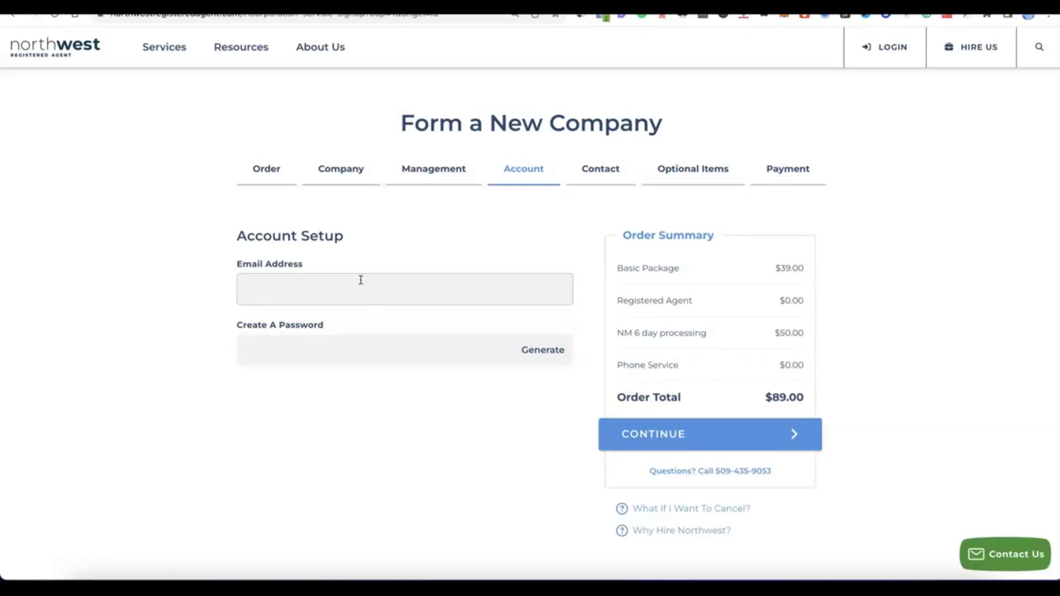
pyautogui.click(338, 286)
pyautogui.click(341, 349)
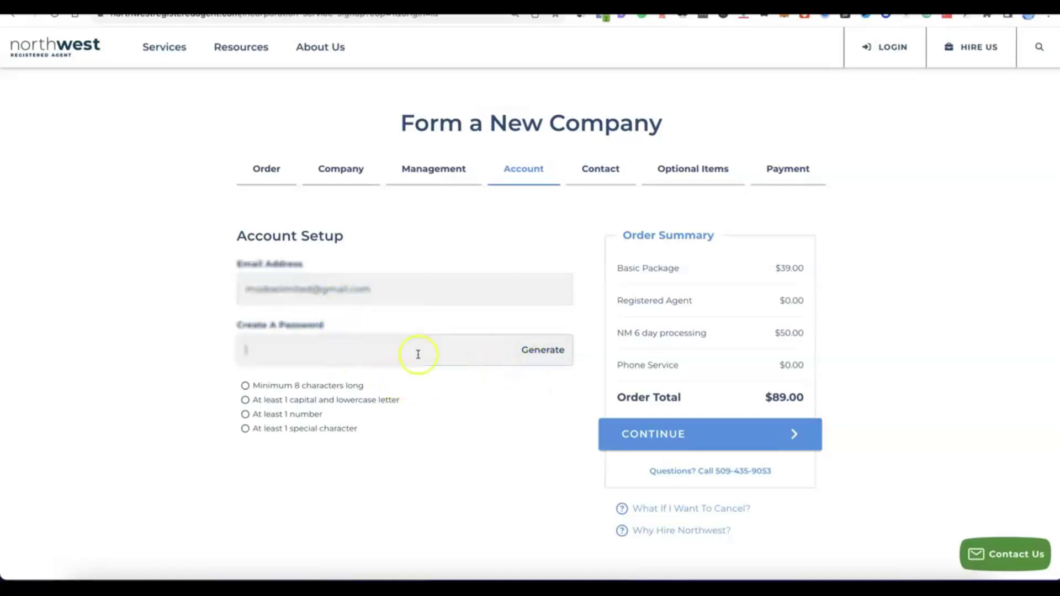
pyautogui.click(544, 350)
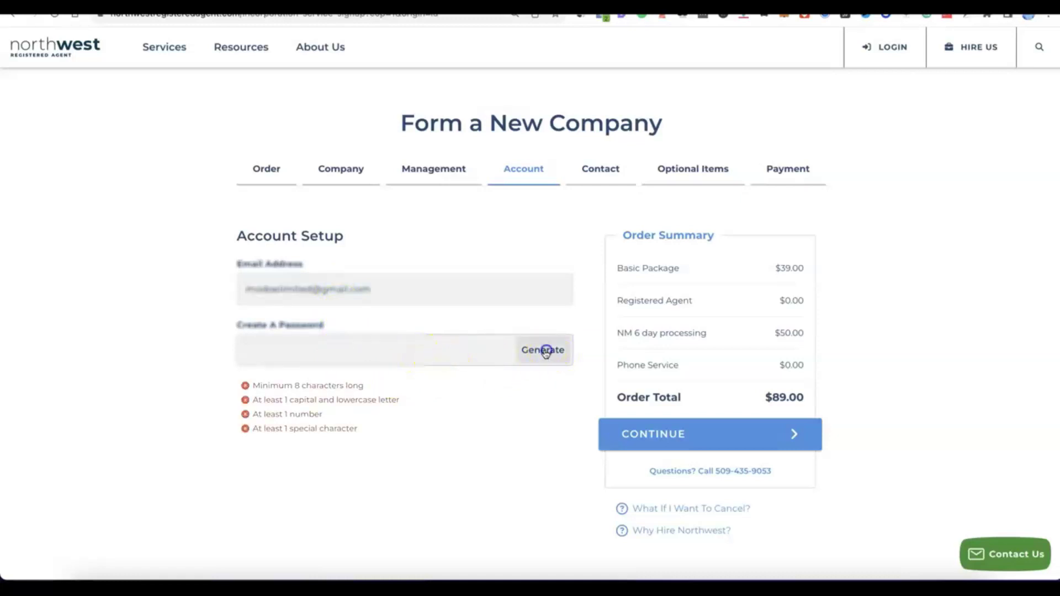
pyautogui.click(384, 398)
pyautogui.scroll(-1, 383, 397)
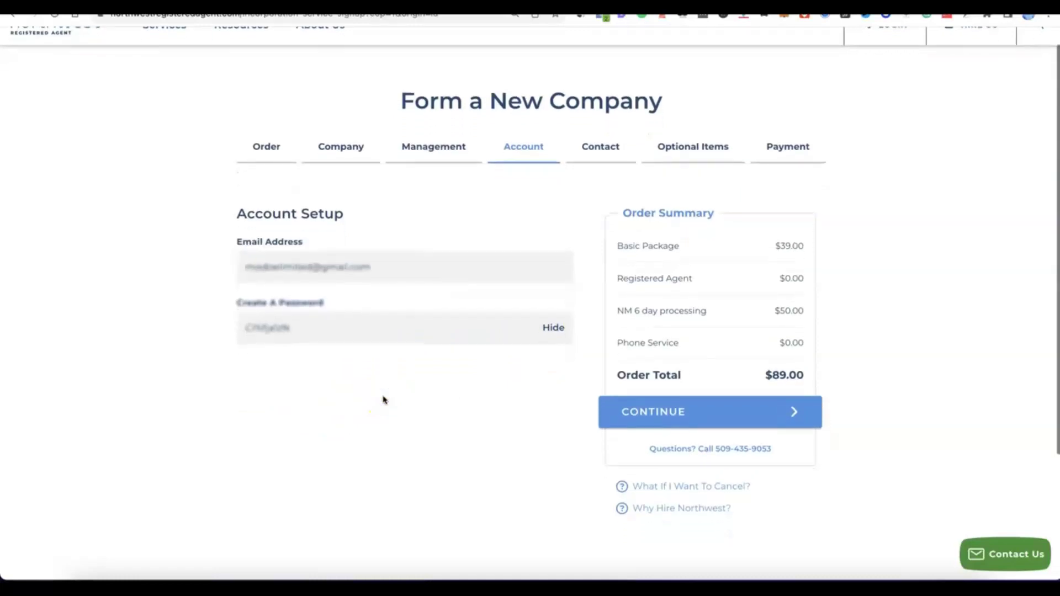
pyautogui.click(678, 425)
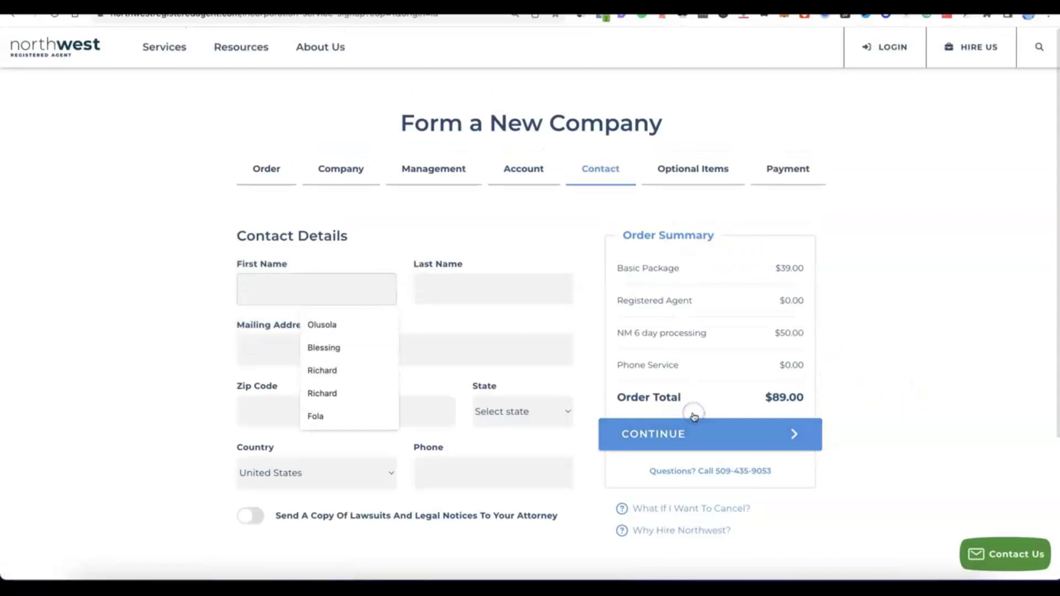
# Step: Fill in the contact's full name, mailing address and phone number, and continue to the optional items
pyautogui.click(169, 260)
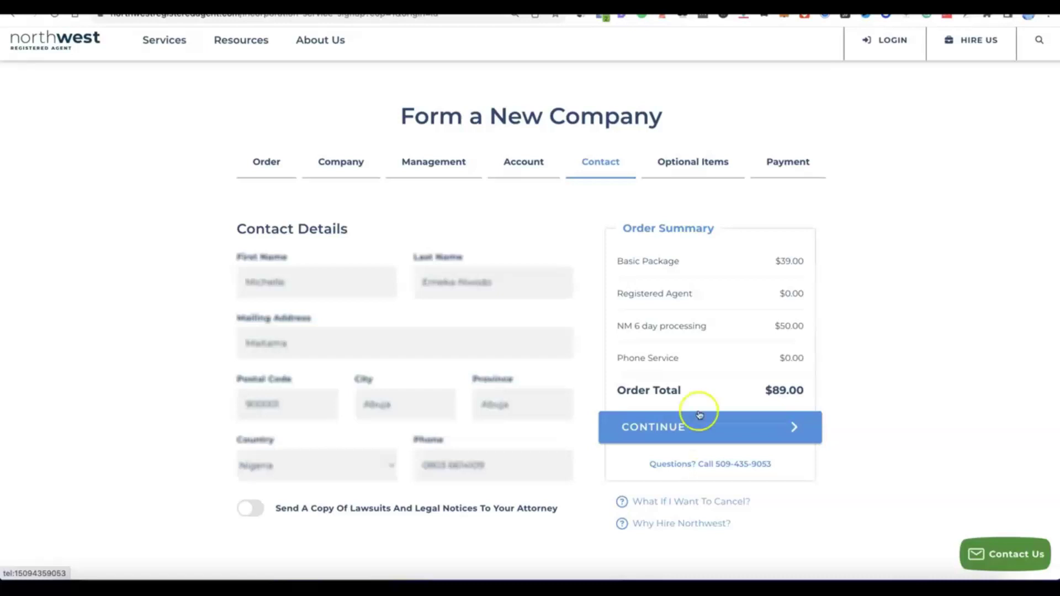
pyautogui.click(659, 437)
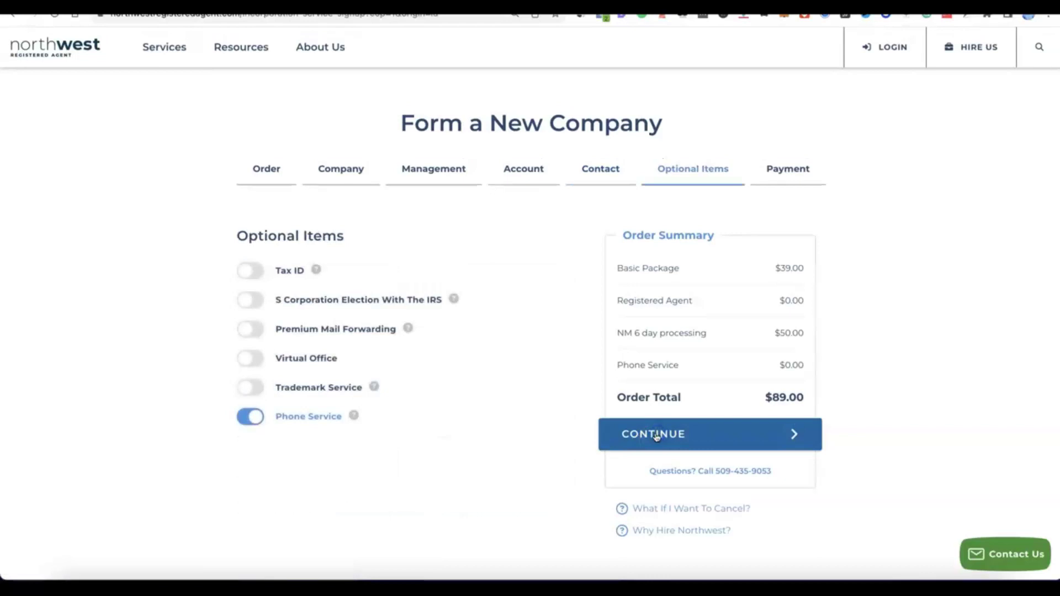
# Step: Remove Phone Service from the order's optional items
pyautogui.click(393, 416)
pyautogui.click(255, 421)
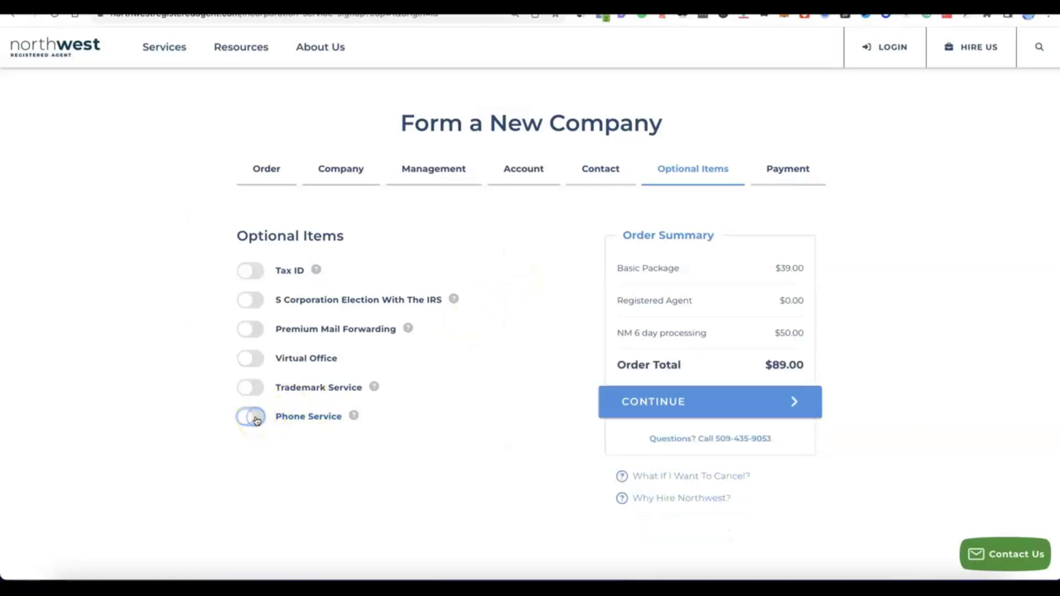
pyautogui.click(243, 418)
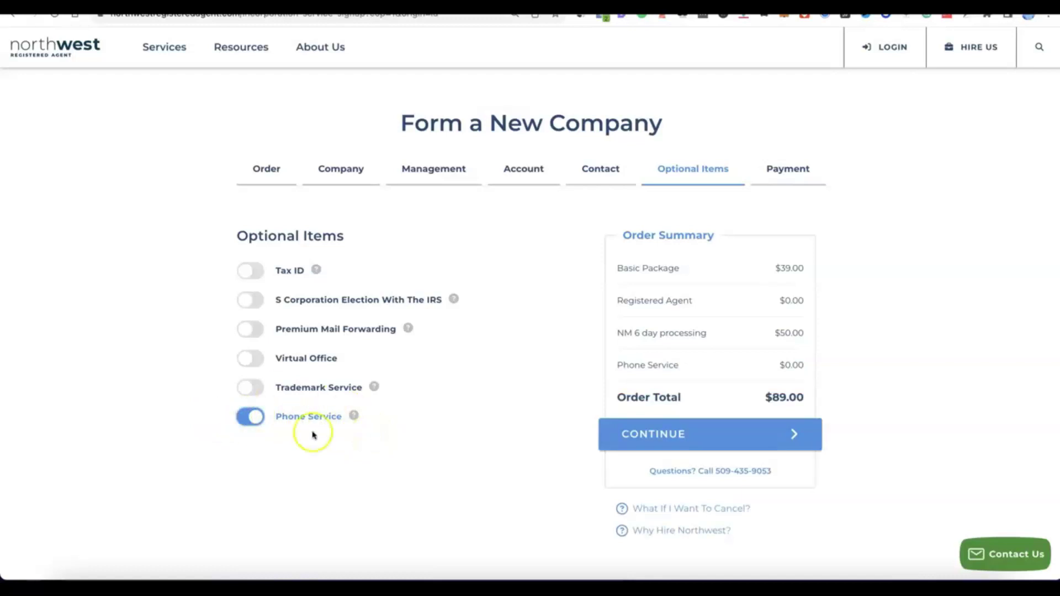
pyautogui.click(255, 420)
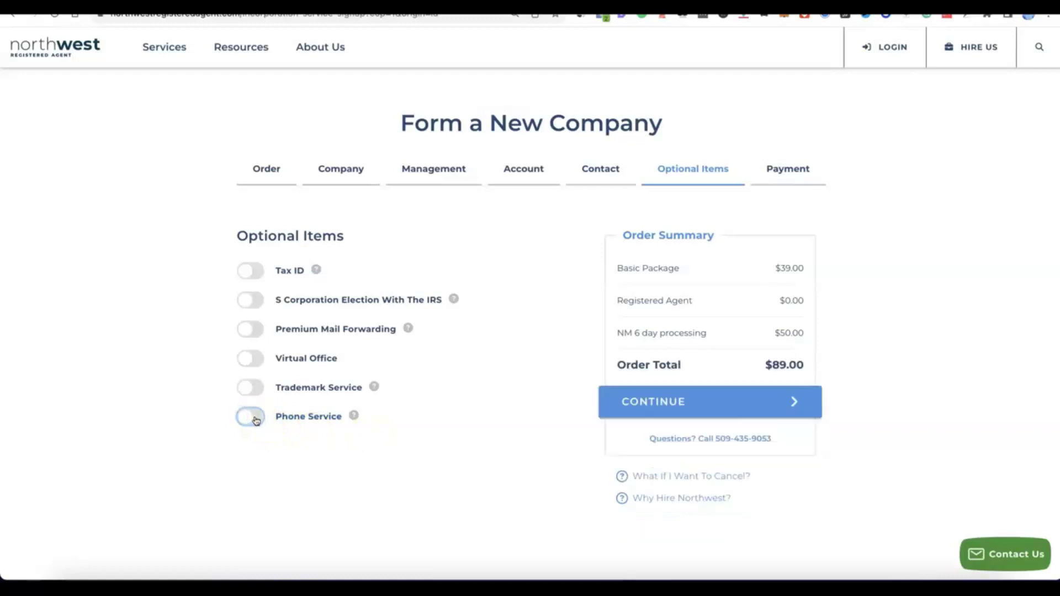
# Step: Add the Tax ID service to the order with the "Do NOT Have Social Security Number" option
pyautogui.click(244, 270)
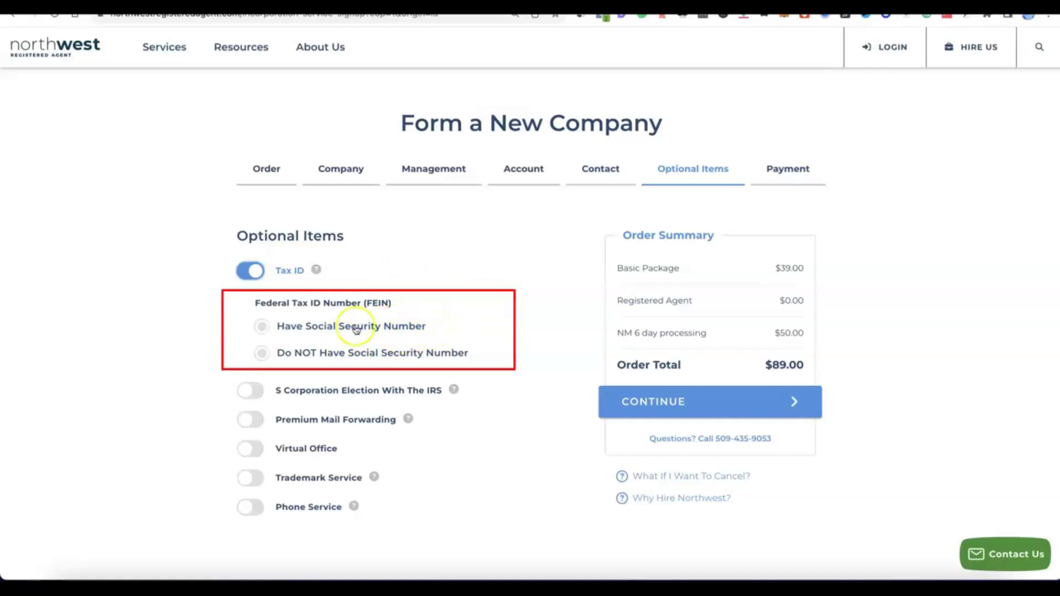
pyautogui.click(264, 326)
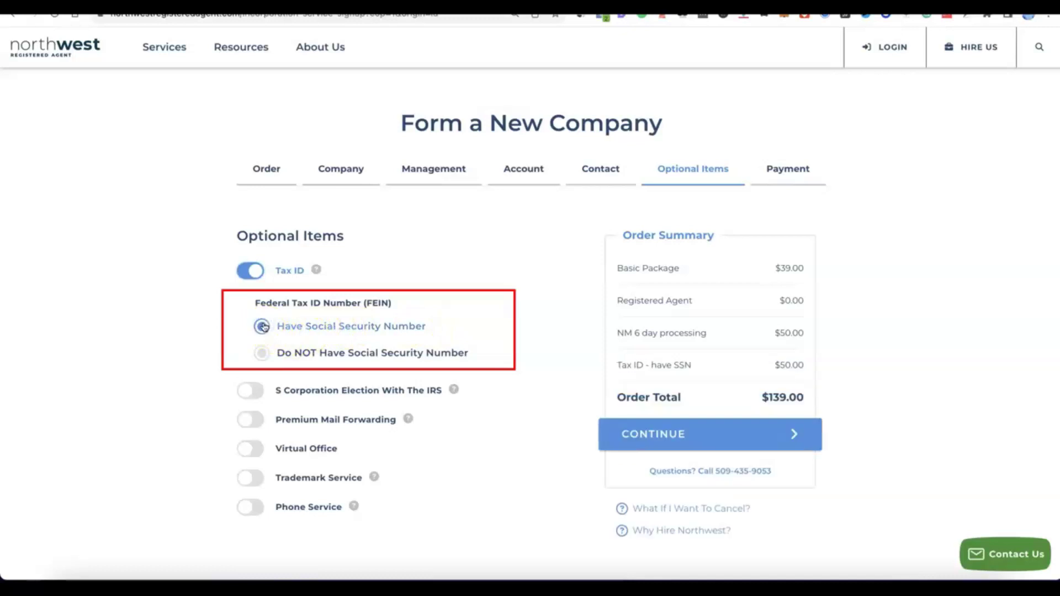
pyautogui.click(258, 355)
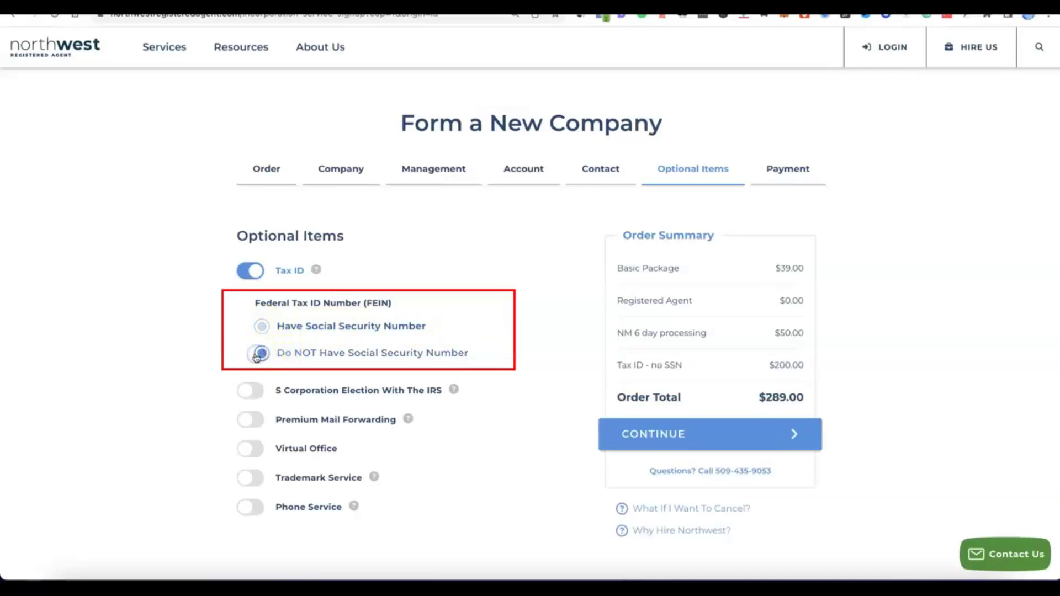
pyautogui.click(357, 358)
pyautogui.click(316, 321)
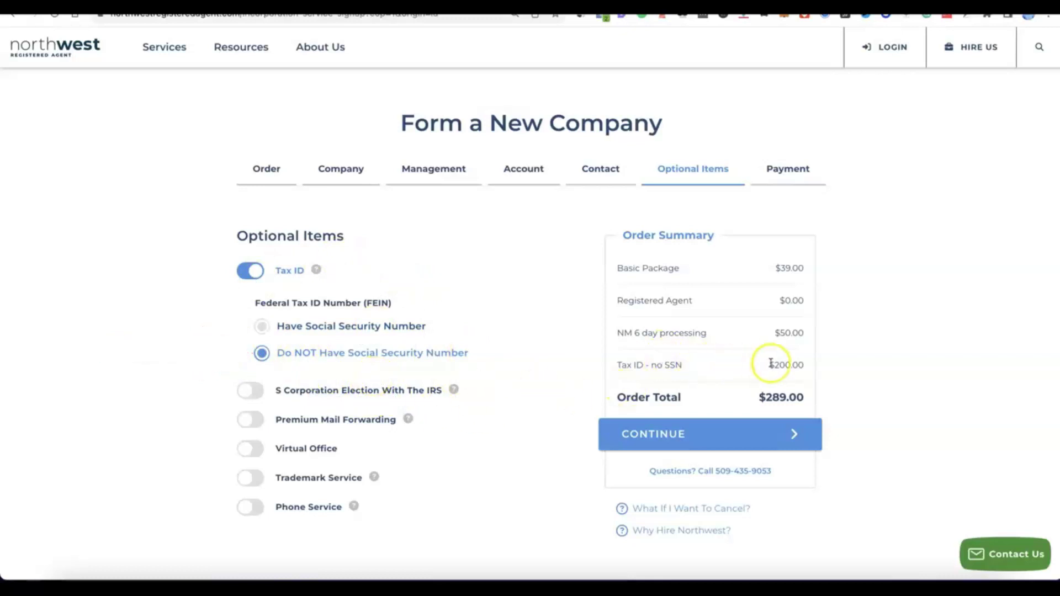
# Step: Proceed to payment, fill in the cardholder's name, card number, expiration date and CVV, and place the order
pyautogui.click(307, 298)
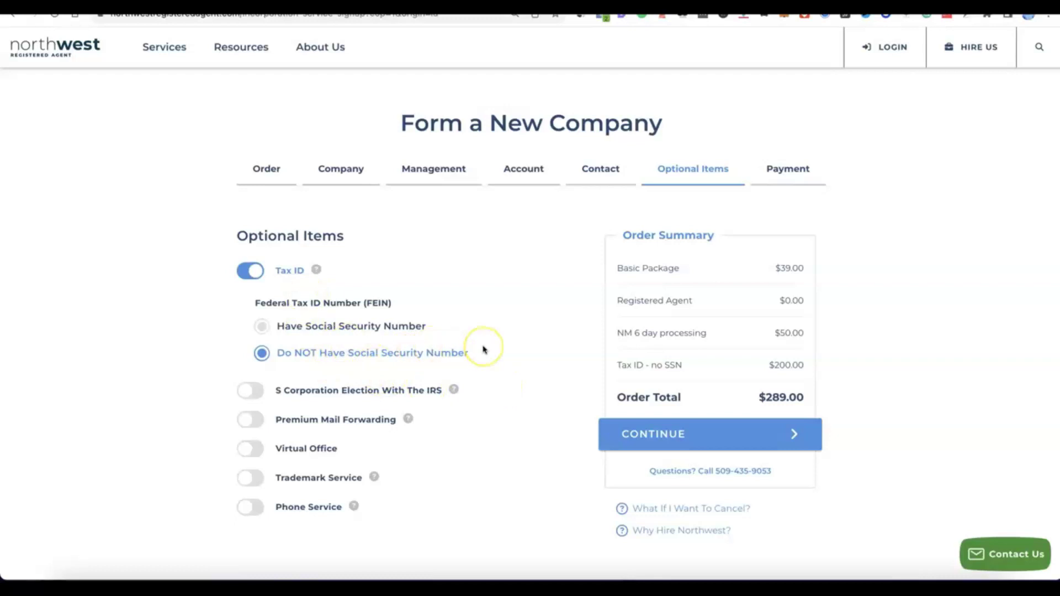
pyautogui.scroll(-1, 484, 349)
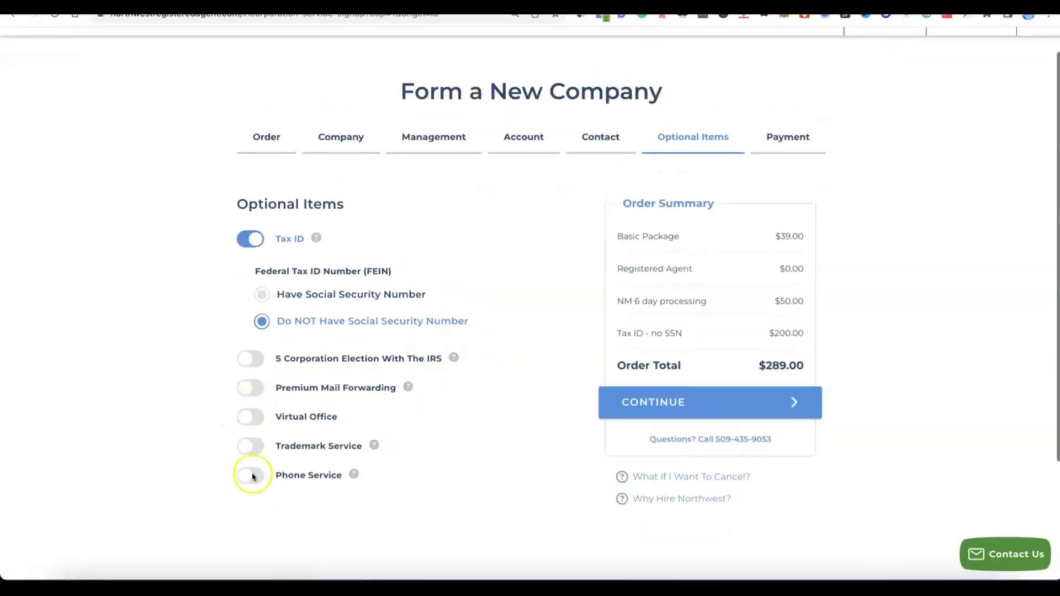
pyautogui.click(668, 403)
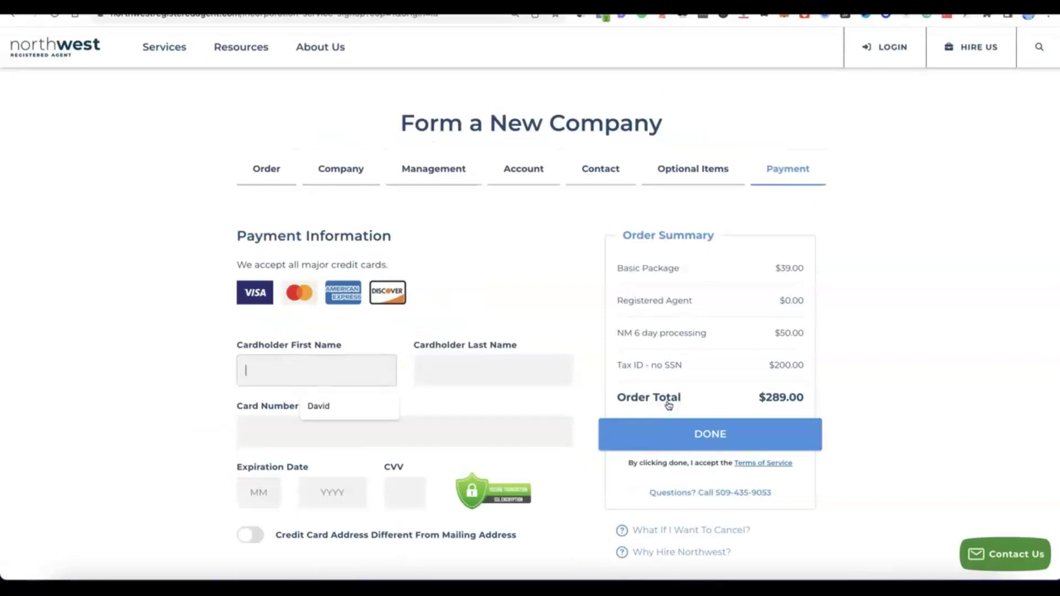
pyautogui.scroll(-2, 669, 367)
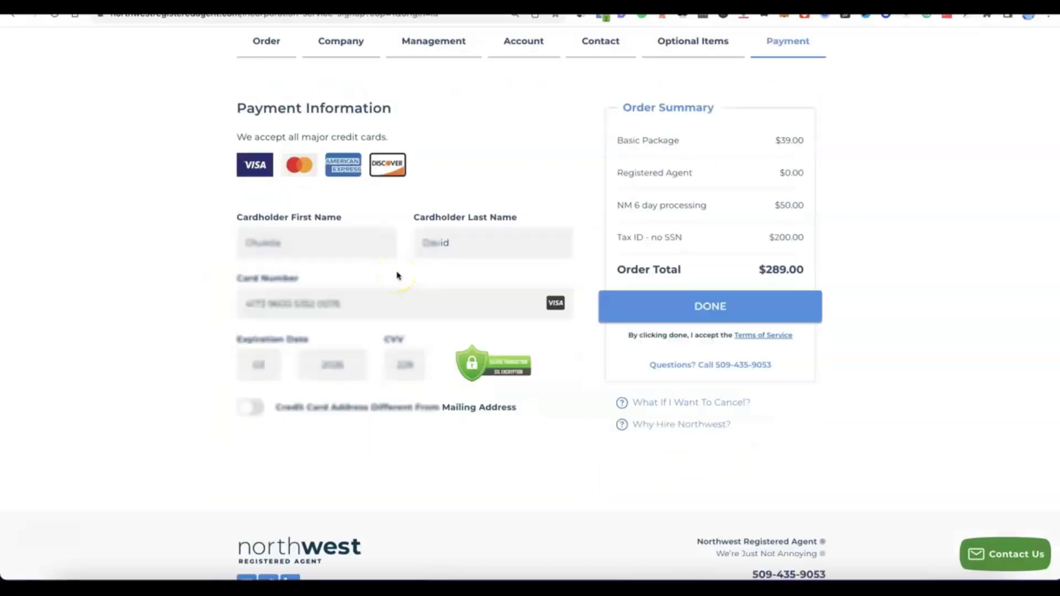
pyautogui.click(675, 309)
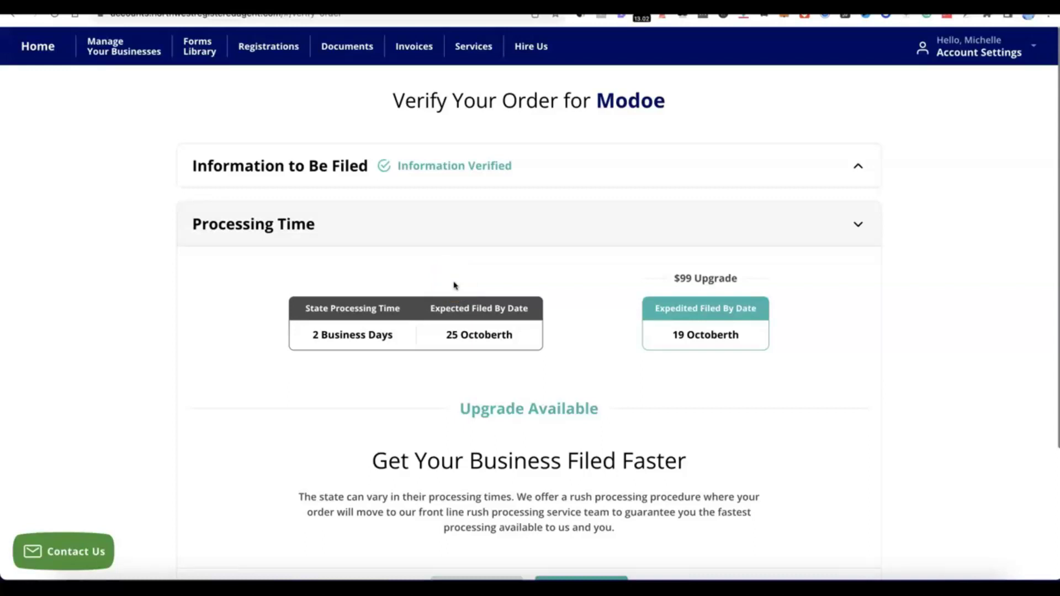
# Step: Keep the standard processing time, decline the additional business items, and submit the order verification for Modoe
pyautogui.click(635, 264)
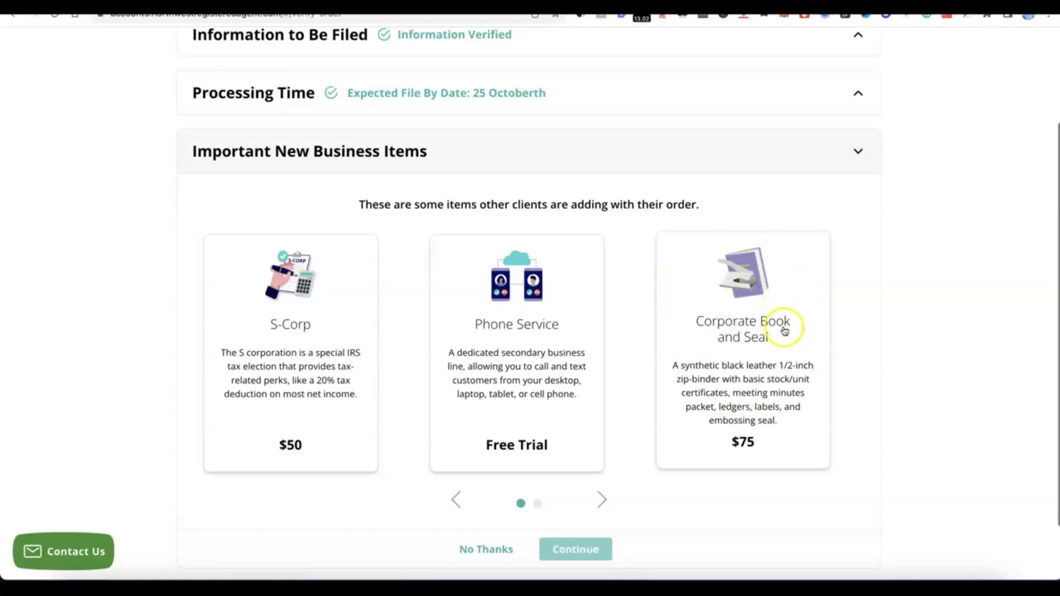
pyautogui.scroll(-1, 650, 296)
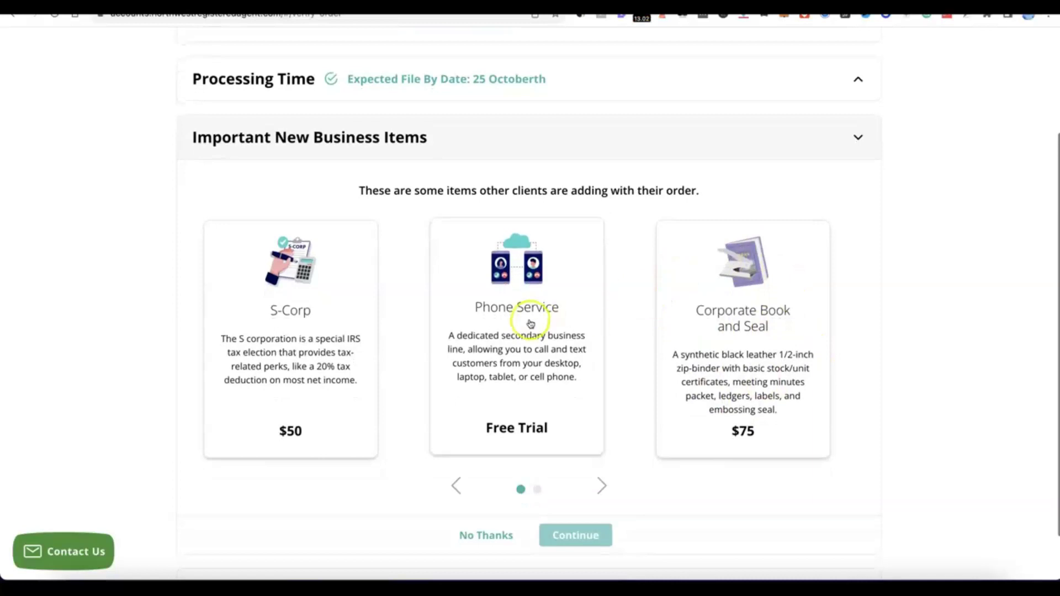
pyautogui.scroll(-1, 551, 345)
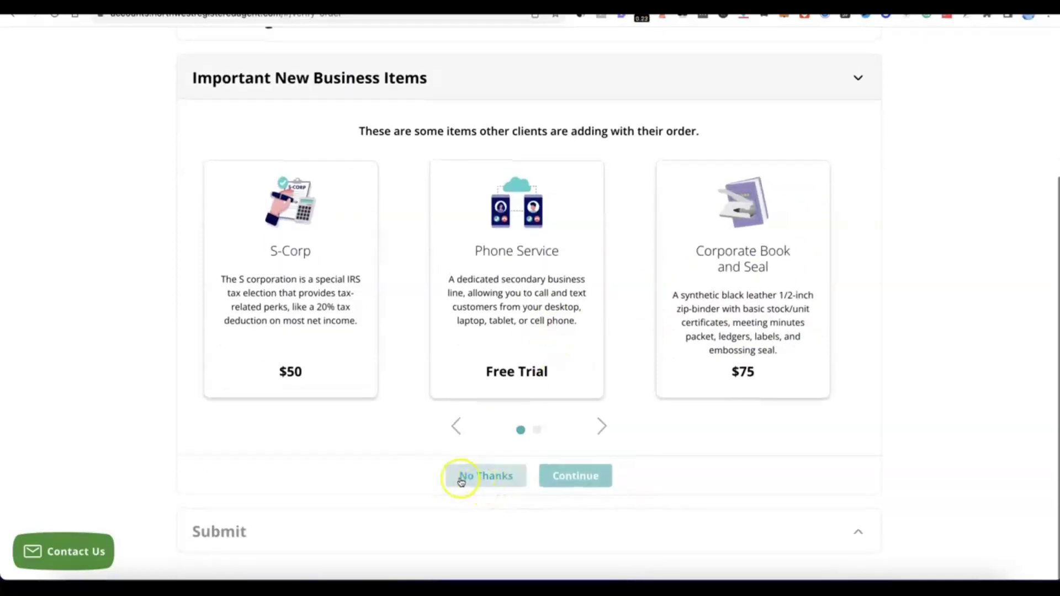
pyautogui.click(493, 476)
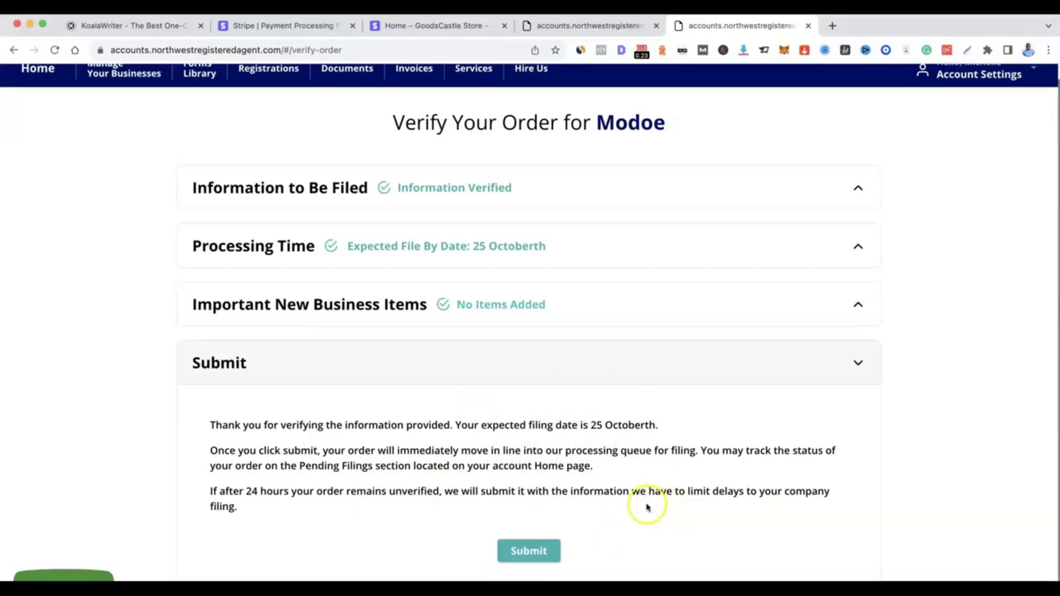
pyautogui.click(530, 551)
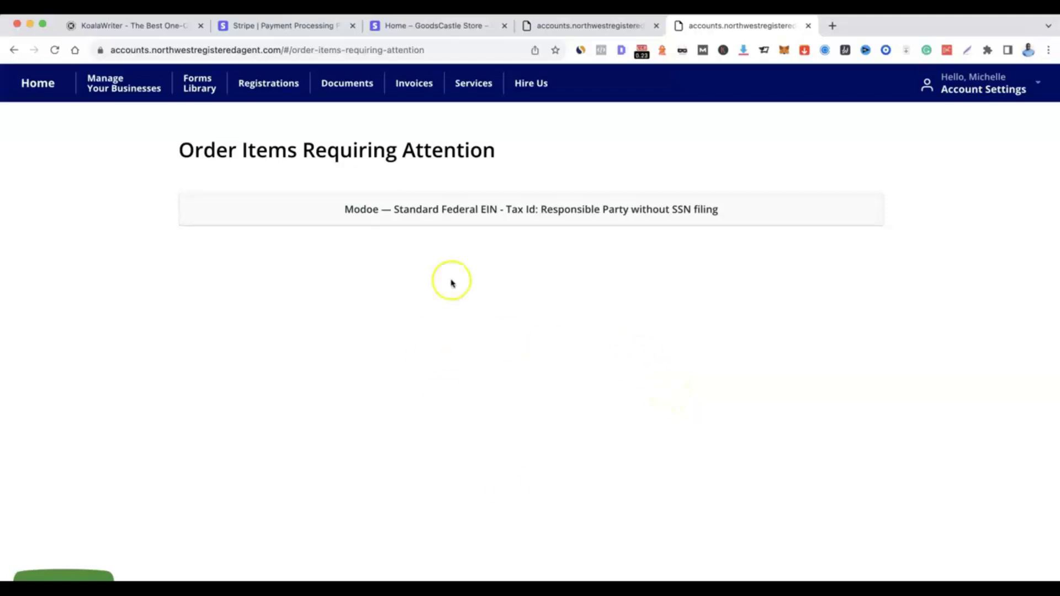
# Step: Open the Modoe Tax ID item for a responsible party without SSN and choose the existing contact as Responsible Party
pyautogui.click(491, 224)
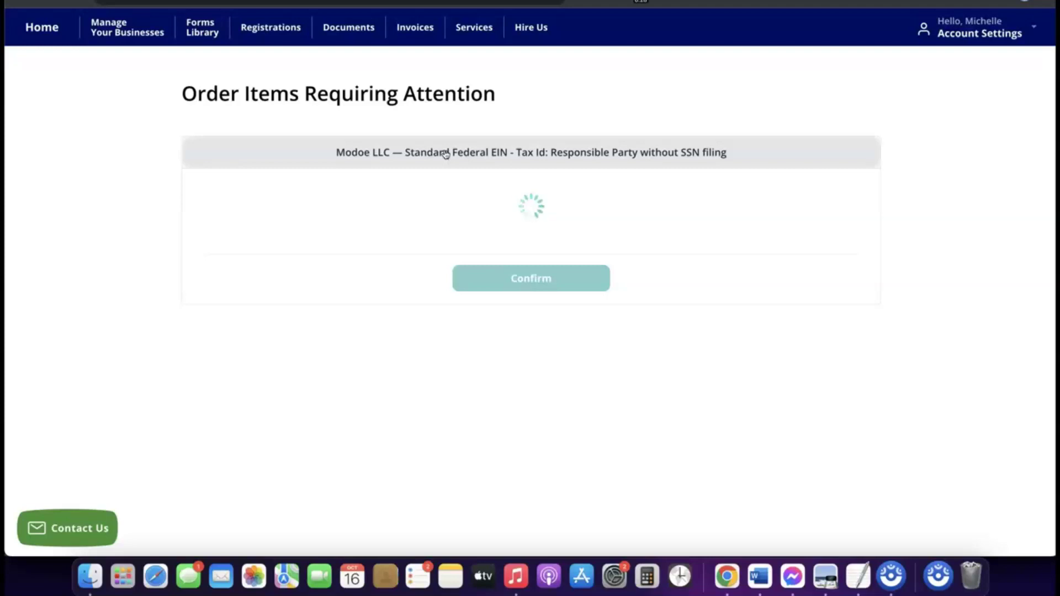
pyautogui.click(443, 154)
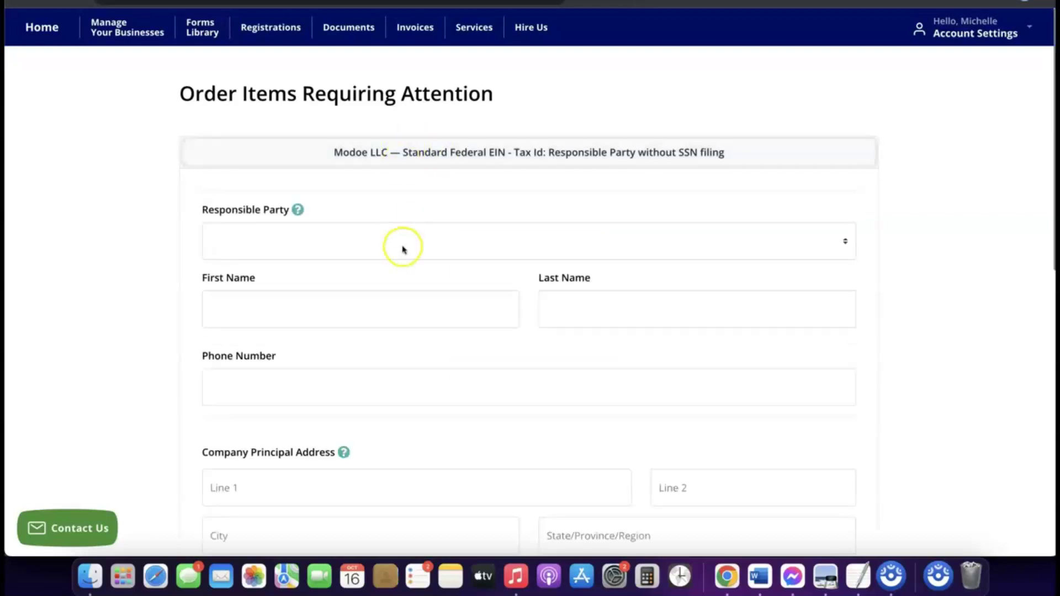
pyautogui.scroll(-1, 403, 247)
pyautogui.scroll(-2, 403, 248)
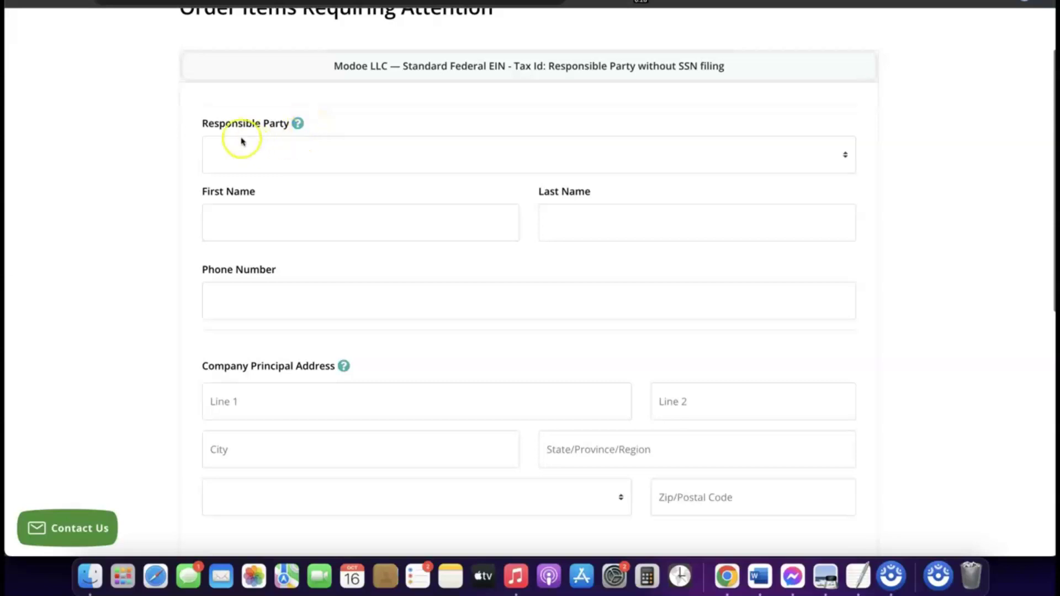
pyautogui.click(291, 147)
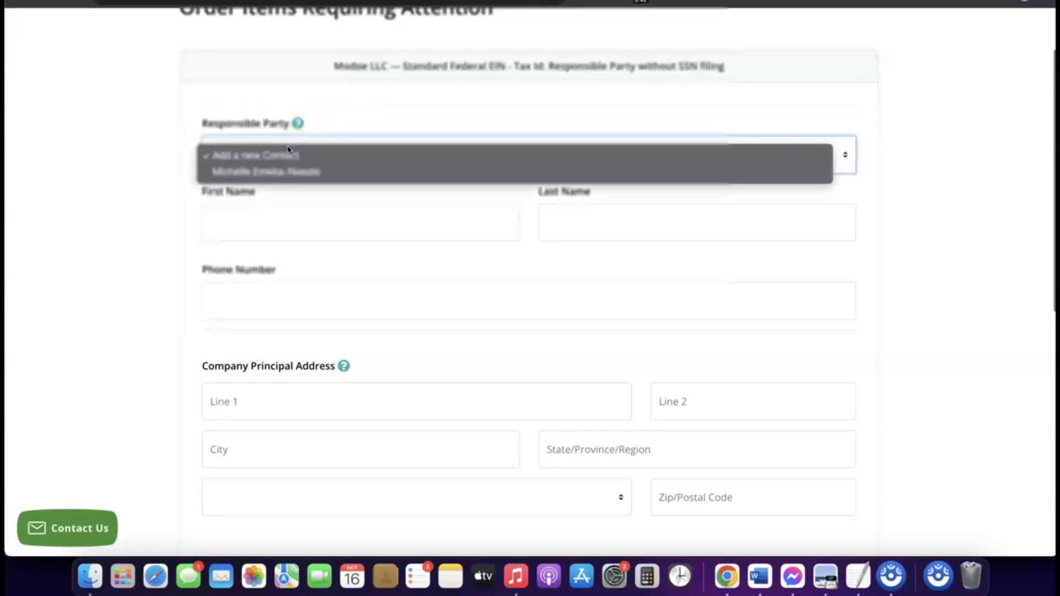
pyautogui.click(280, 174)
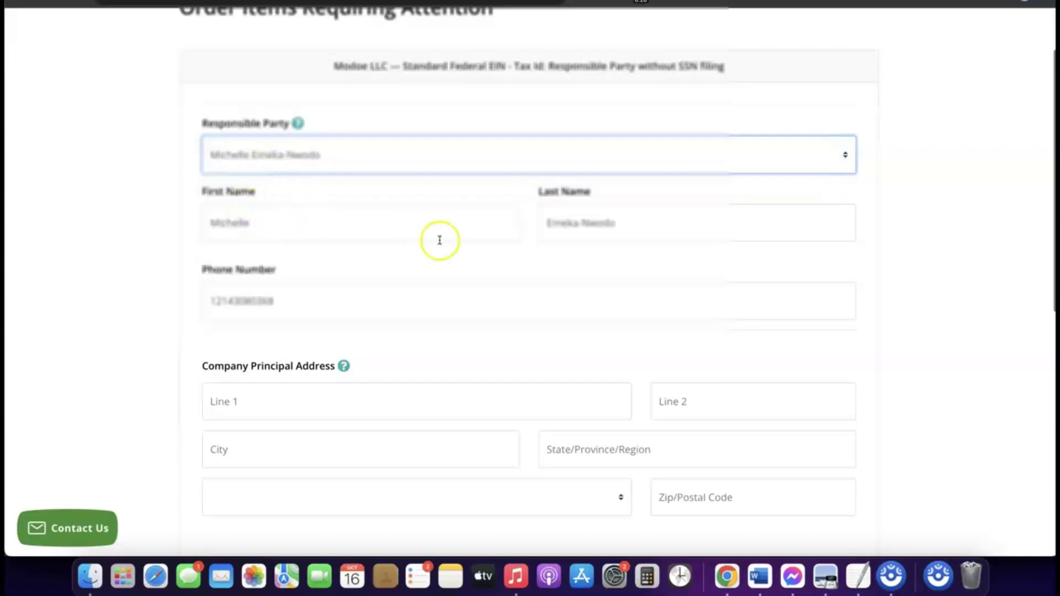
# Step: Fill in the Company Principal Address with the street, suite, city, state, country and postal code
pyautogui.scroll(-3, 439, 260)
pyautogui.scroll(-1, 440, 261)
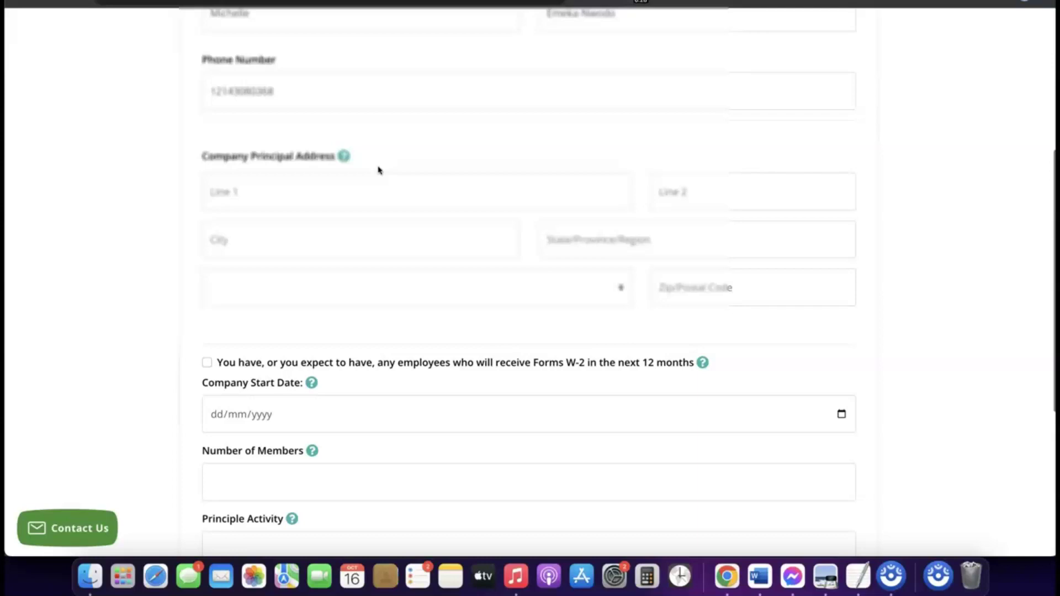
pyautogui.click(563, 168)
pyautogui.scroll(-1, 459, 154)
pyautogui.scroll(1, 460, 154)
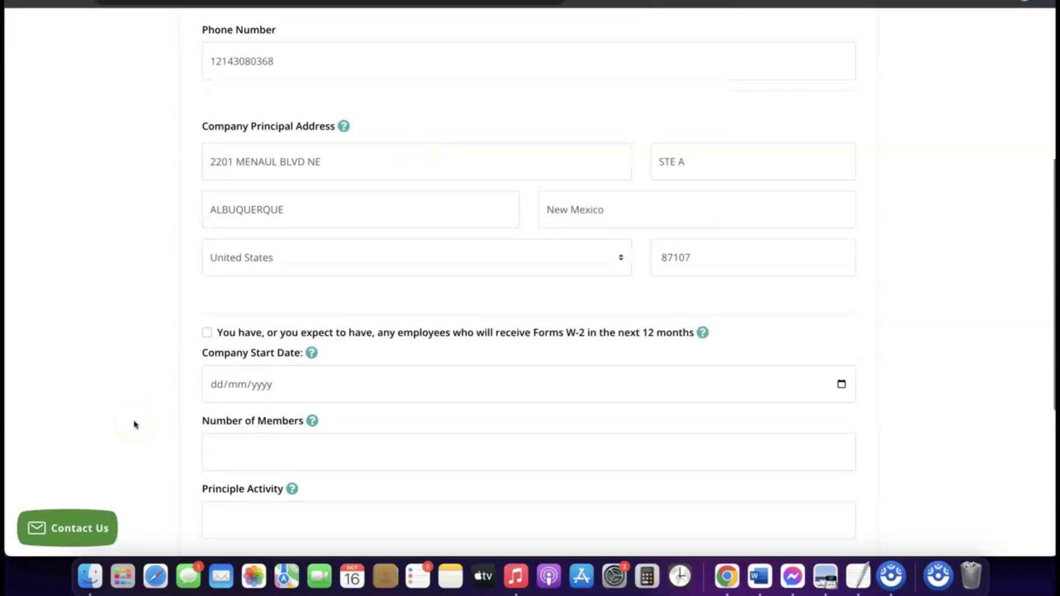
# Step: Examine the W-2 employee question and the help note for the Company Start Date
pyautogui.scroll(-2, 303, 391)
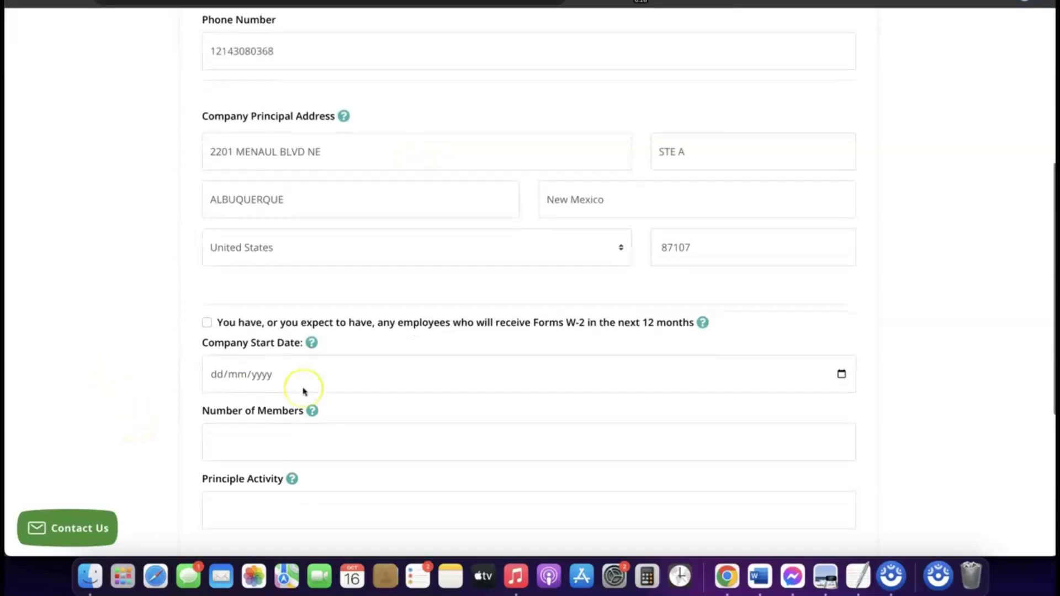
pyautogui.scroll(-2, 303, 391)
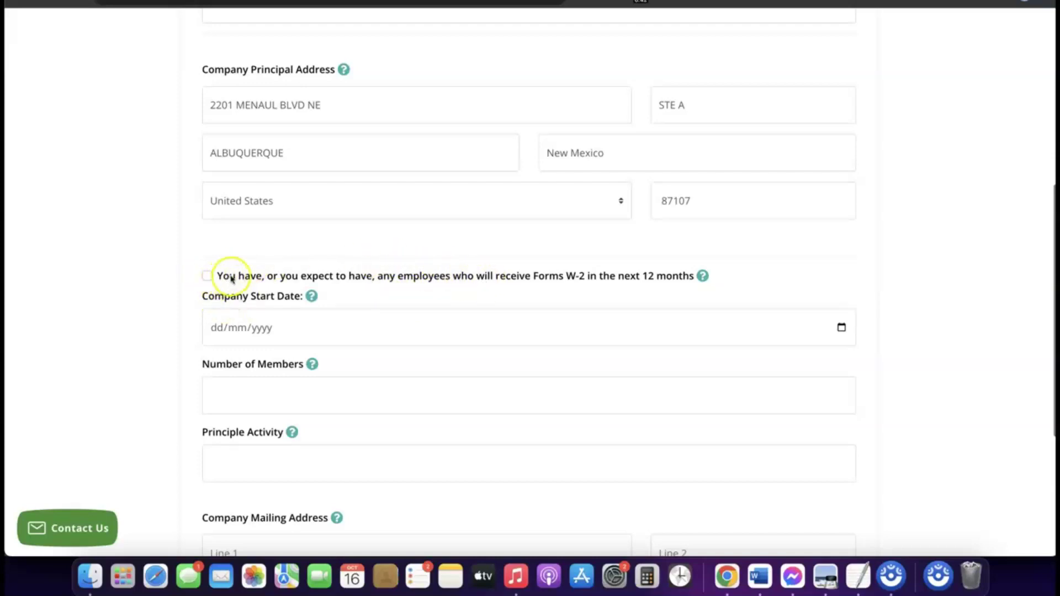
pyautogui.scroll(-1, 231, 275)
pyautogui.scroll(-2, 254, 265)
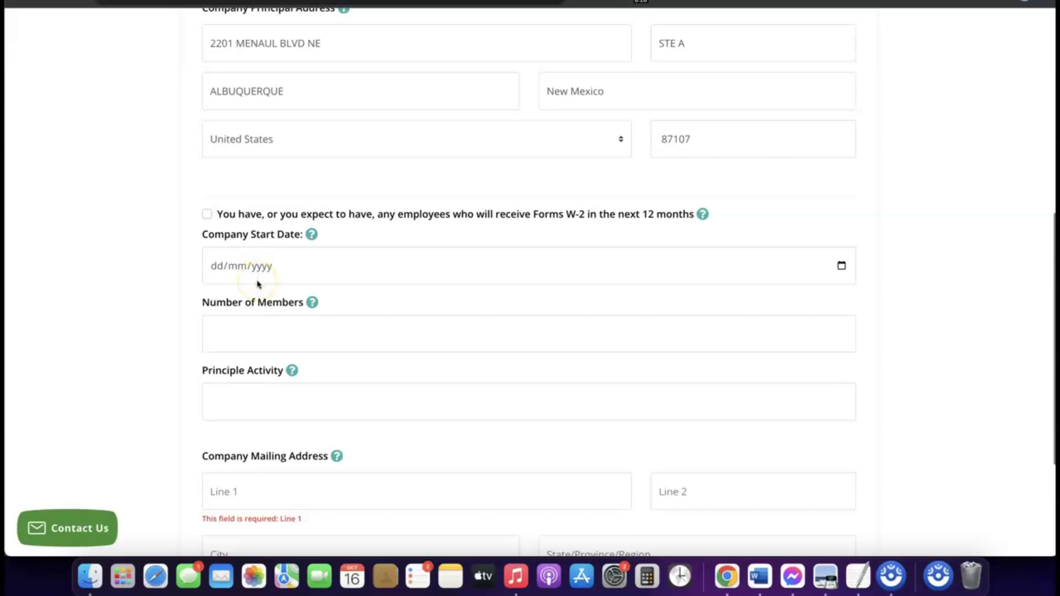
pyautogui.click(253, 267)
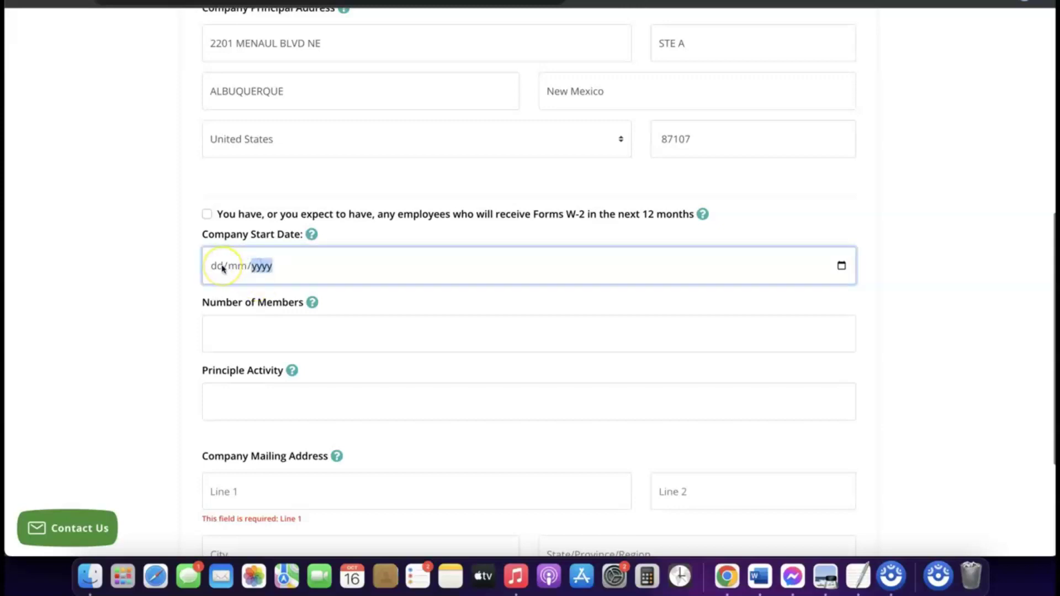
pyautogui.click(312, 234)
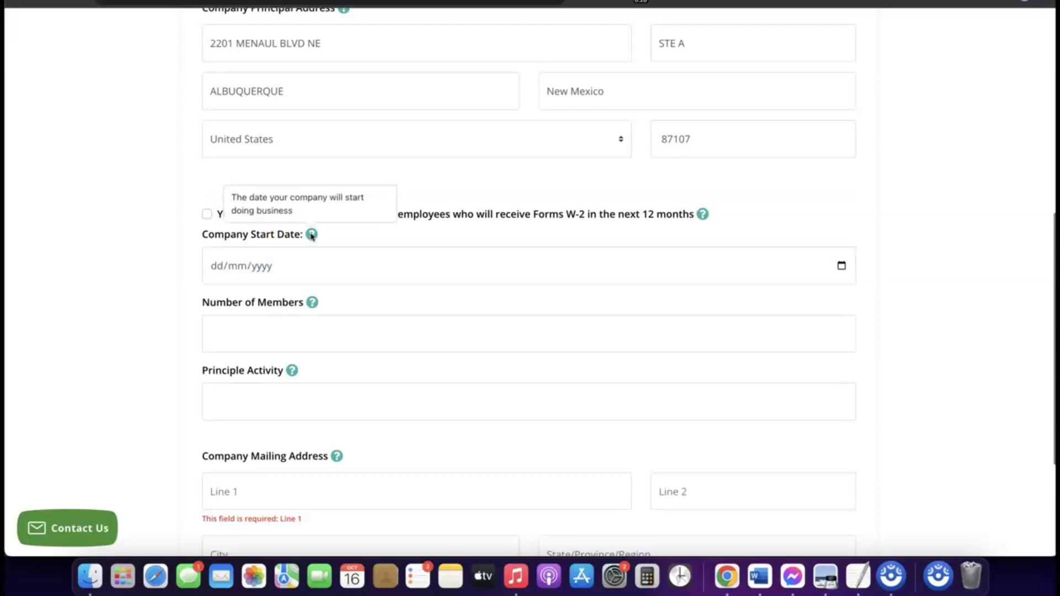
pyautogui.click(255, 265)
pyautogui.click(197, 270)
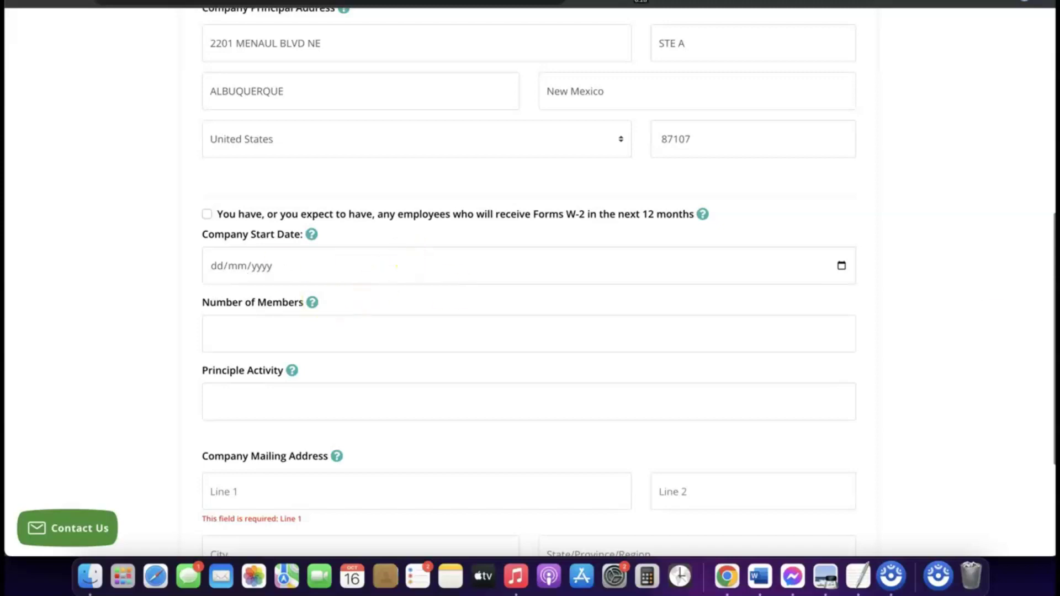
# Step: Set the Company Start Date to 16/01/2024 using the calendar
pyautogui.click(842, 267)
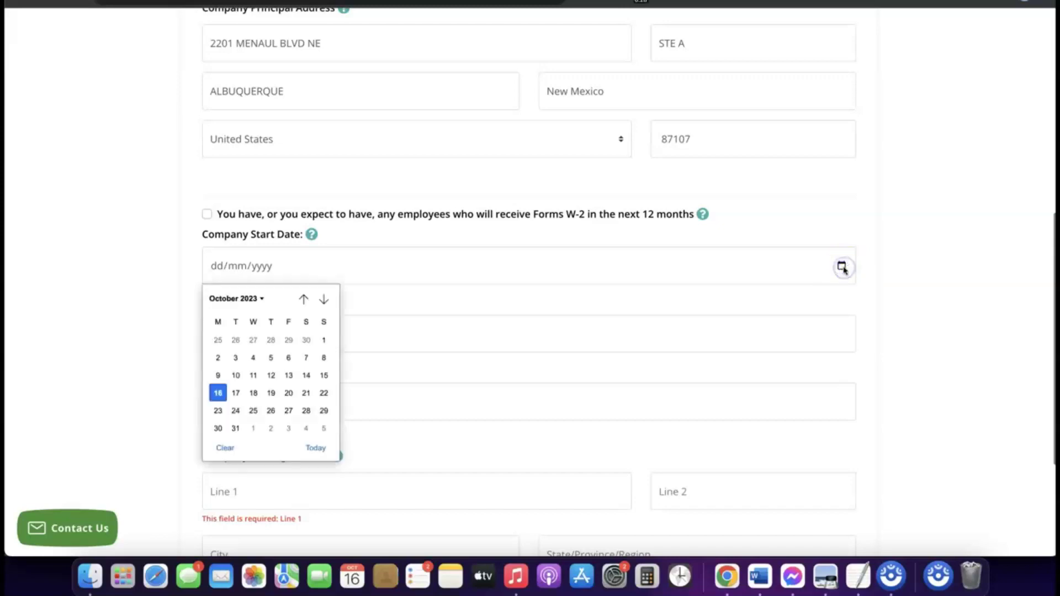
pyautogui.click(260, 299)
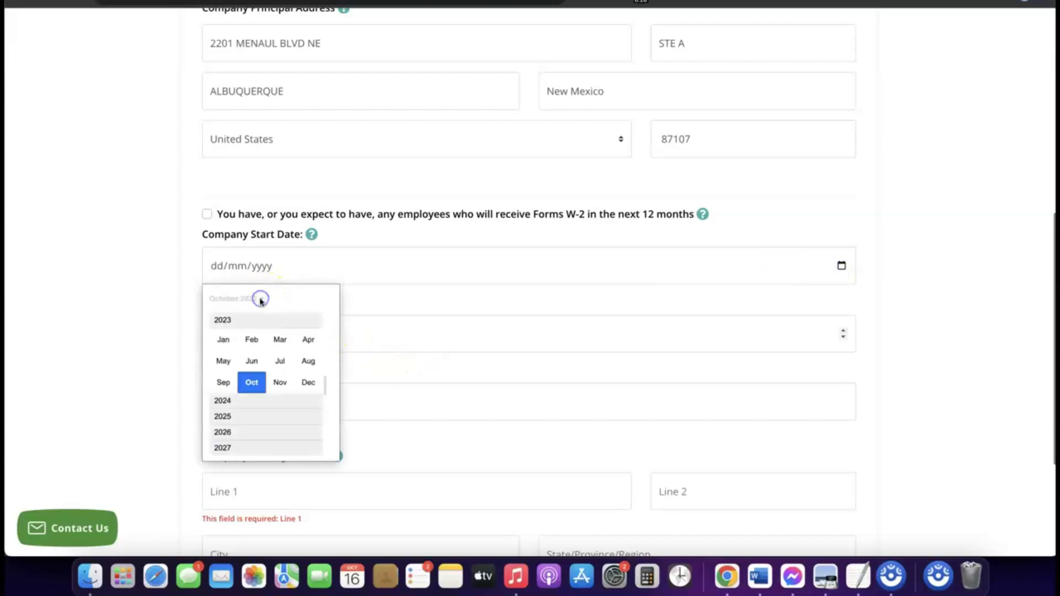
pyautogui.click(232, 401)
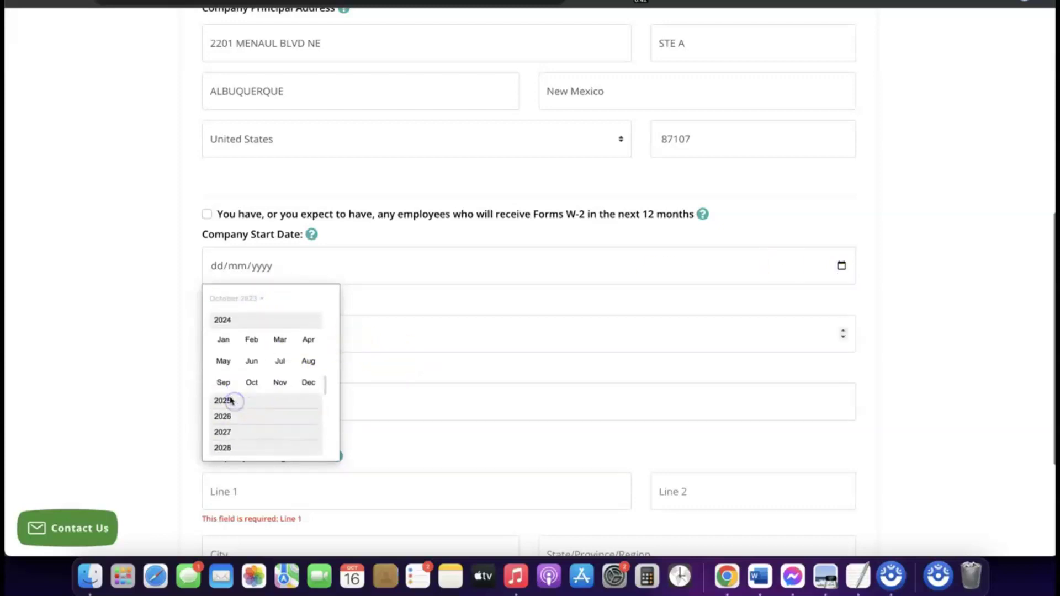
pyautogui.click(224, 339)
pyautogui.click(222, 343)
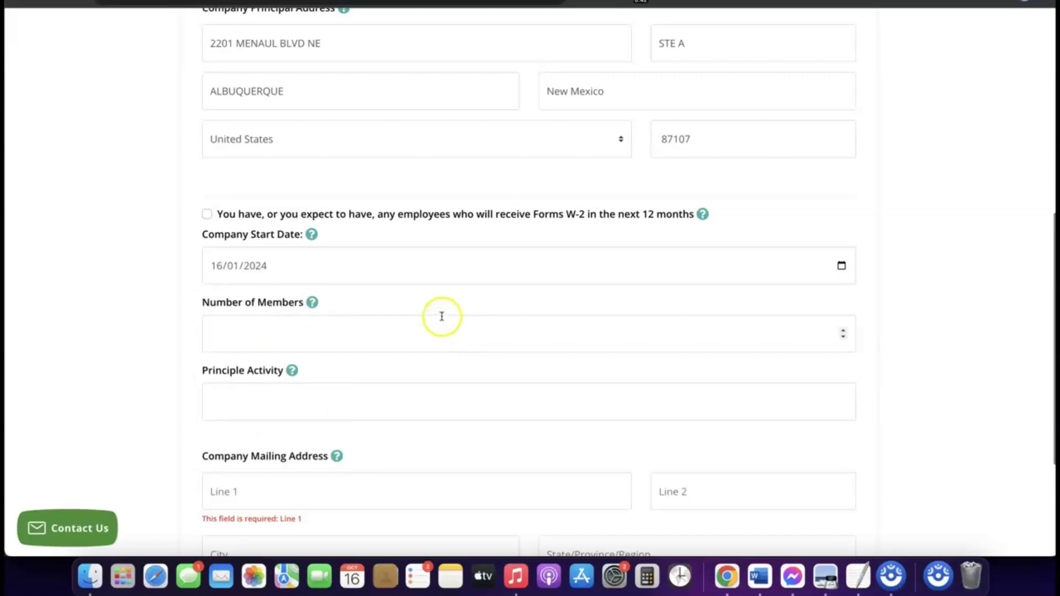
# Step: Set the Number of Members to 1 and enter eCommerce as the Principle Activity
pyautogui.scroll(-1, 442, 316)
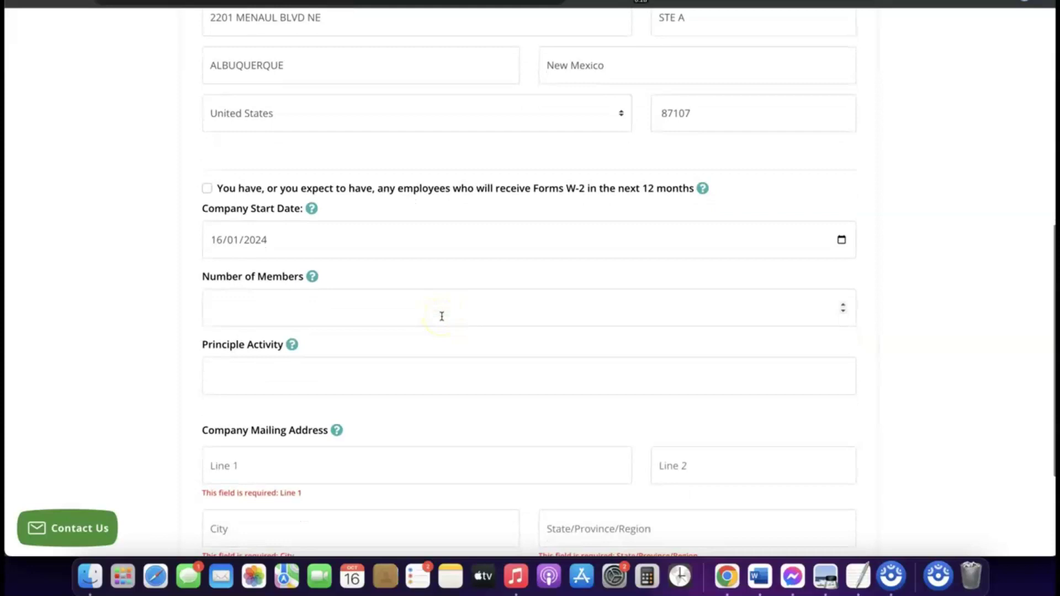
pyautogui.click(387, 312)
pyautogui.click(366, 307)
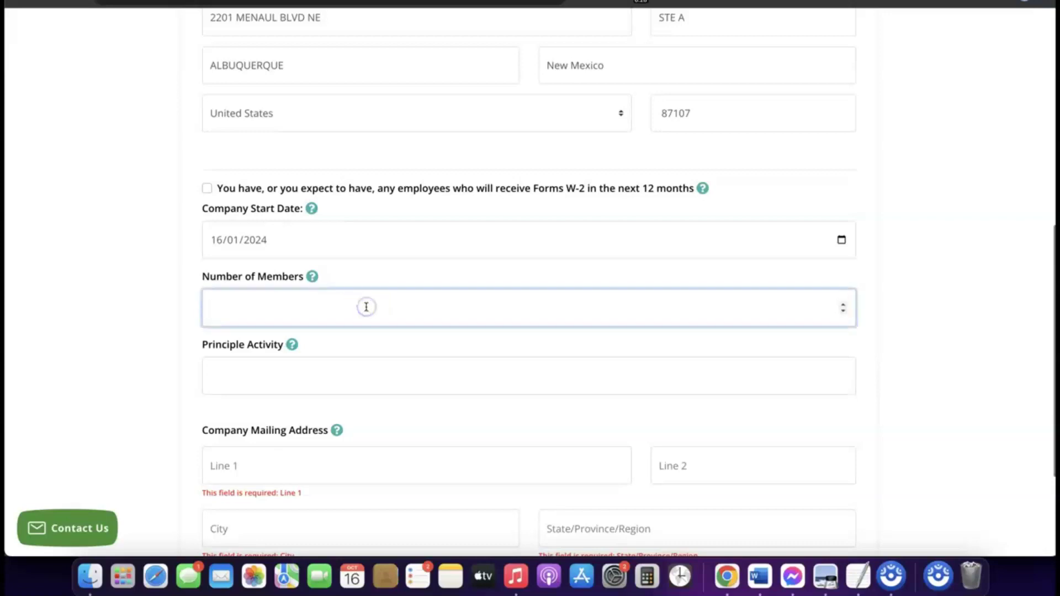
pyautogui.write('2')
pyautogui.scroll(-2, 369, 310)
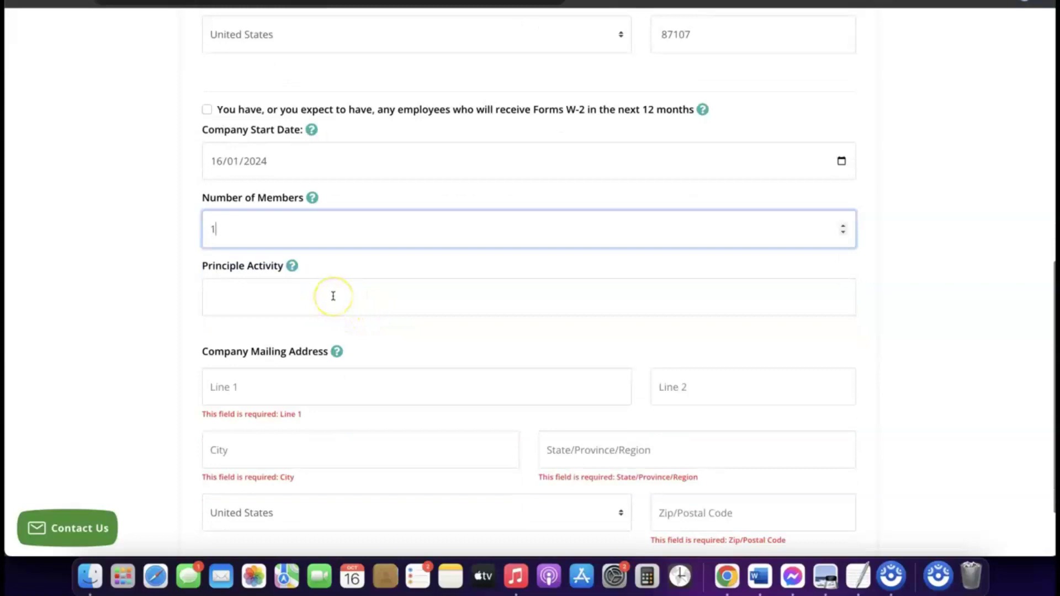
pyautogui.click(332, 292)
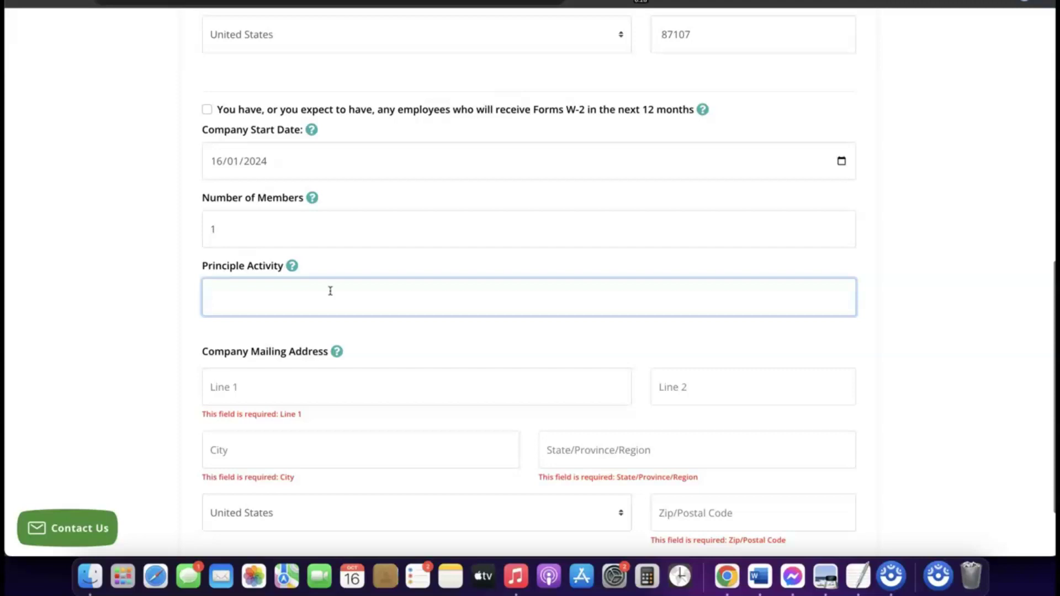
pyautogui.write('eCommerce')
# Step: Fill in the Company Mailing Address with the same street, suite, city, state and postal code as the Company Principal Address
pyautogui.scroll(1, 268, 232)
pyautogui.scroll(-3, 298, 313)
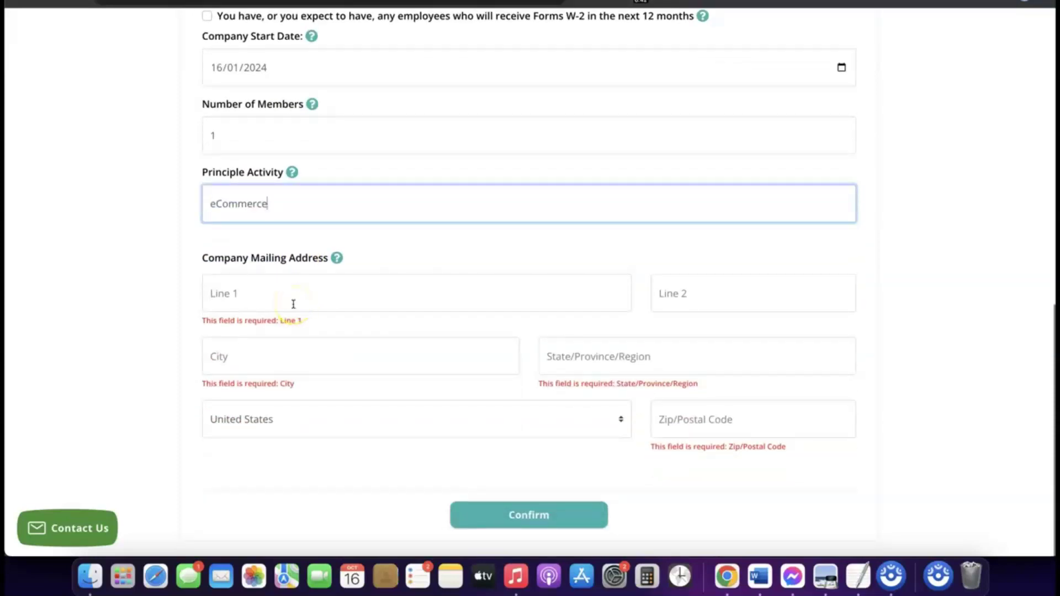
pyautogui.scroll(7, 293, 304)
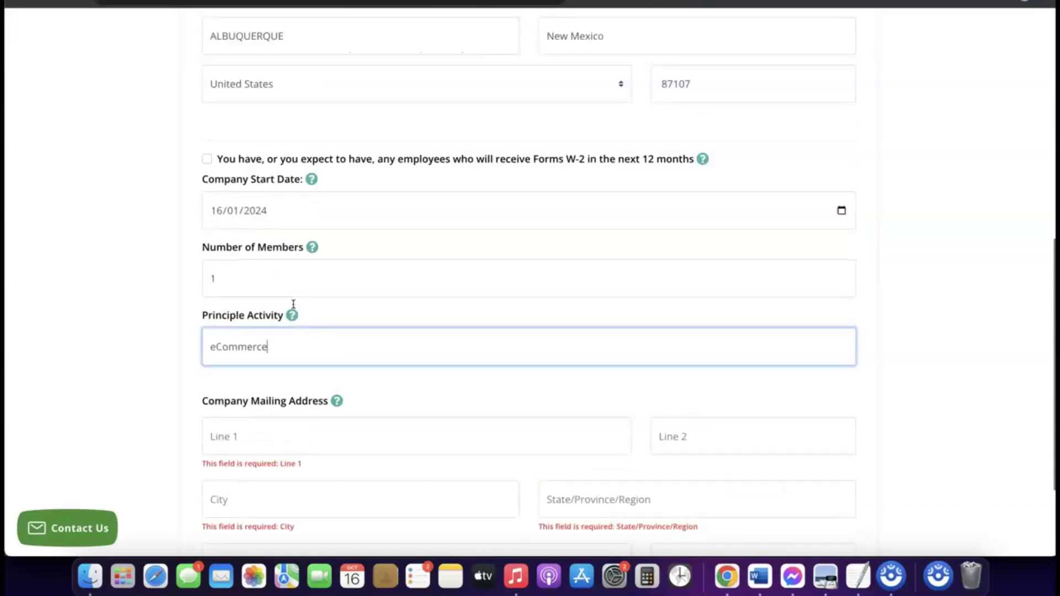
pyautogui.scroll(-7, 293, 304)
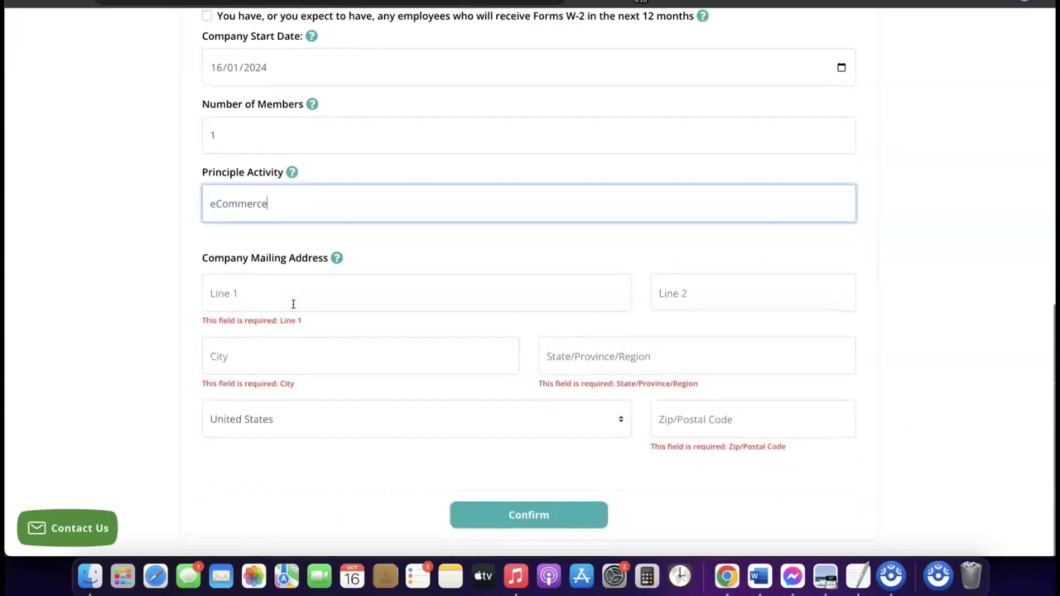
pyautogui.scroll(2, 293, 313)
pyautogui.scroll(3, 295, 317)
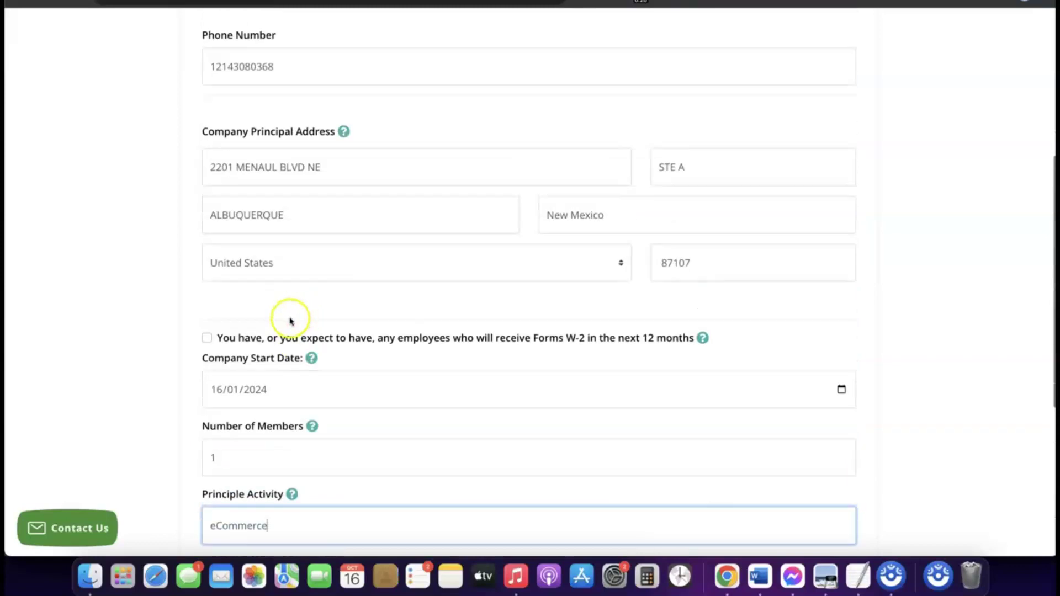
pyautogui.click(294, 167)
pyautogui.tripleClick(293, 167)
pyautogui.rightClick(293, 167)
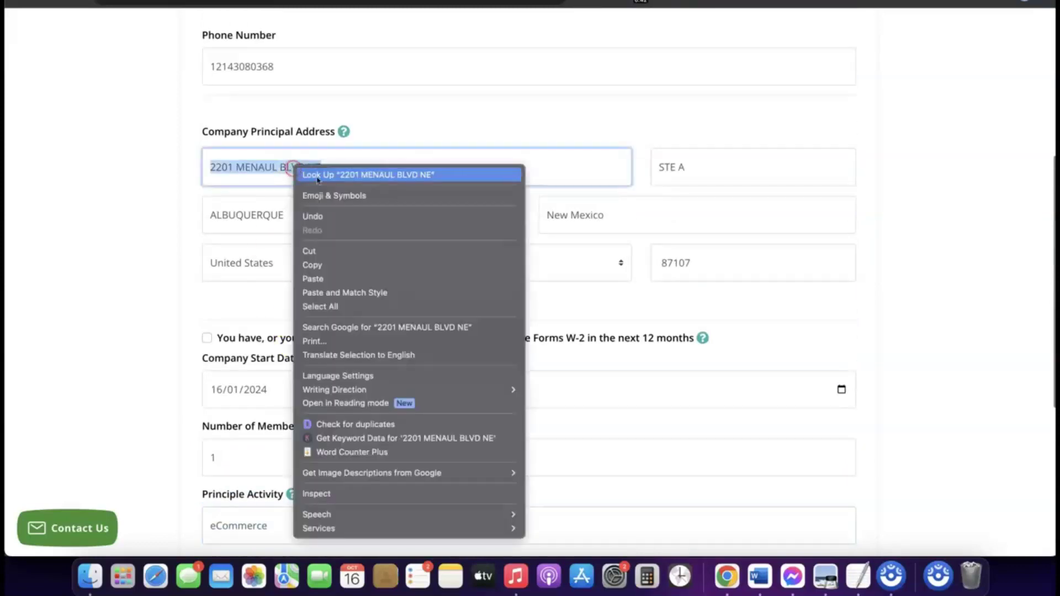
pyautogui.click(326, 265)
pyautogui.scroll(-6, 327, 268)
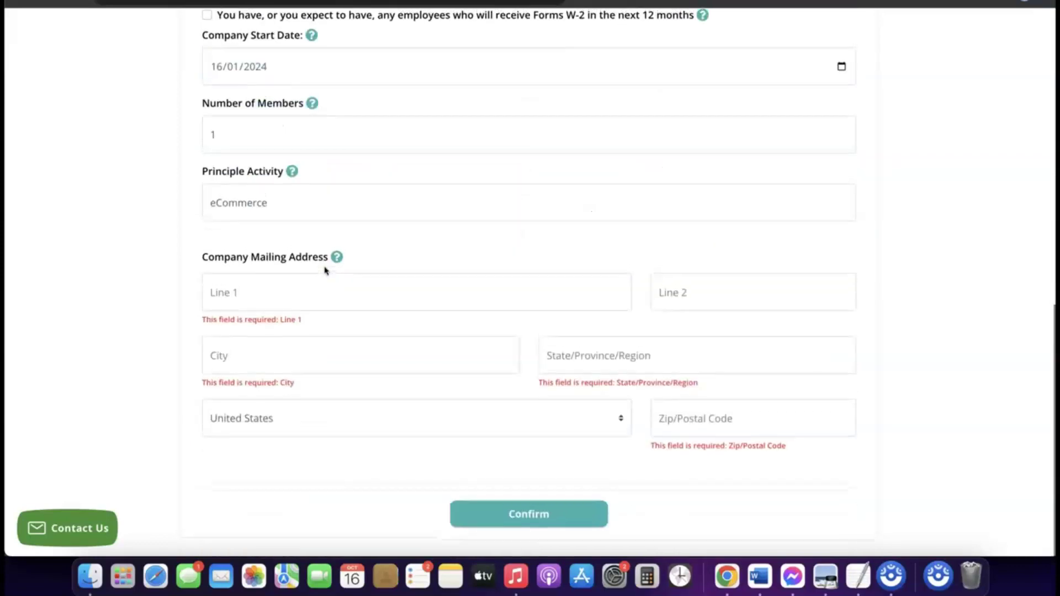
pyautogui.click(275, 293)
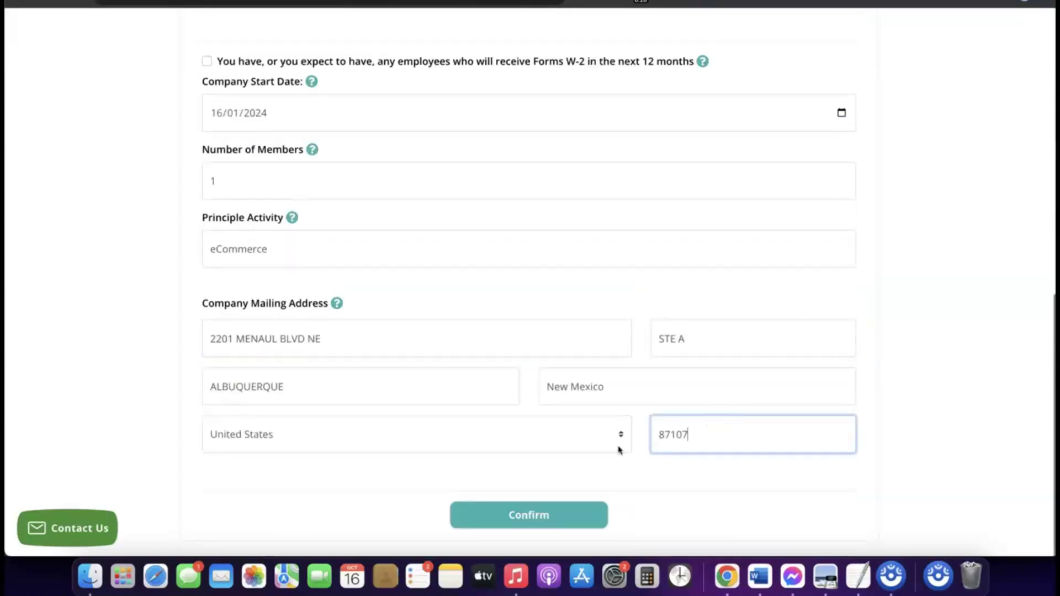
pyautogui.click(619, 471)
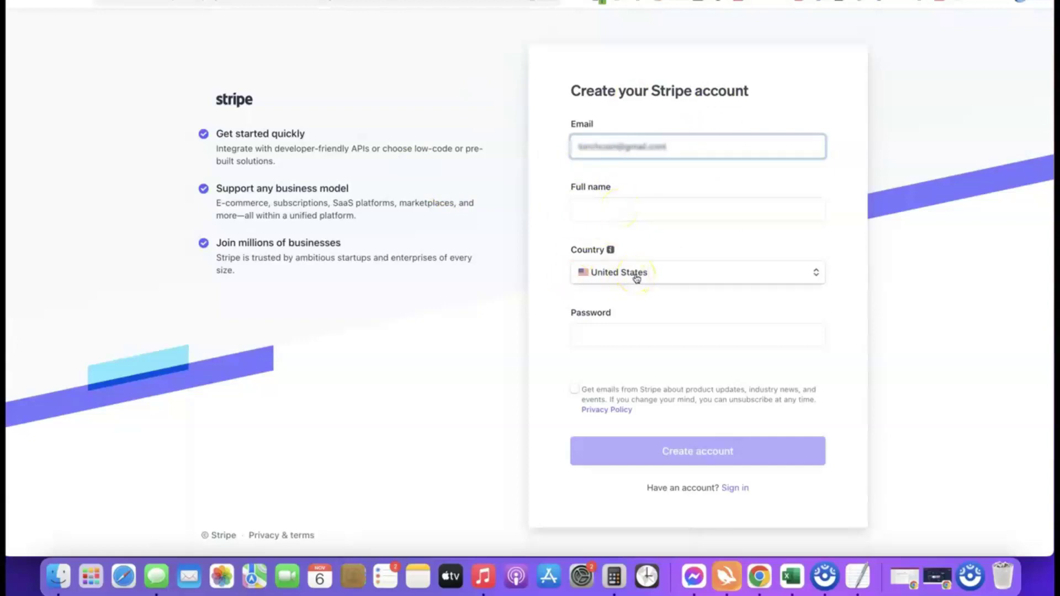
# Step: Switch to Stripe and sign in to the existing account with the saved email and password
pyautogui.write('t')
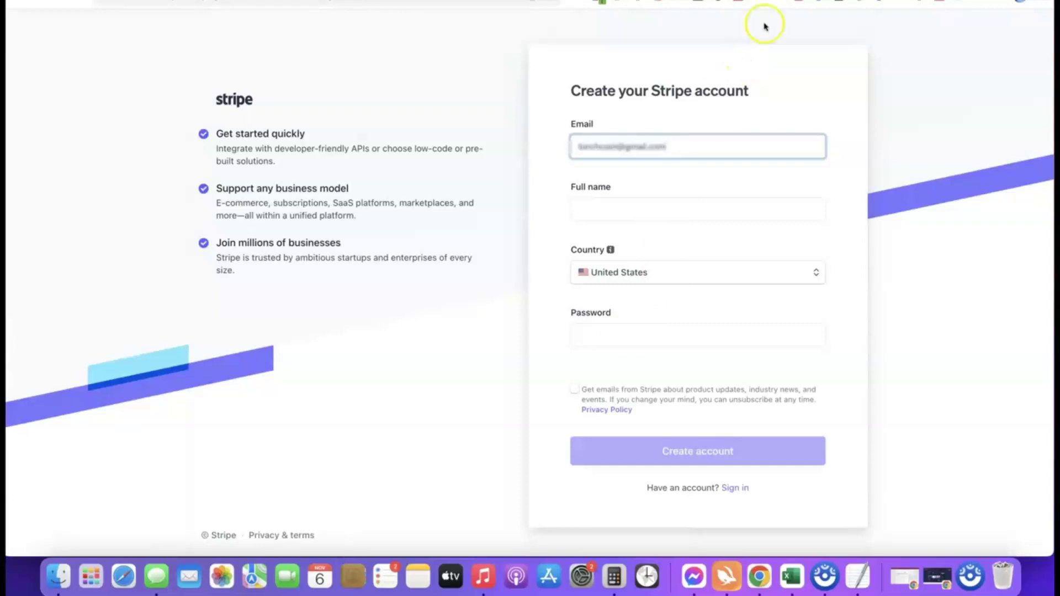
pyautogui.click(607, 1)
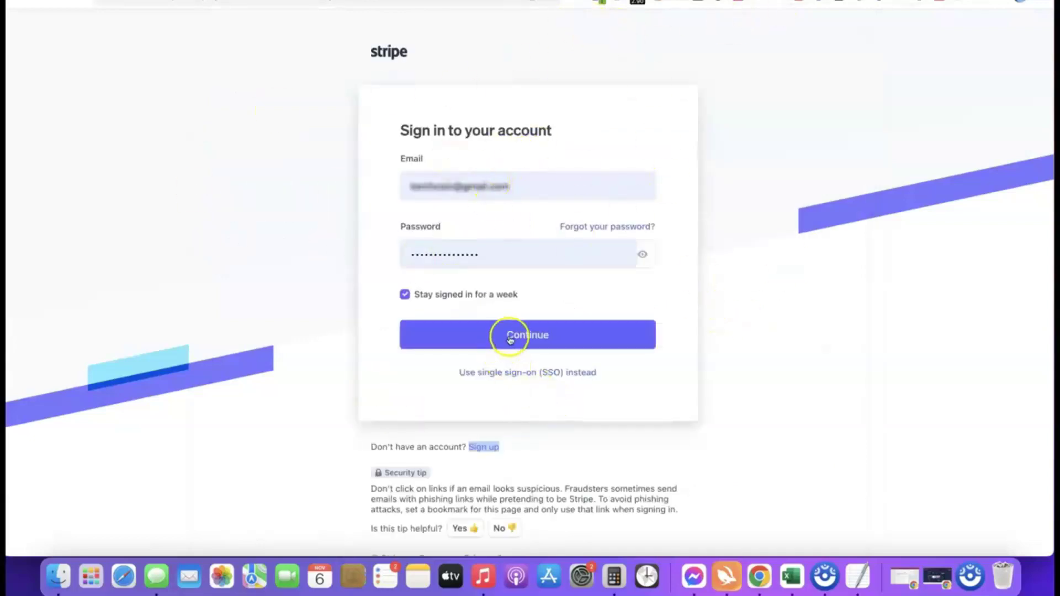
pyautogui.click(510, 336)
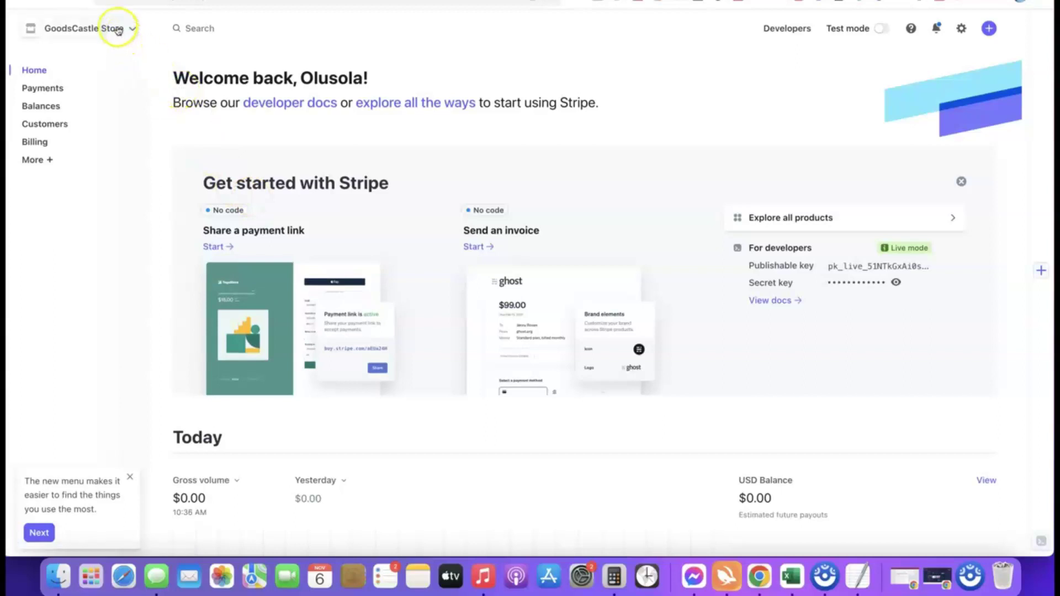
# Step: Create a new Stripe account named Affiliate Blueprint with the United States as its country of operation
pyautogui.click(136, 30)
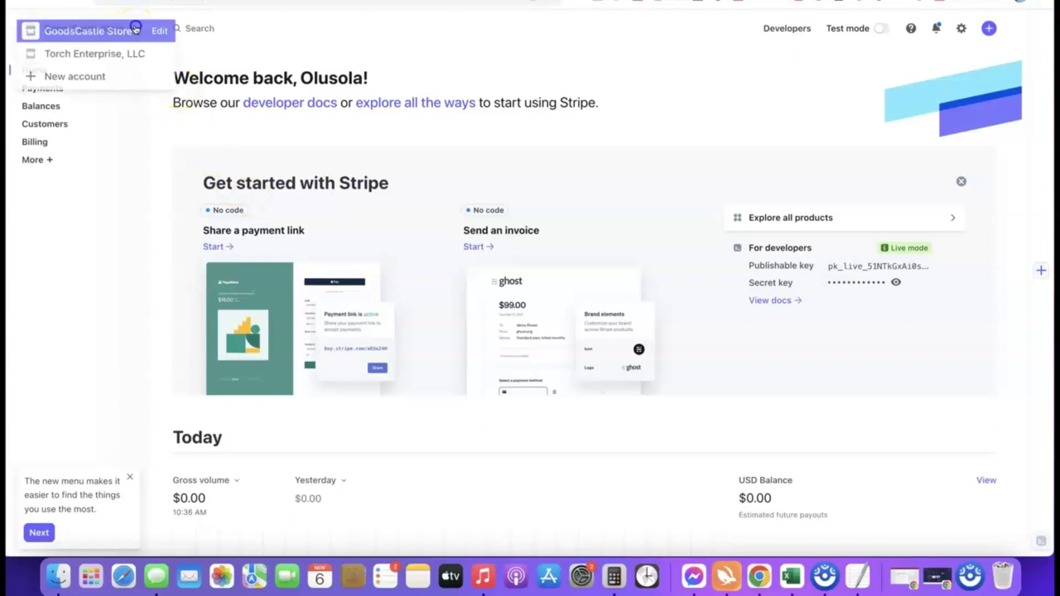
pyautogui.click(83, 78)
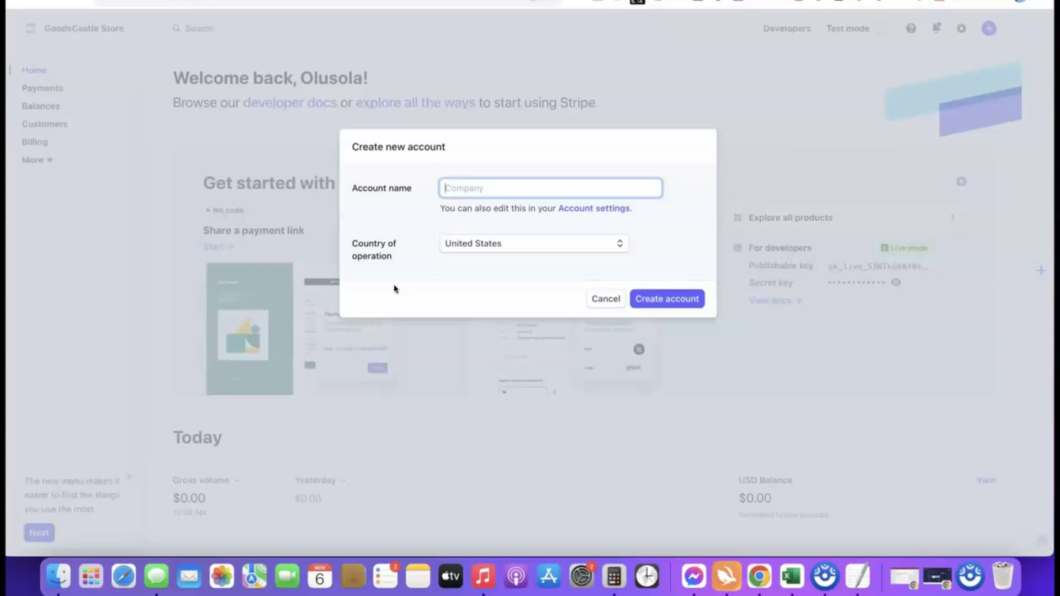
pyautogui.click(466, 190)
pyautogui.write('liate Blueprint')
pyautogui.click(436, 219)
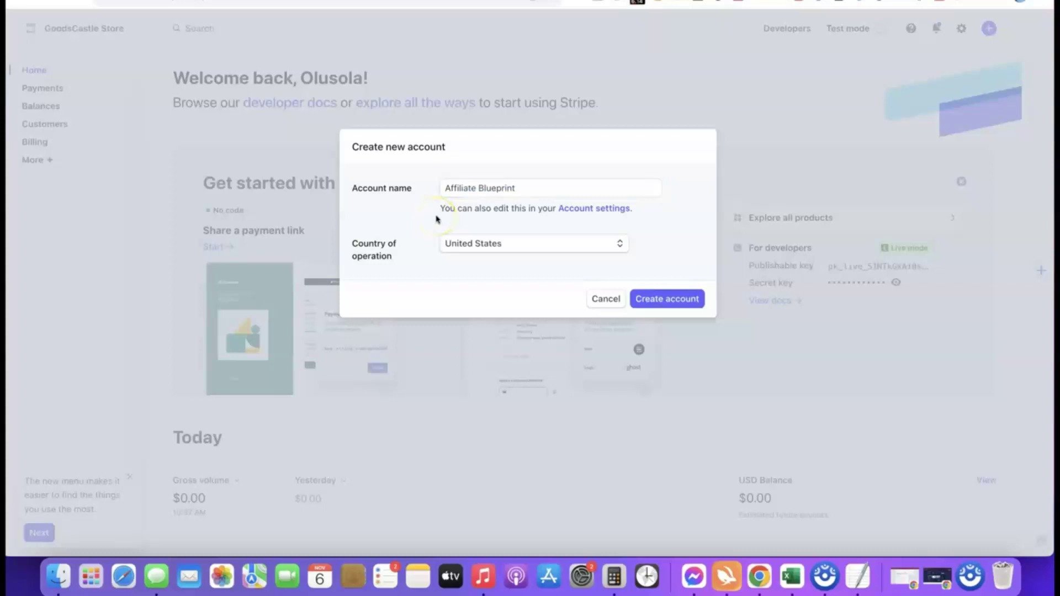
pyautogui.click(662, 303)
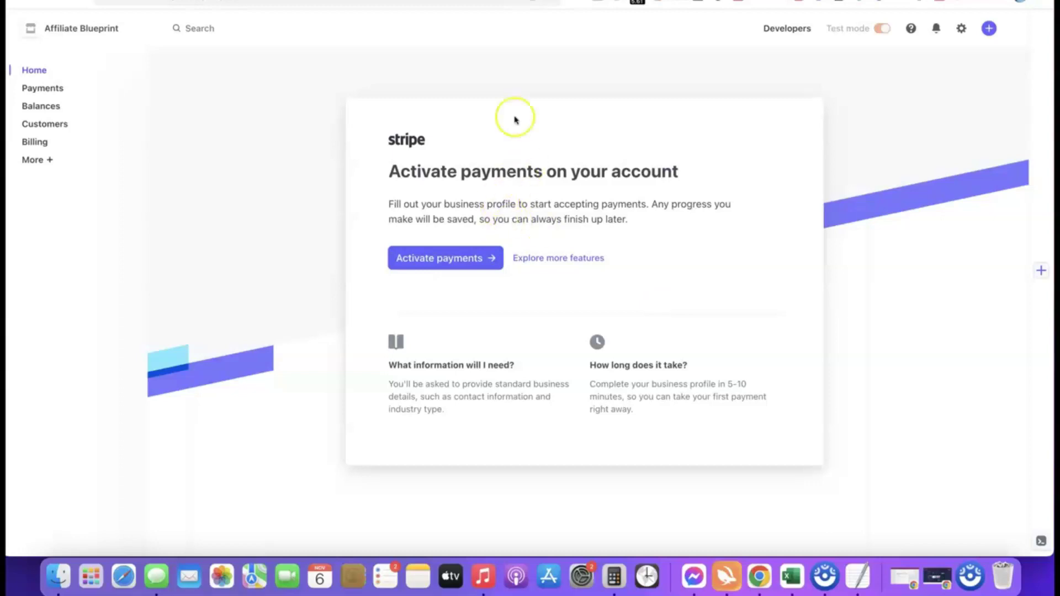
# Step: Start activating payments and submit the business type as Company with the Sole proprietorship structure
pyautogui.click(438, 258)
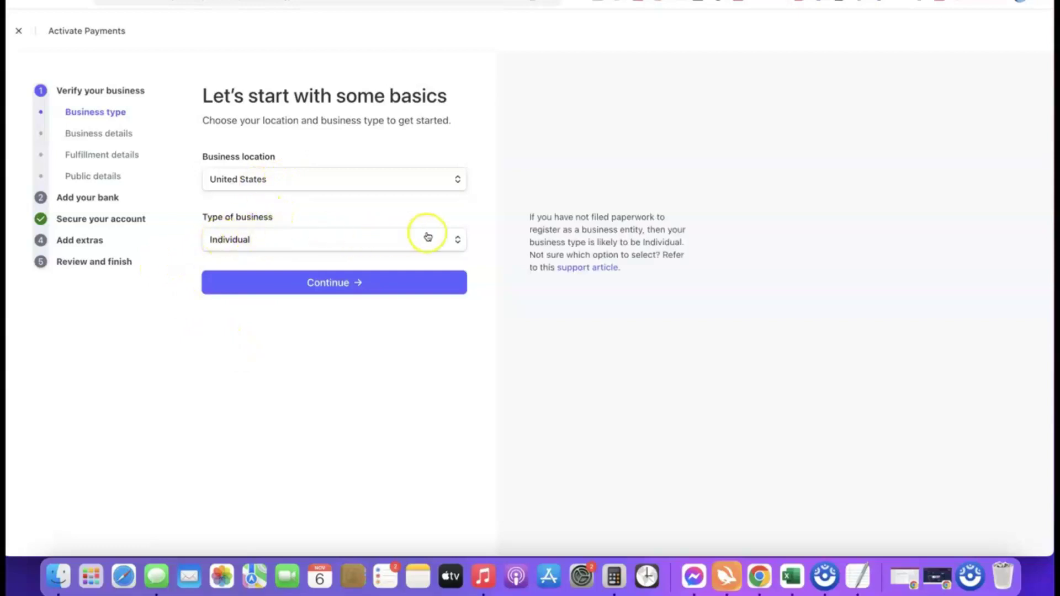
pyautogui.click(454, 241)
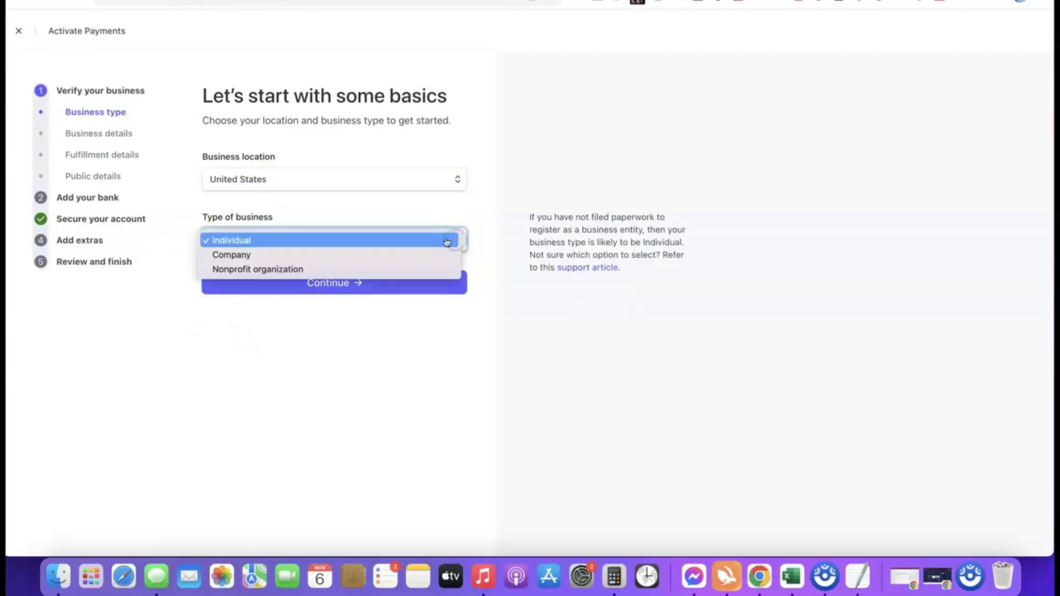
pyautogui.click(241, 257)
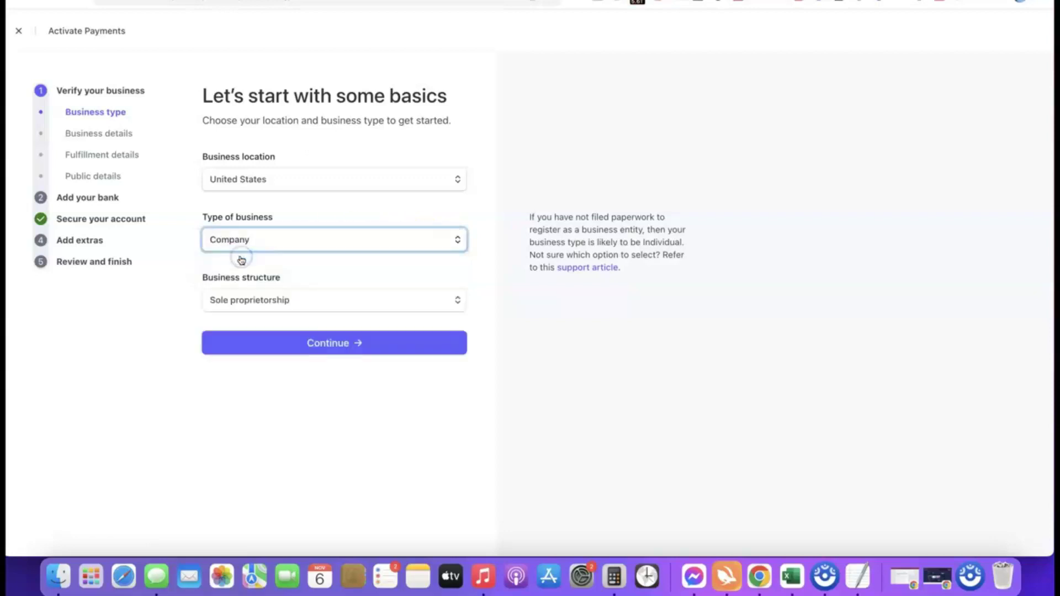
pyautogui.click(308, 301)
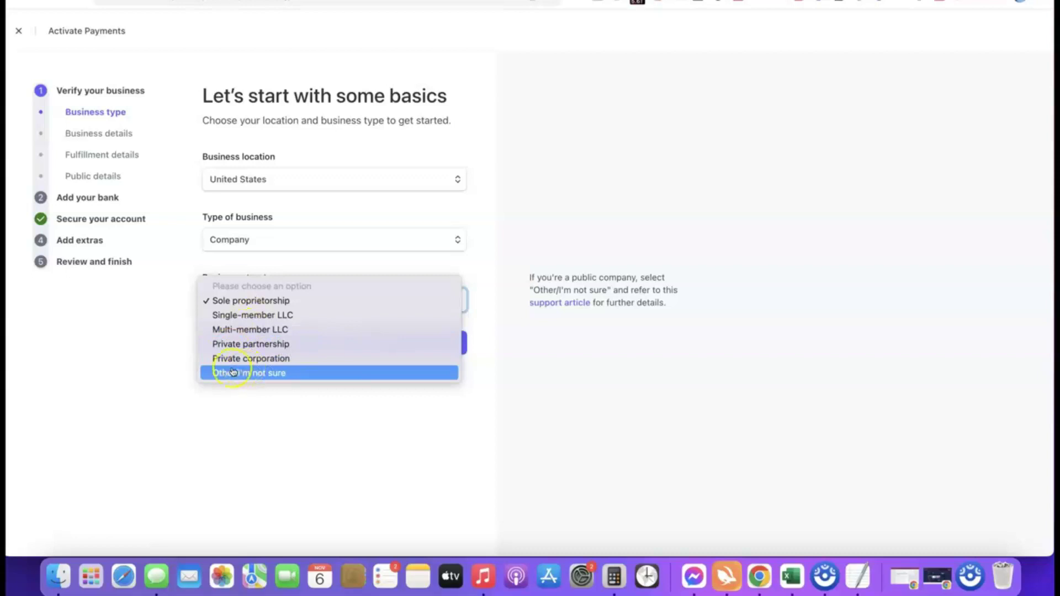
pyautogui.click(233, 300)
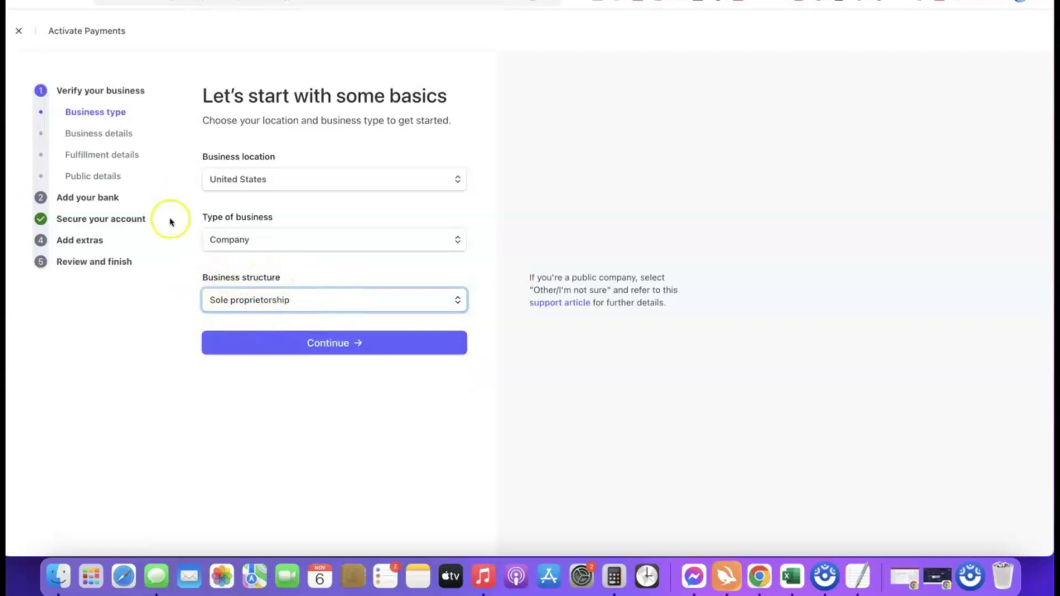
pyautogui.click(332, 344)
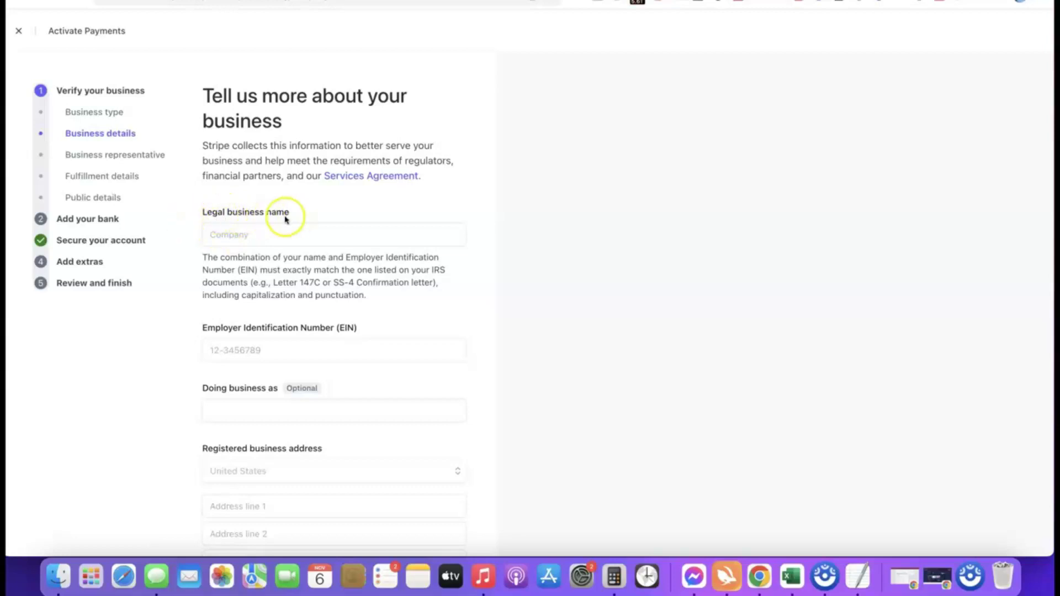
# Step: Enter Torch Enterprise LLC as the legal business name and fill in the company's Employer Identification Number
pyautogui.click(265, 233)
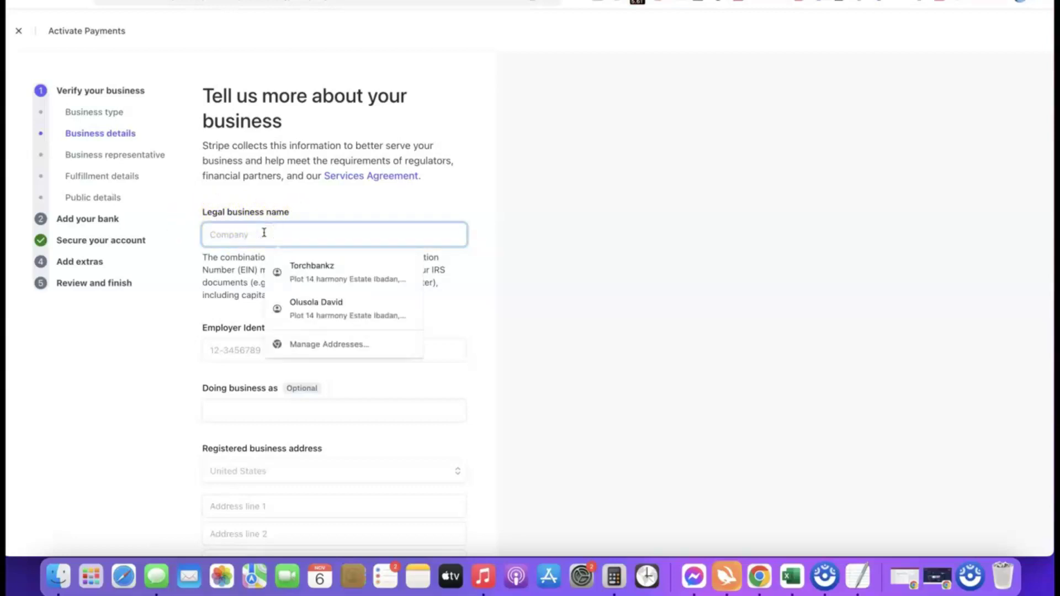
pyautogui.write('Torch Enterprise LLC')
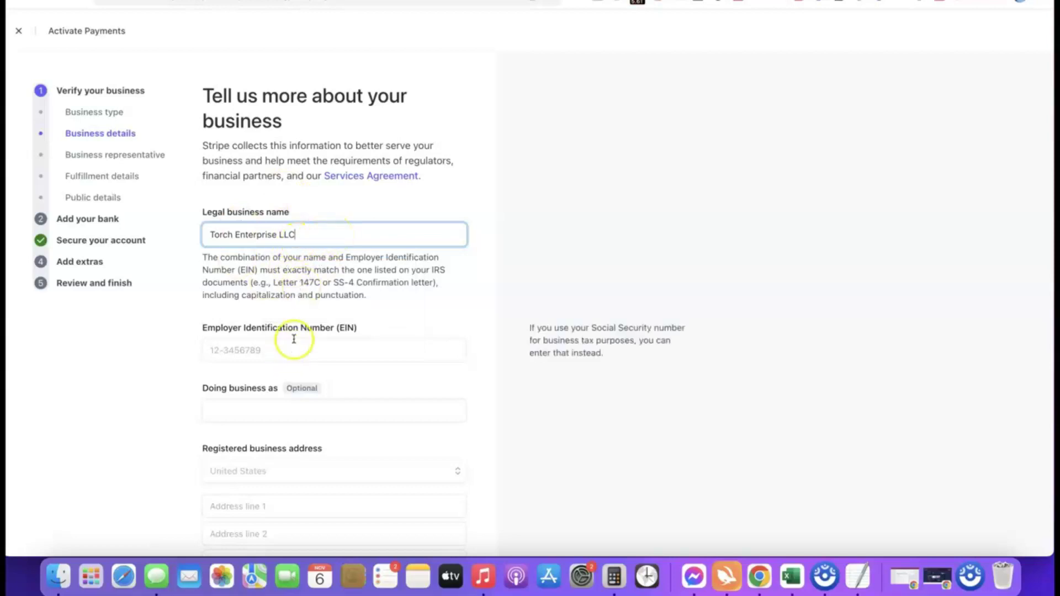
pyautogui.scroll(-2, 293, 340)
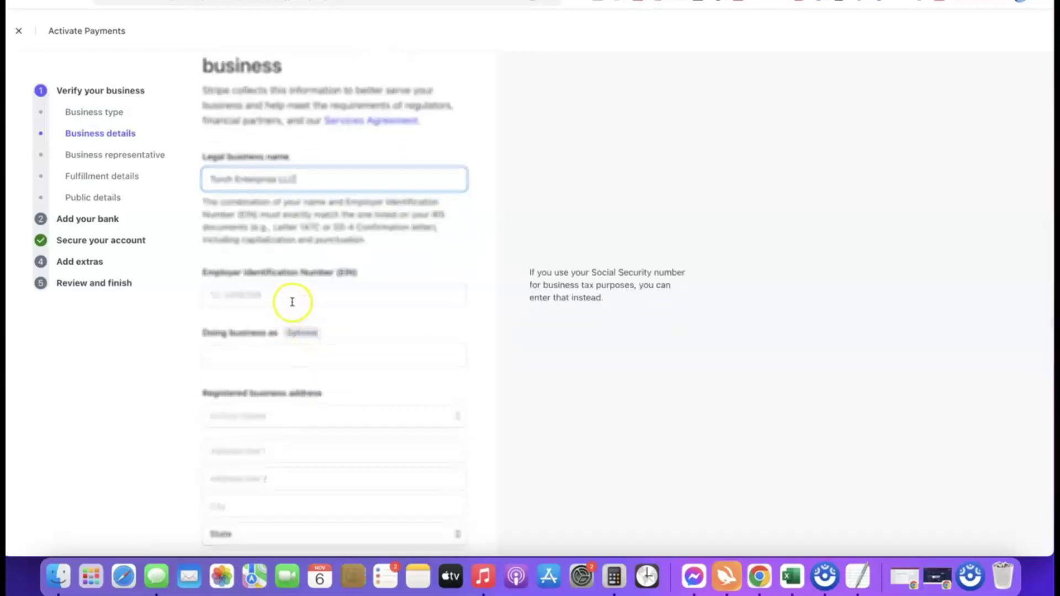
pyautogui.scroll(-1, 278, 290)
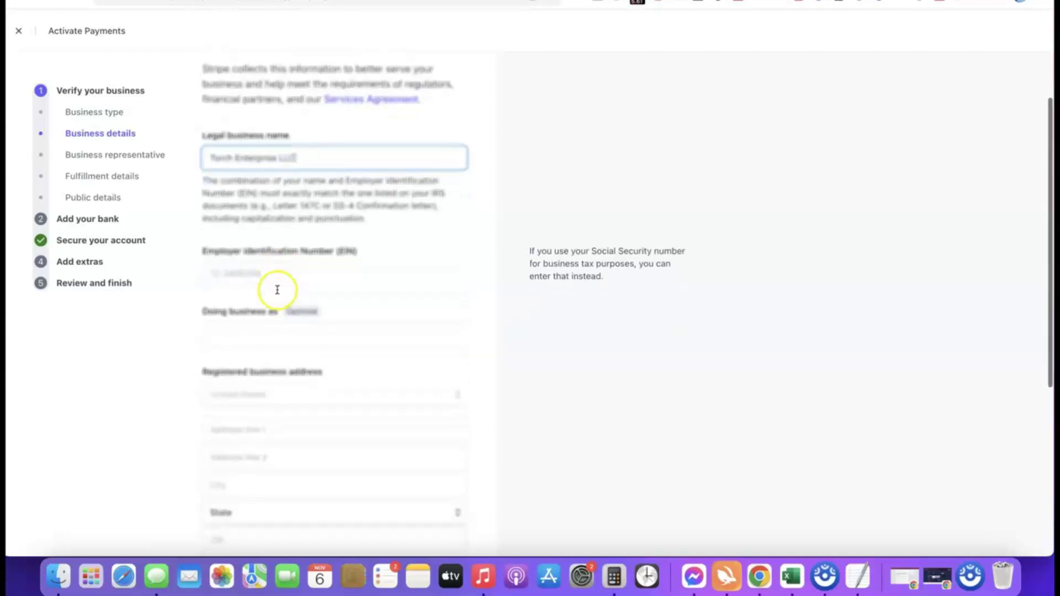
pyautogui.click(275, 274)
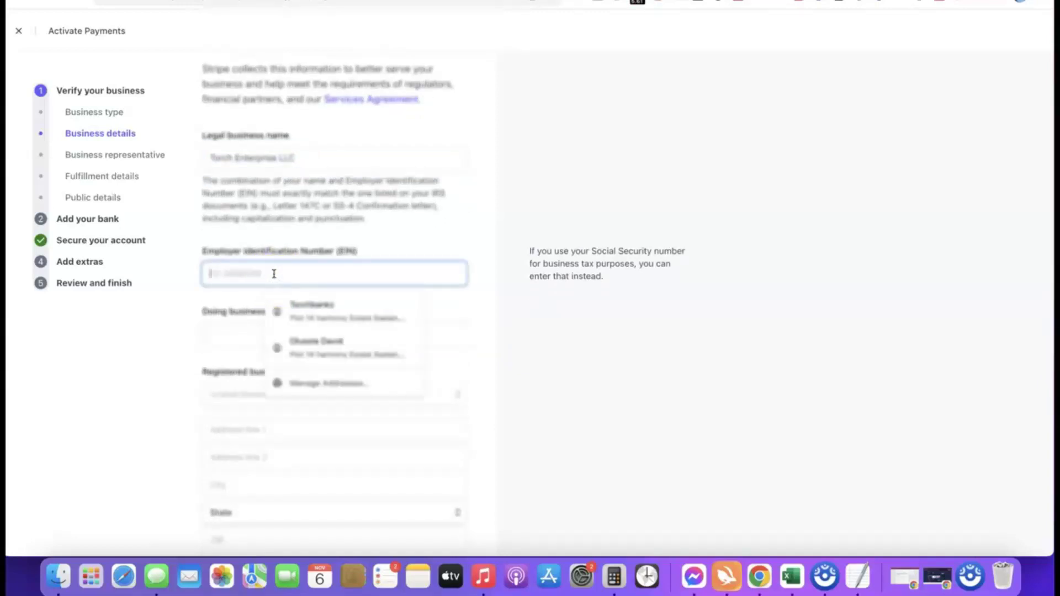
pyautogui.click(199, 295)
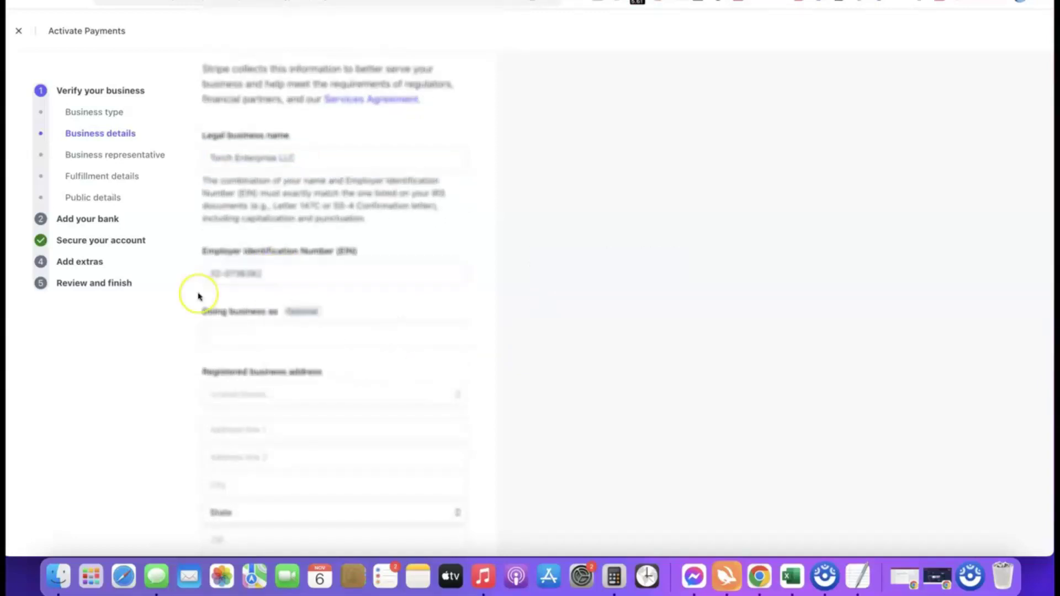
pyautogui.click(263, 282)
# Step: Leave the optional Doing business as field empty and fill in the registered business address with street, city, state and ZIP
pyautogui.scroll(-3, 270, 290)
pyautogui.click(264, 320)
pyautogui.click(202, 238)
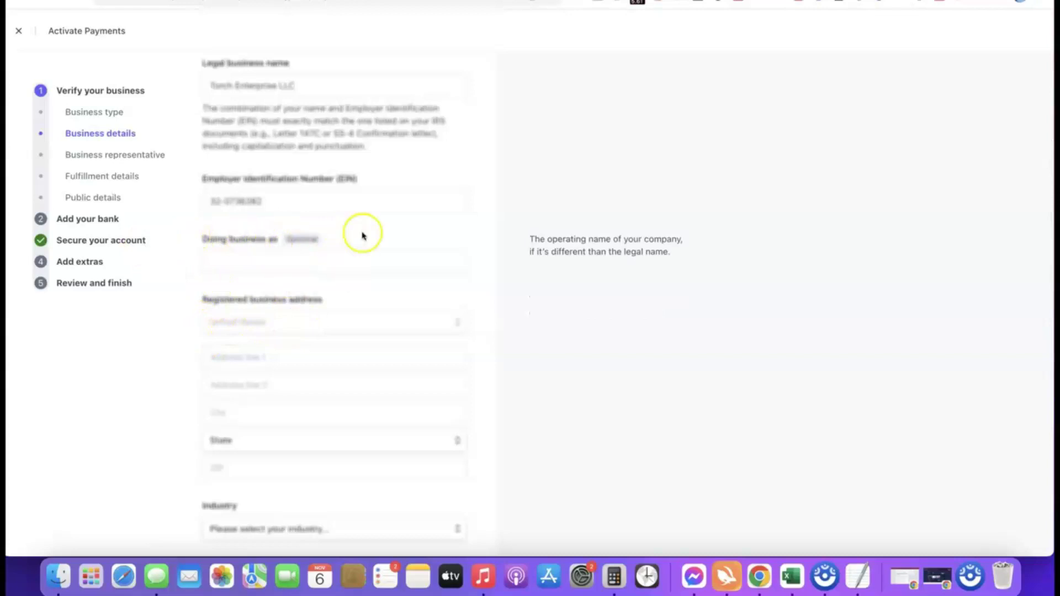
pyautogui.scroll(-3, 329, 214)
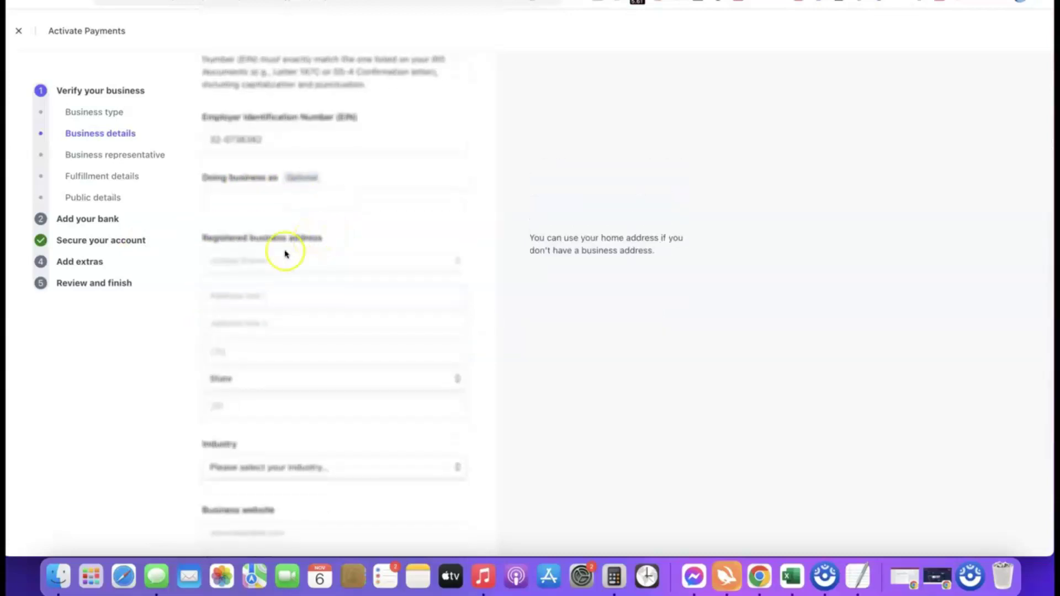
pyautogui.click(569, 362)
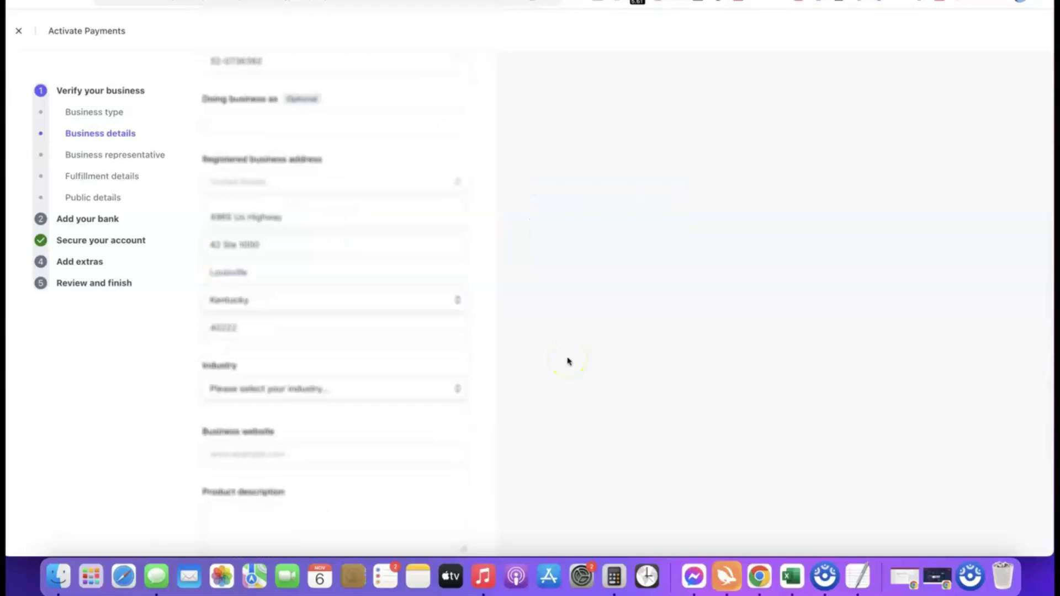
pyautogui.scroll(-3, 497, 312)
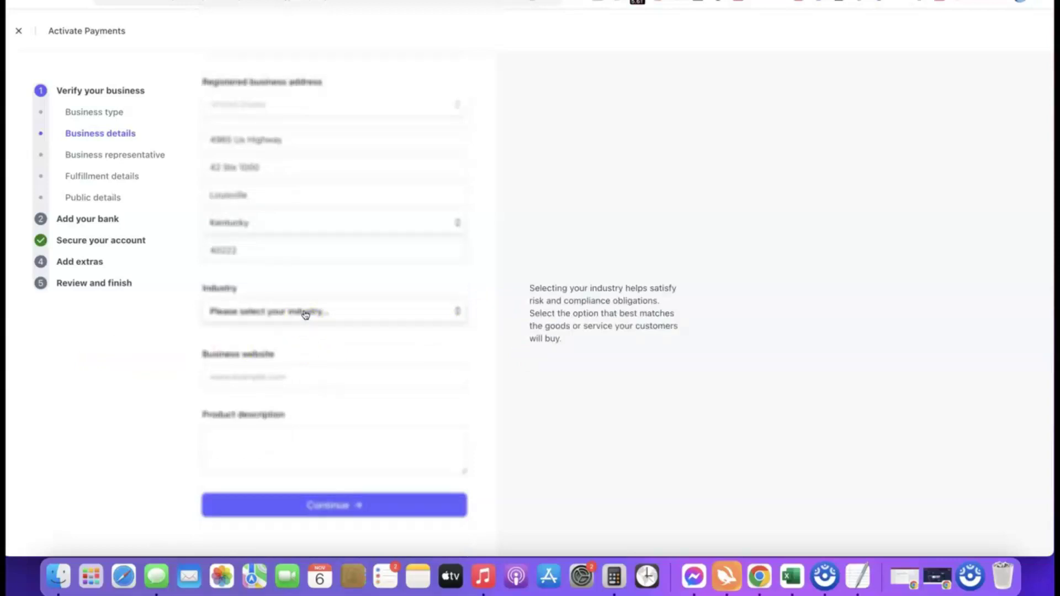
pyautogui.click(304, 313)
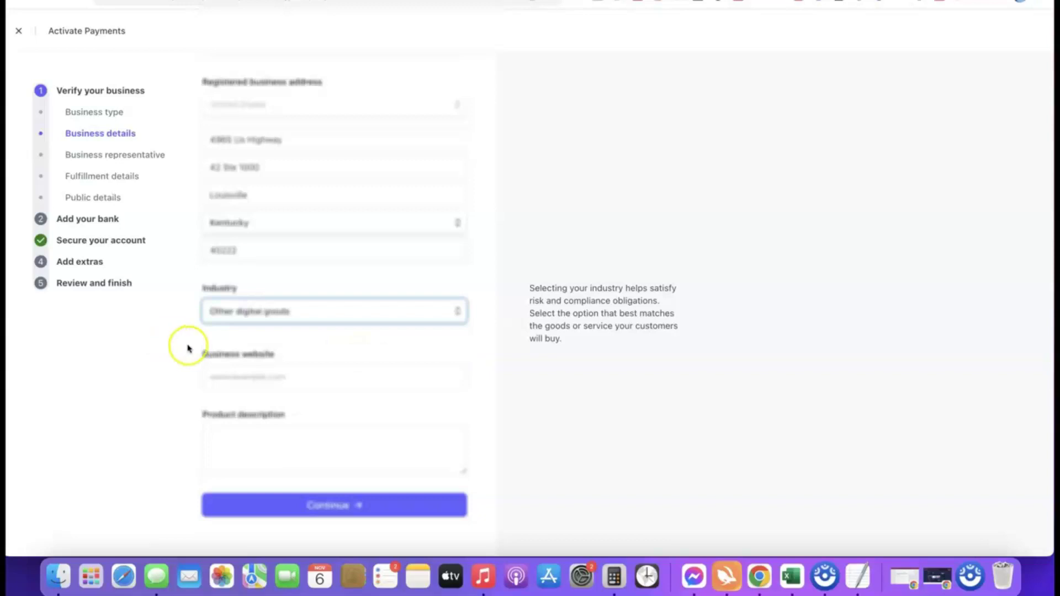
pyautogui.click(457, 339)
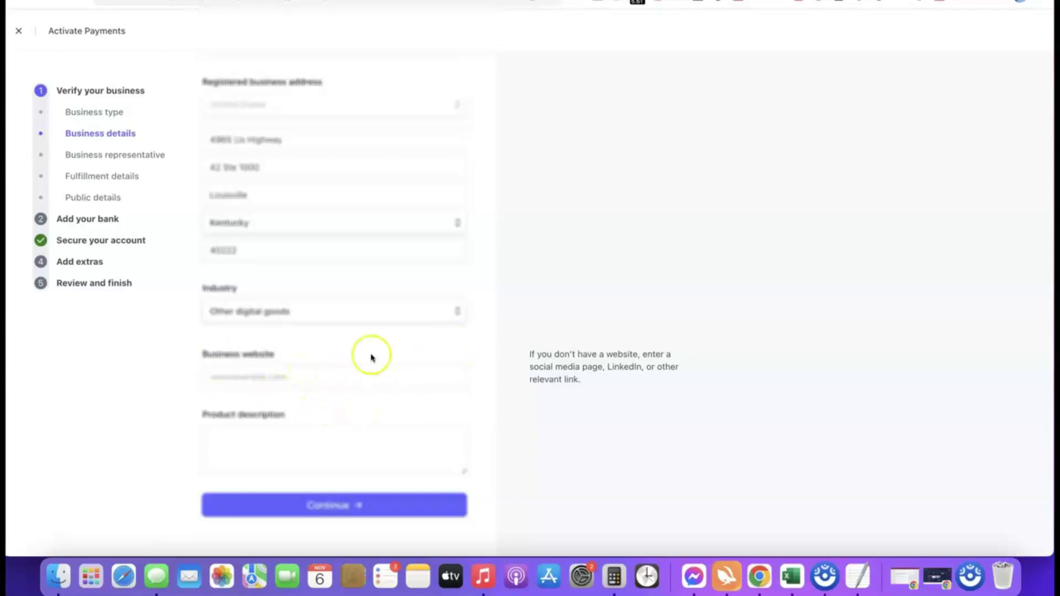
pyautogui.click(321, 380)
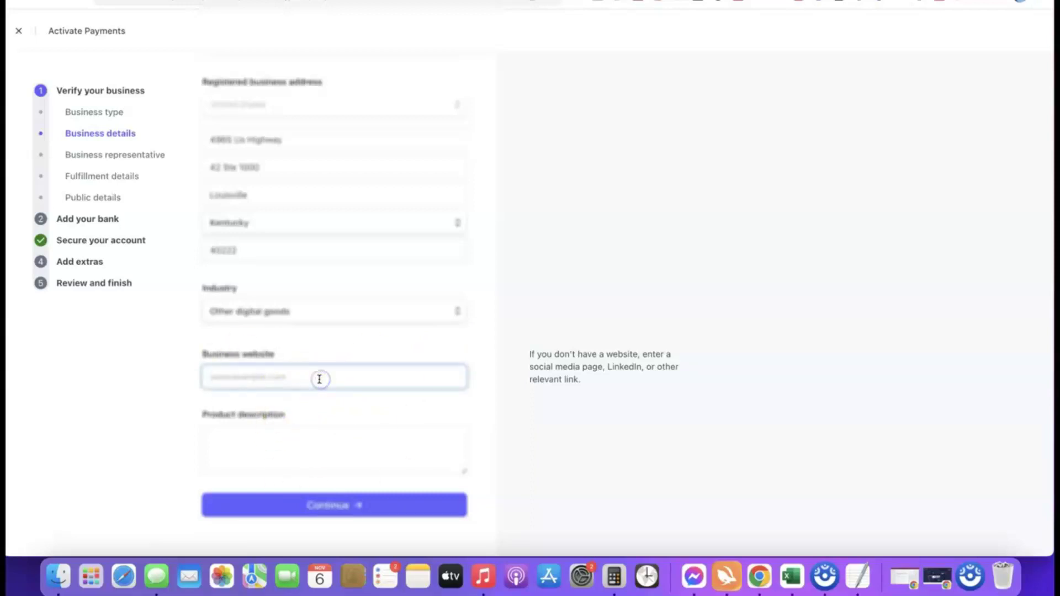
pyautogui.write('https://affiliatebloggingblueprint.com/')
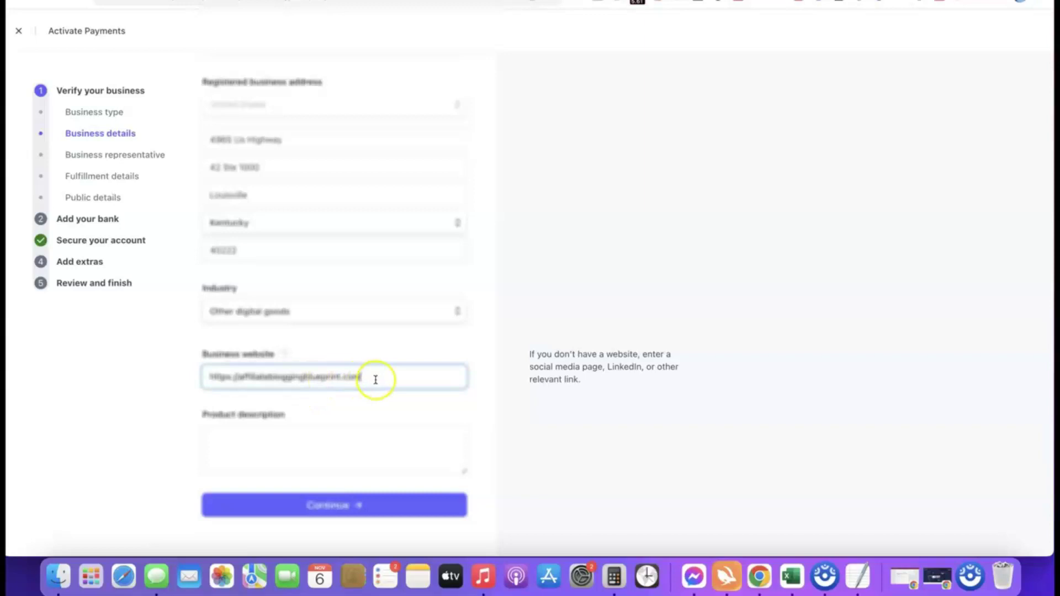
# Step: Enter "Our product is a digital course training we sell to our site visitors." as the product description and submit the business details
pyautogui.click(123, 384)
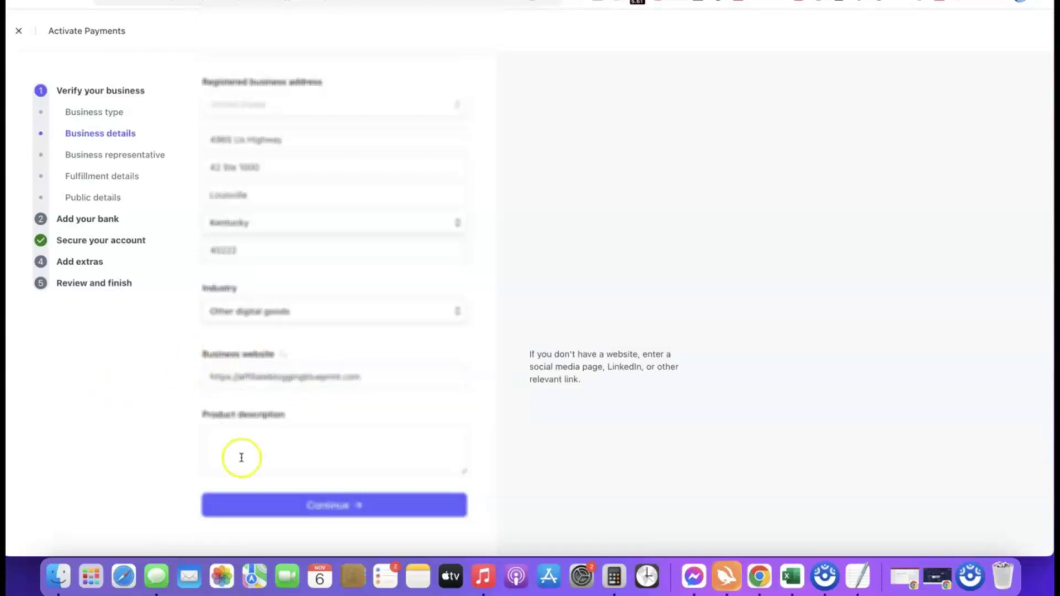
pyautogui.click(268, 430)
pyautogui.write('Our product is a digital course training we sell to our site visitors.')
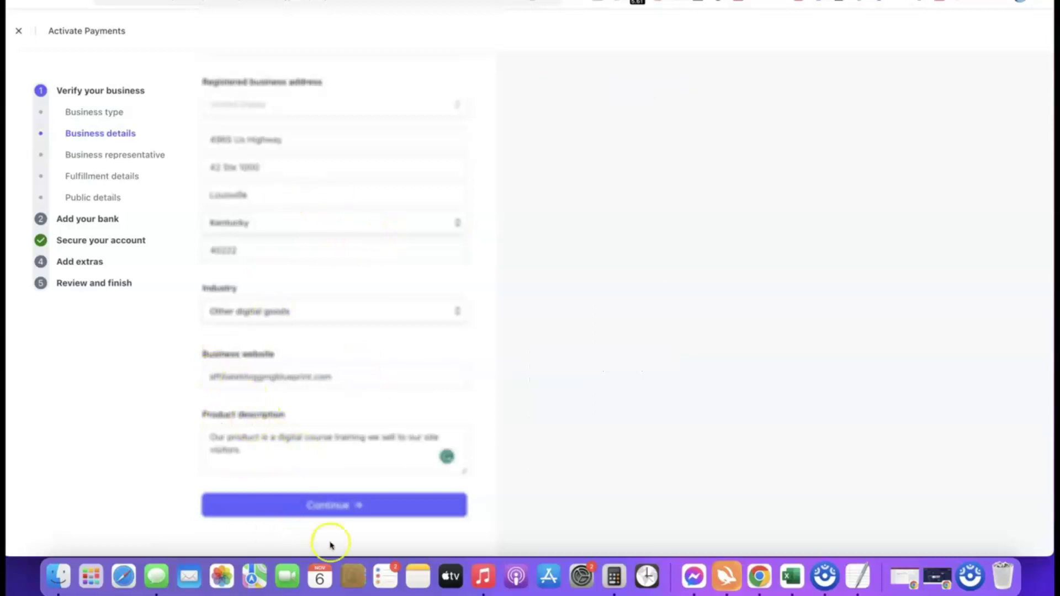
pyautogui.click(319, 506)
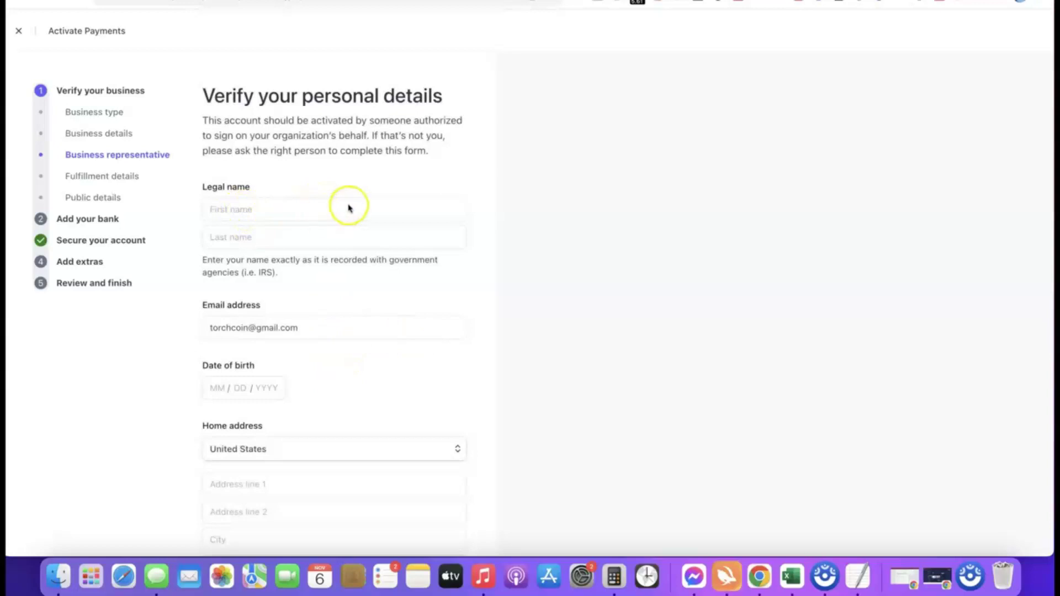
# Step: Review the business representative form, including the legal name, date of birth, home address country, phone country code and Social Security number fields
pyautogui.scroll(-1, 294, 381)
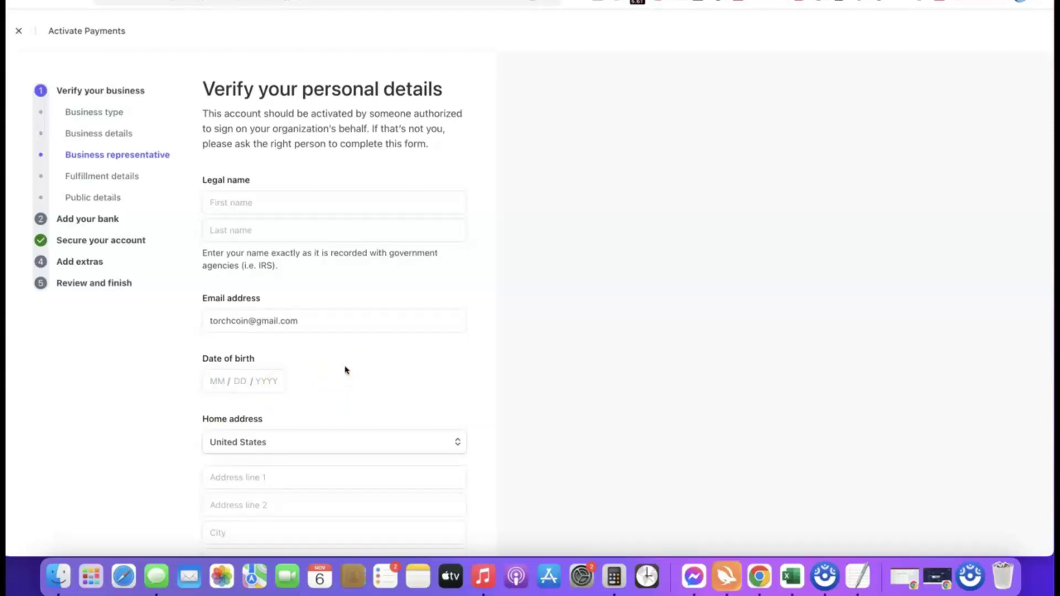
pyautogui.scroll(-4, 353, 375)
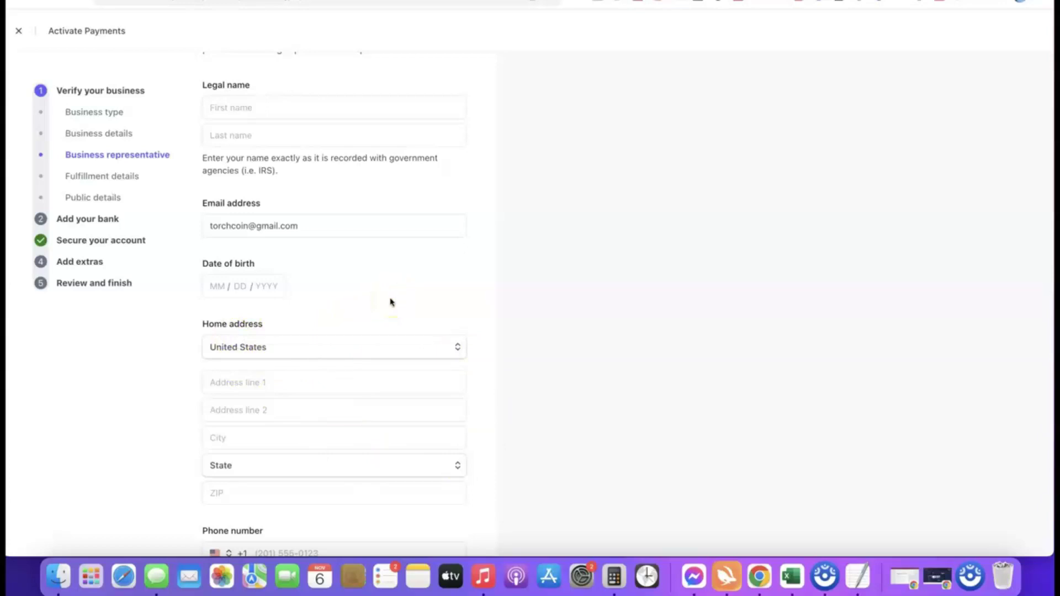
pyautogui.click(454, 347)
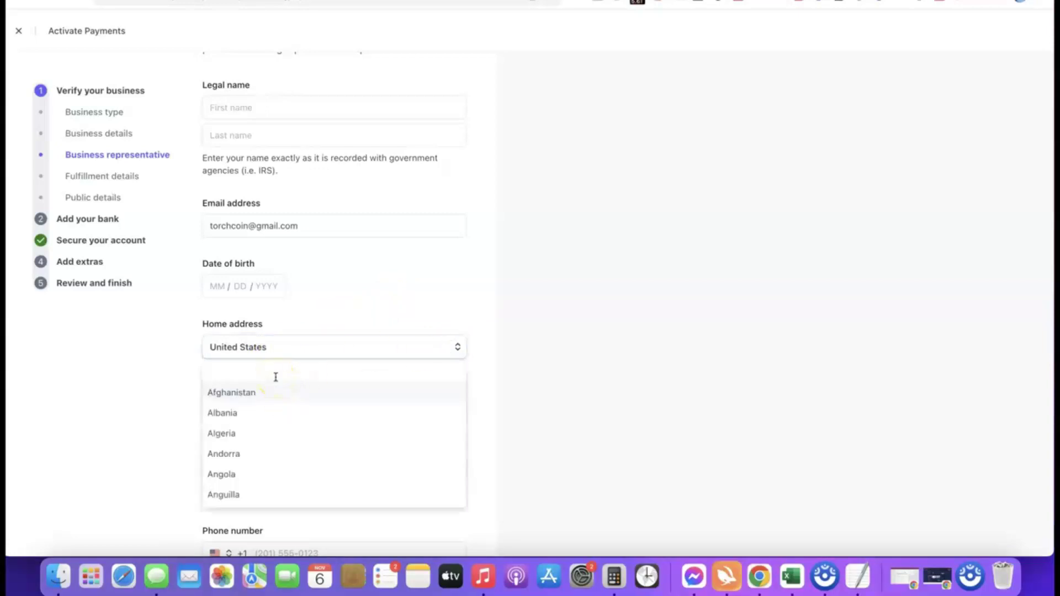
pyautogui.click(275, 356)
pyautogui.scroll(-1, 326, 339)
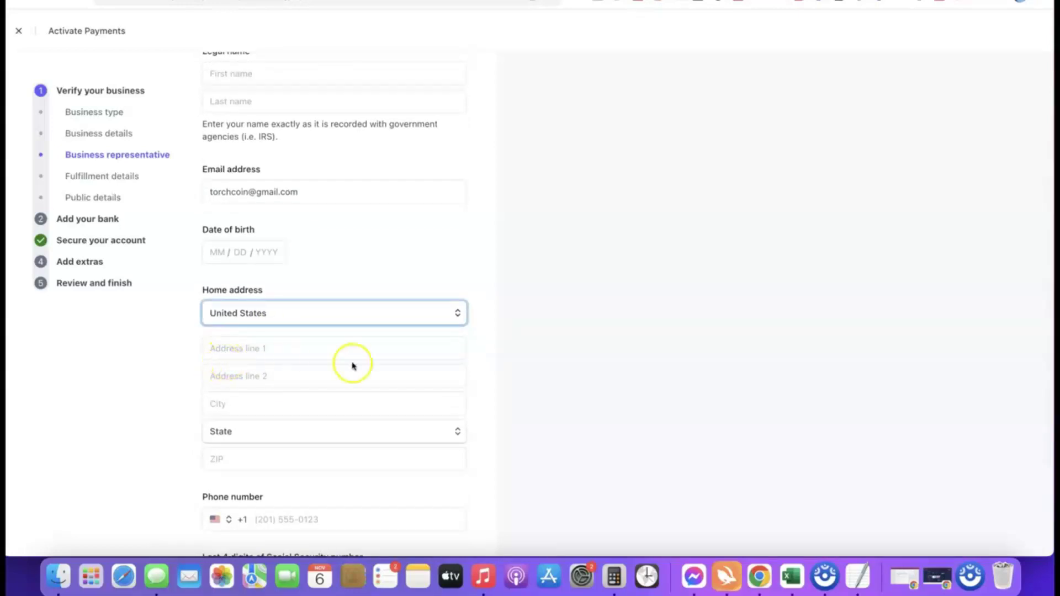
pyautogui.scroll(-3, 353, 364)
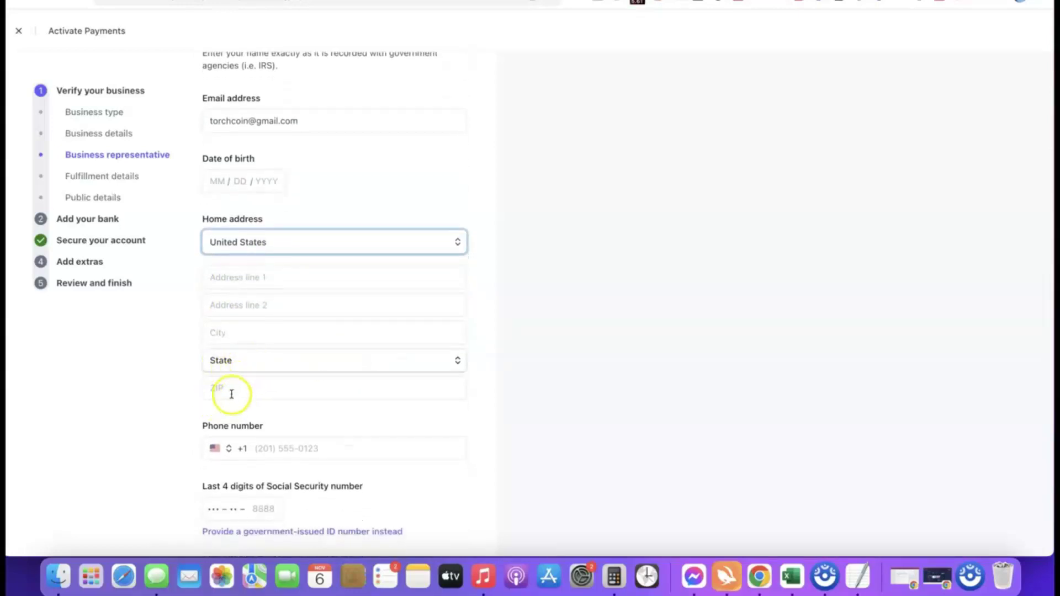
pyautogui.scroll(-2, 340, 379)
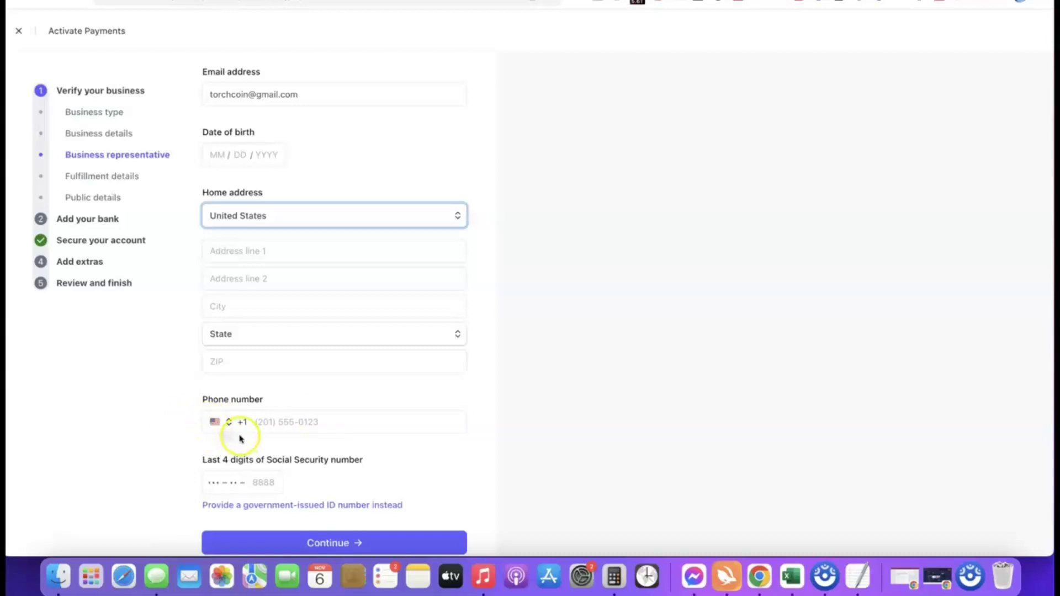
pyautogui.click(220, 423)
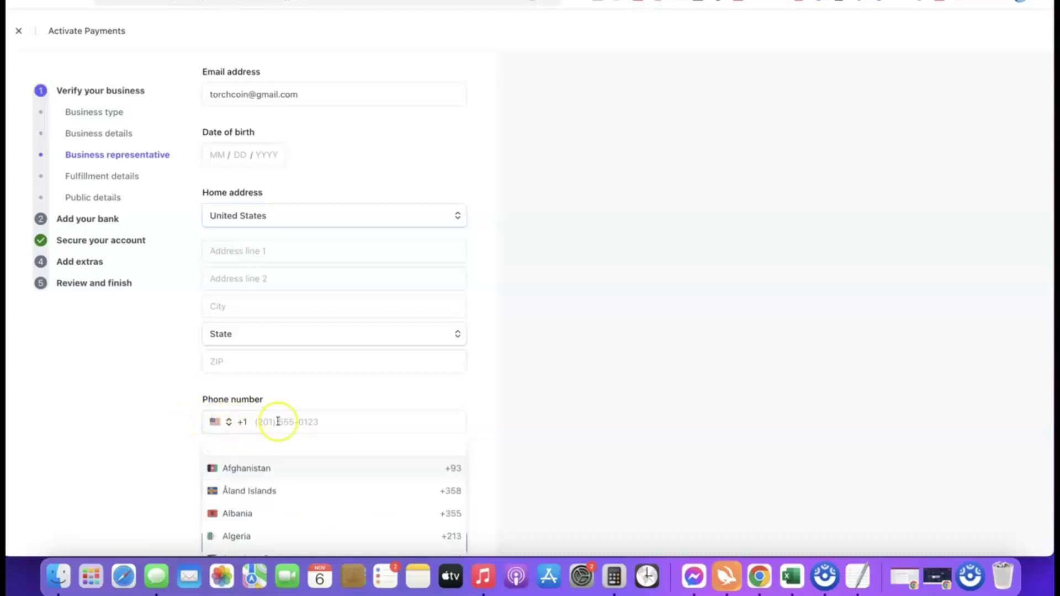
pyautogui.click(485, 434)
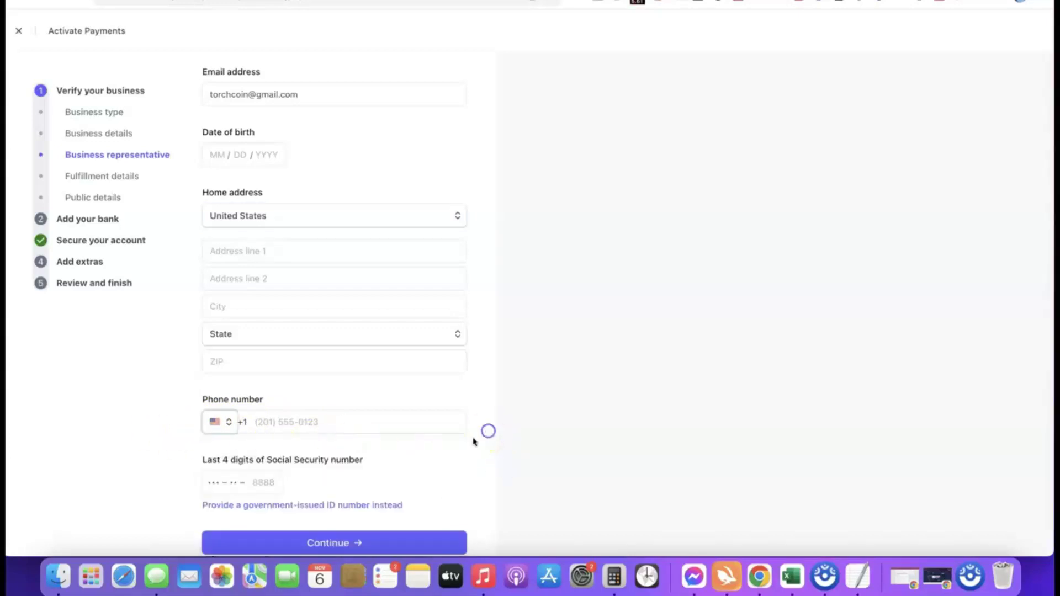
pyautogui.scroll(-2, 438, 417)
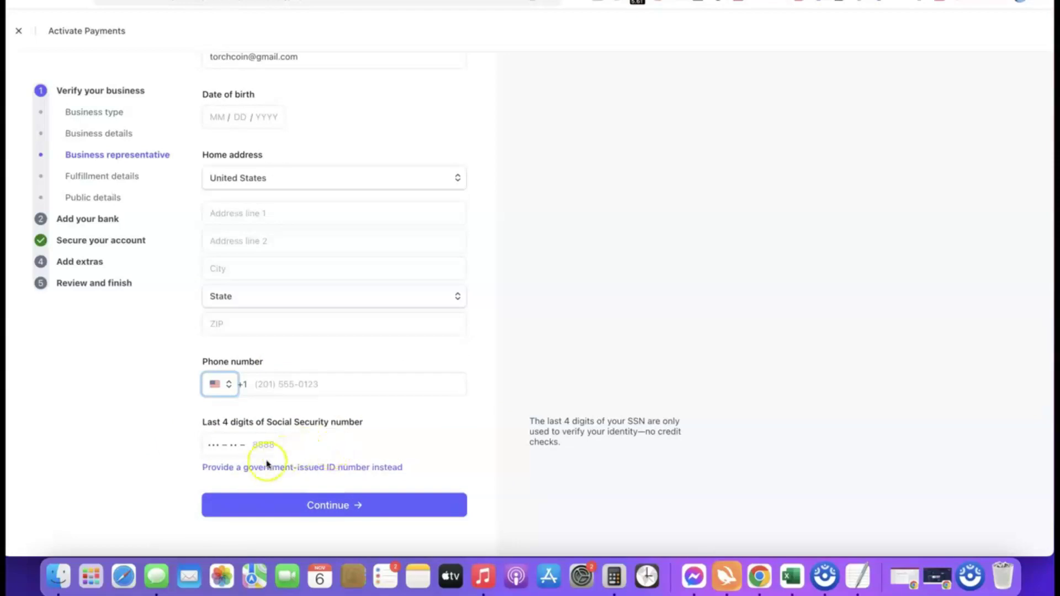
pyautogui.scroll(5, 201, 436)
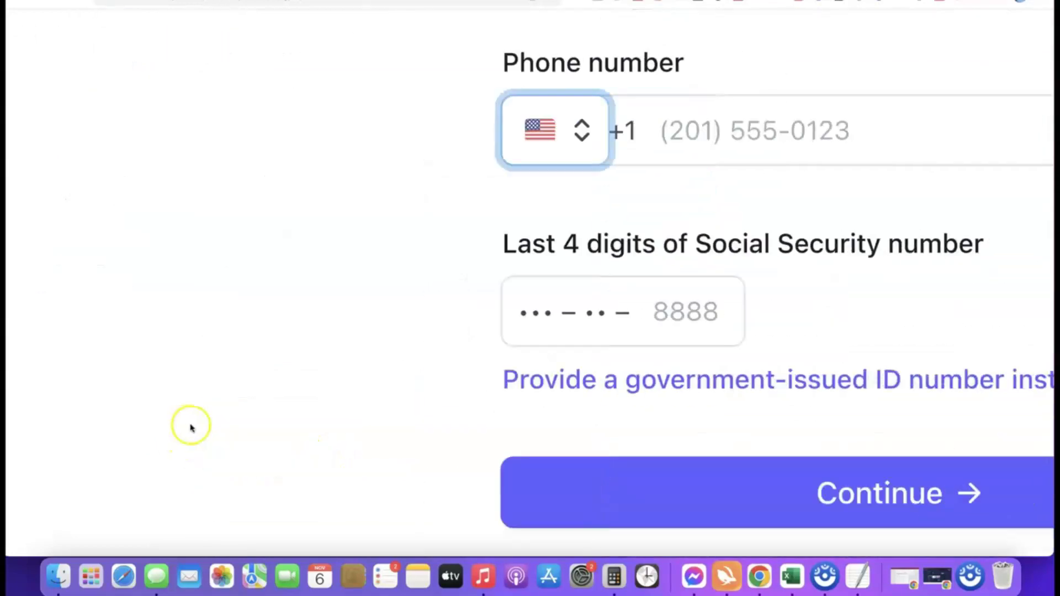
pyautogui.hscroll(5, 190, 426)
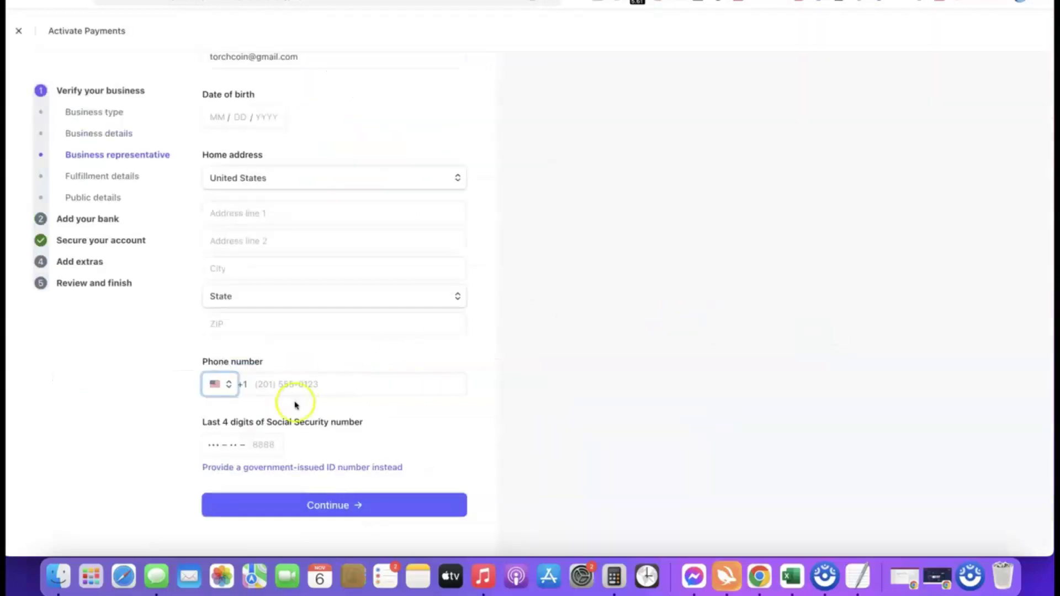
# Step: Switch the identity check to a government-issued ID number and set its issuing country to NG
pyautogui.click(299, 461)
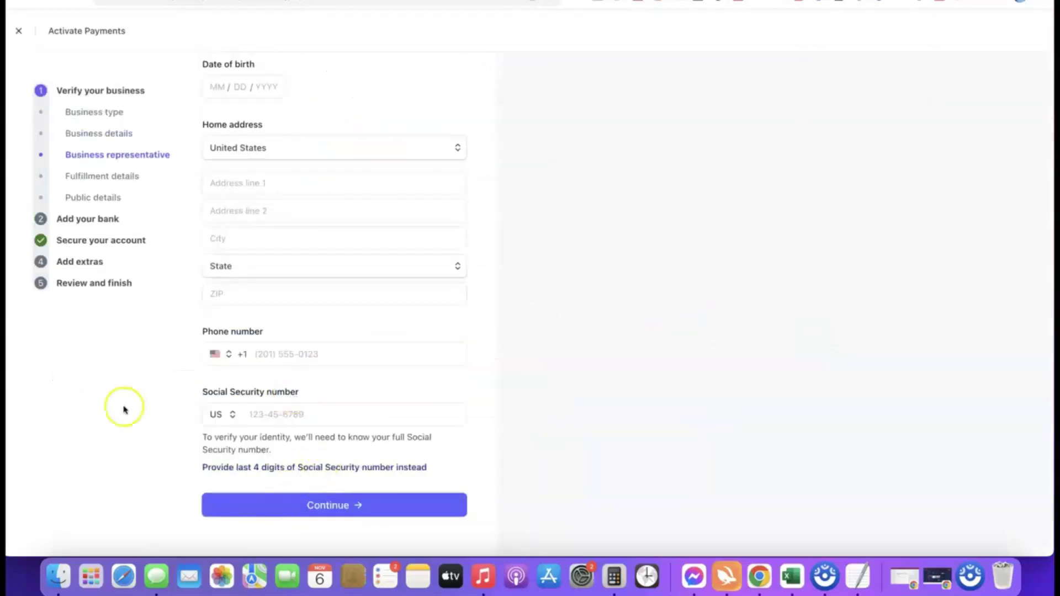
pyautogui.click(228, 415)
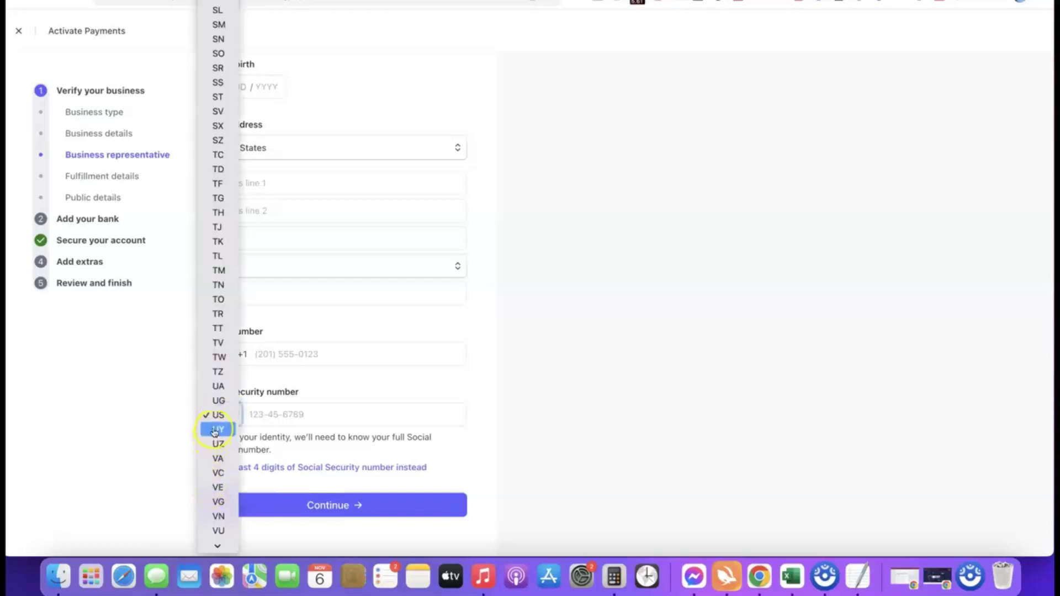
pyautogui.scroll(-2, 212, 215)
pyautogui.scroll(-1, 213, 218)
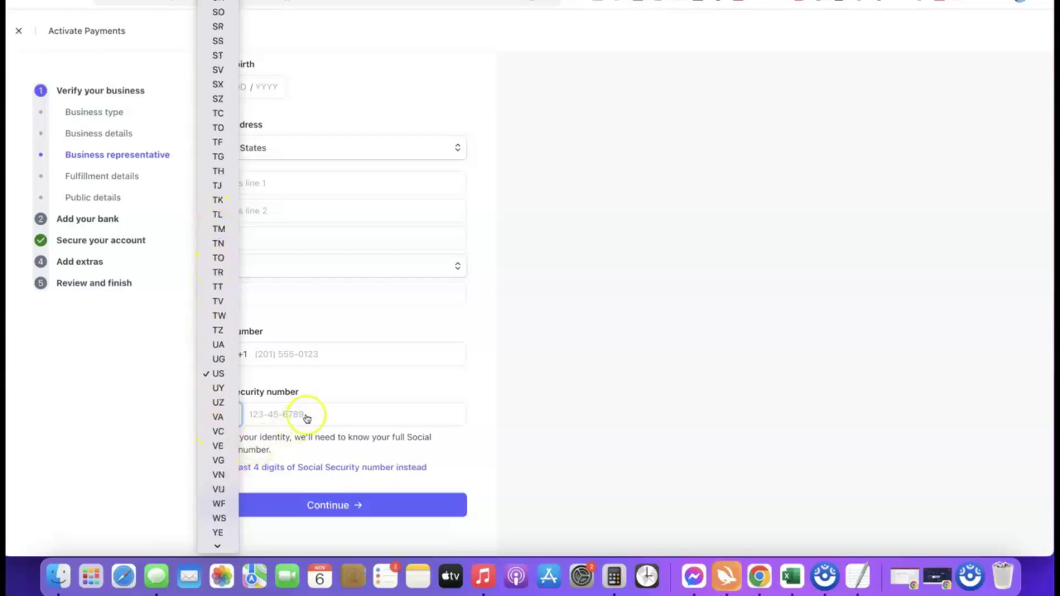
pyautogui.click(480, 413)
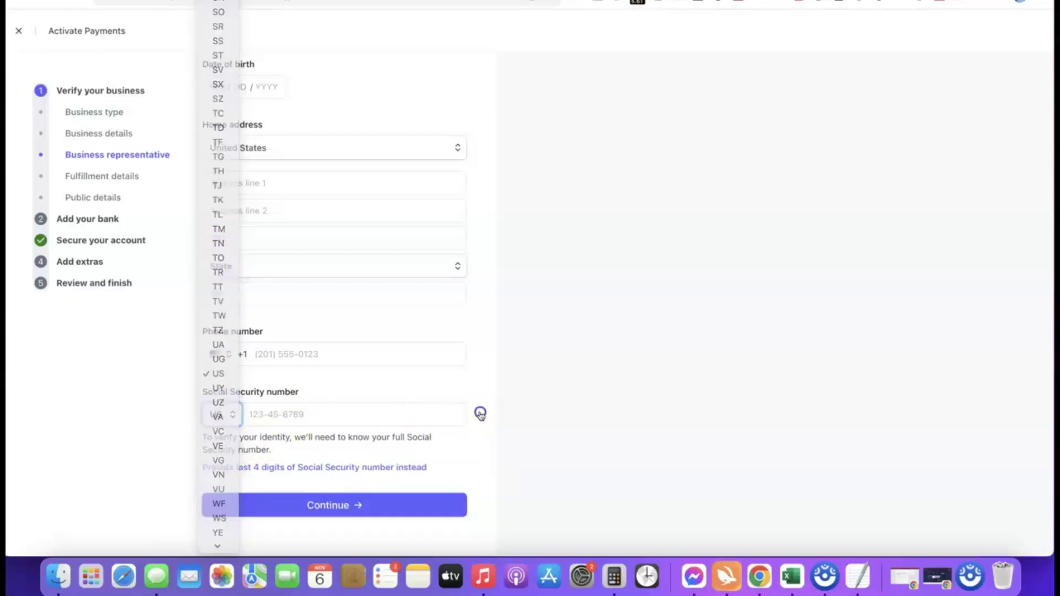
pyautogui.click(221, 414)
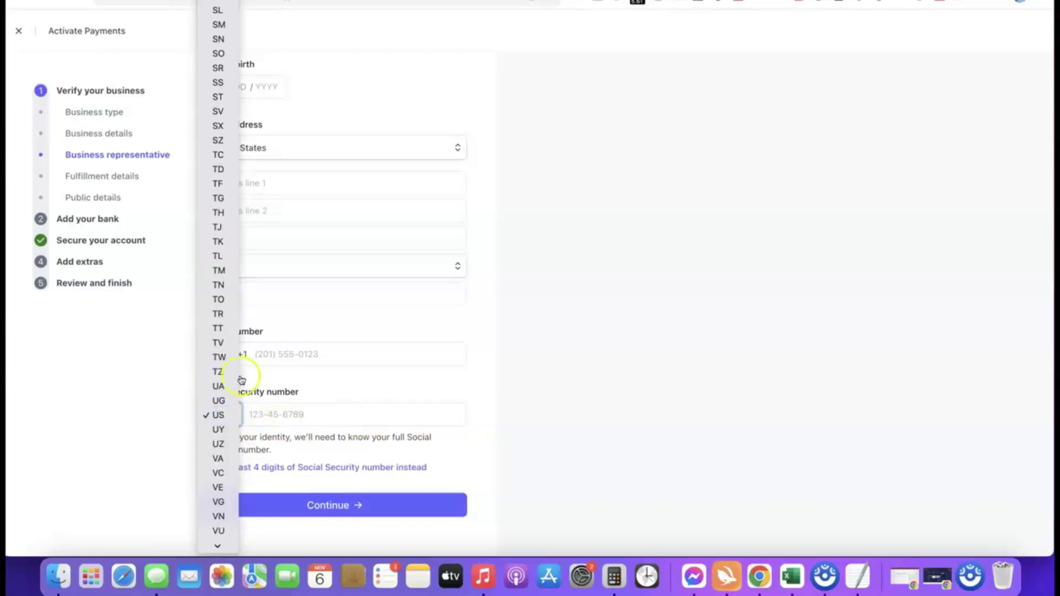
pyautogui.scroll(-6, 221, 377)
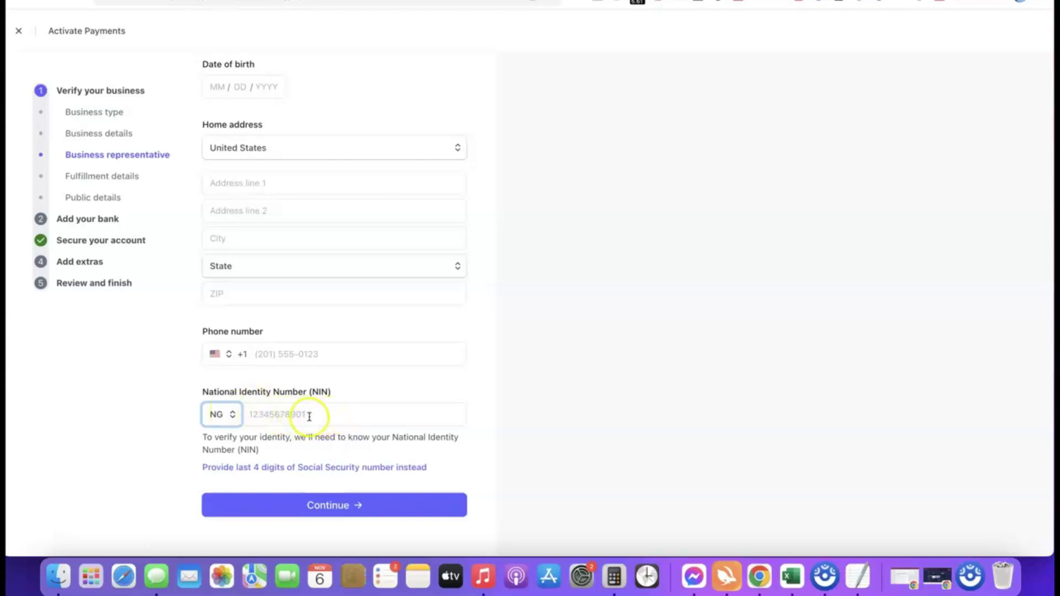
# Step: Set the representative's phone number country code to Nigeria (+234) and go over the remaining personal details
pyautogui.click(216, 354)
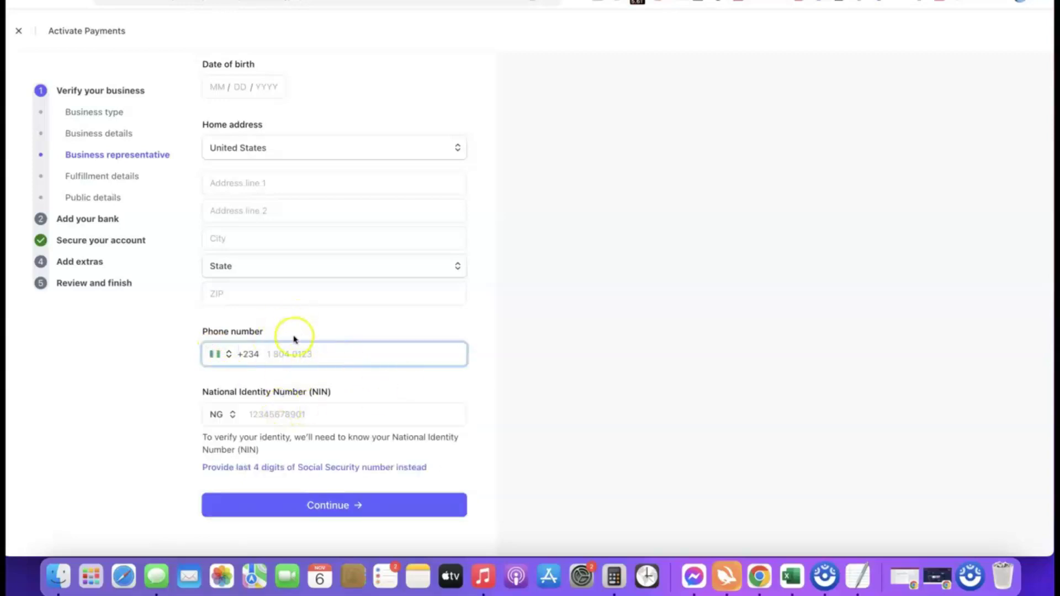
pyautogui.scroll(2, 292, 336)
pyautogui.scroll(-2, 377, 247)
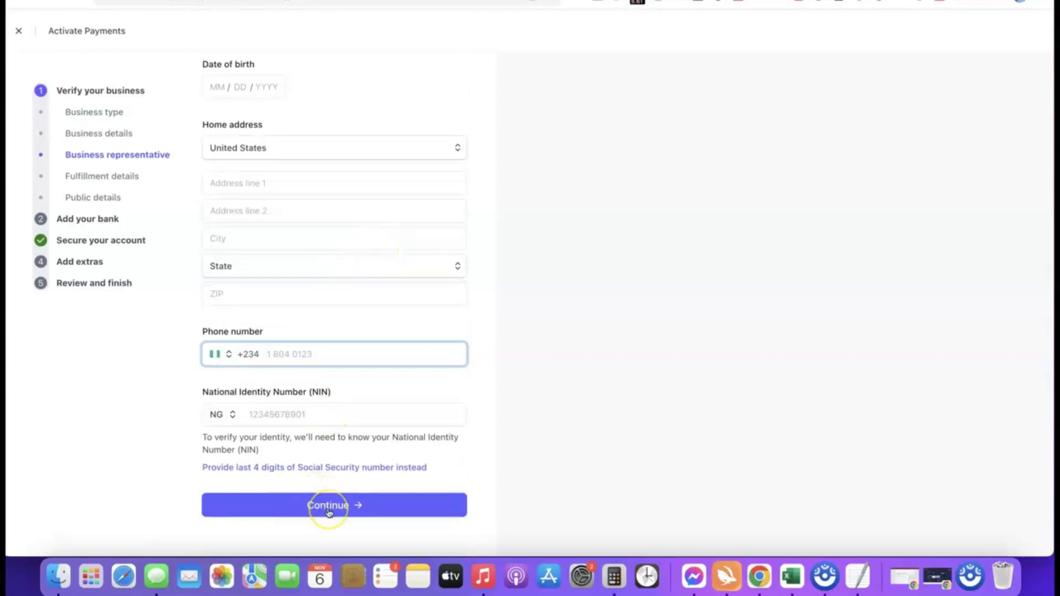
pyautogui.scroll(5, 347, 392)
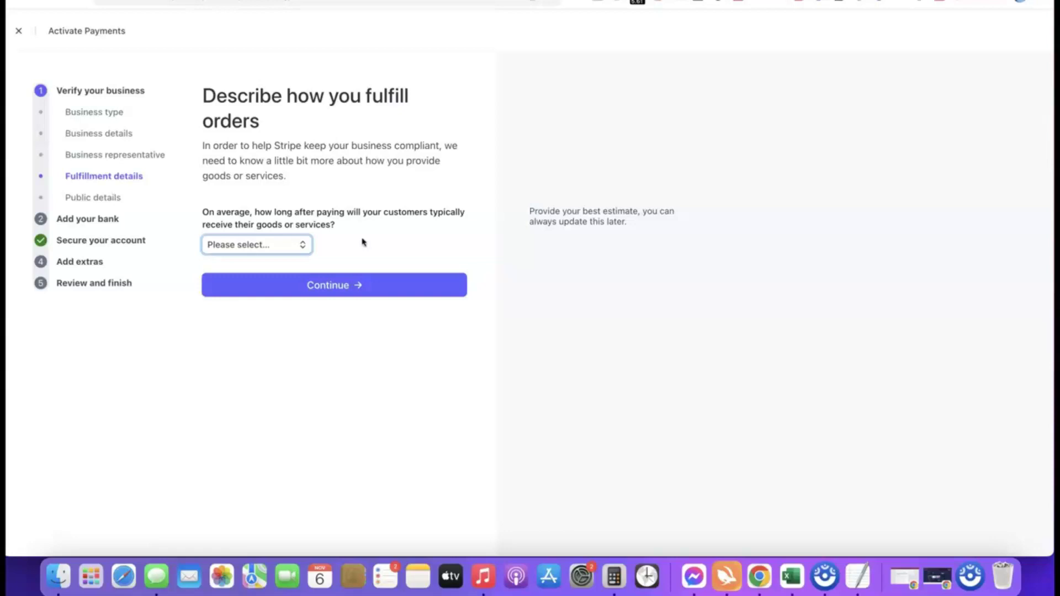
# Step: Set the average time for customers to receive their goods or services to Within one day and submit the fulfillment details
pyautogui.click(279, 252)
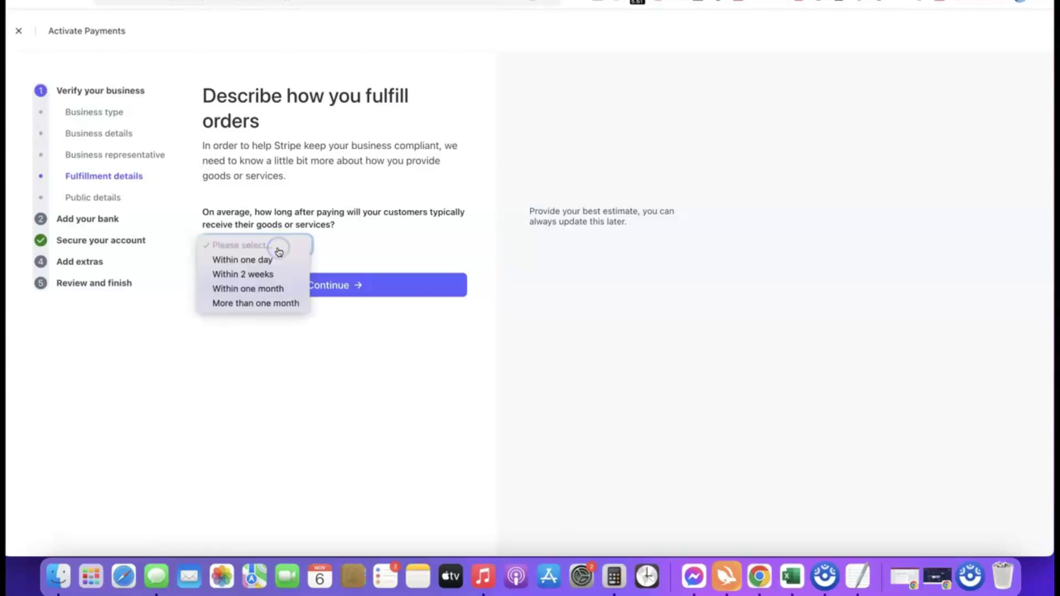
pyautogui.click(258, 274)
pyautogui.click(276, 244)
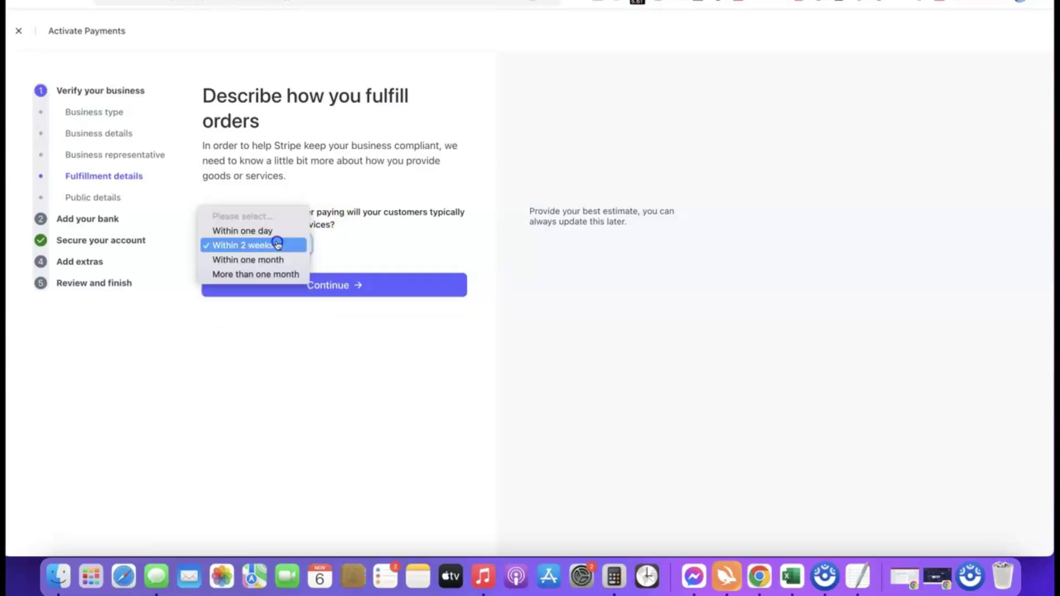
pyautogui.click(242, 231)
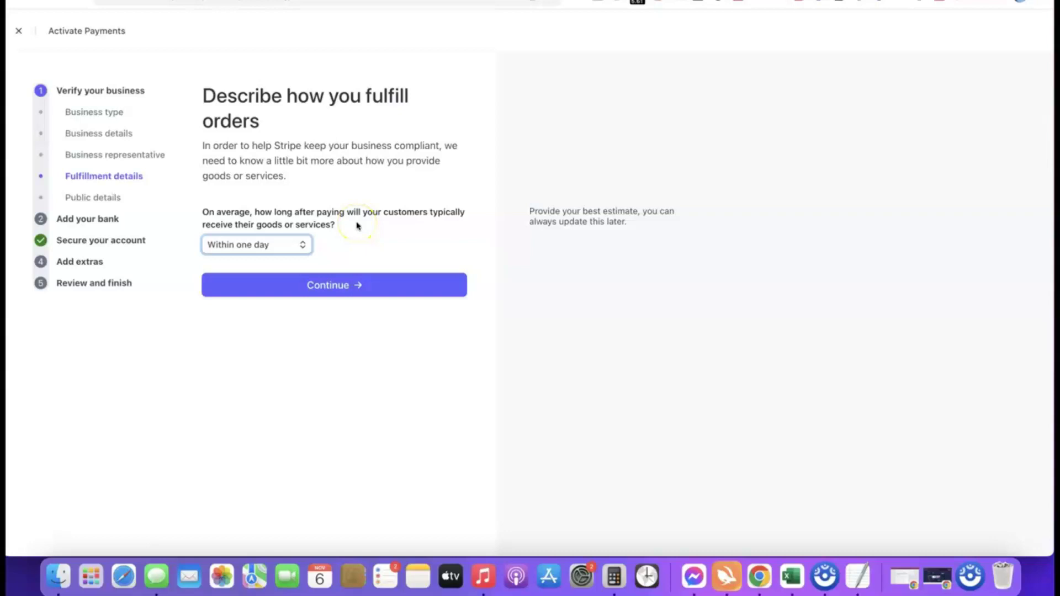
pyautogui.click(332, 286)
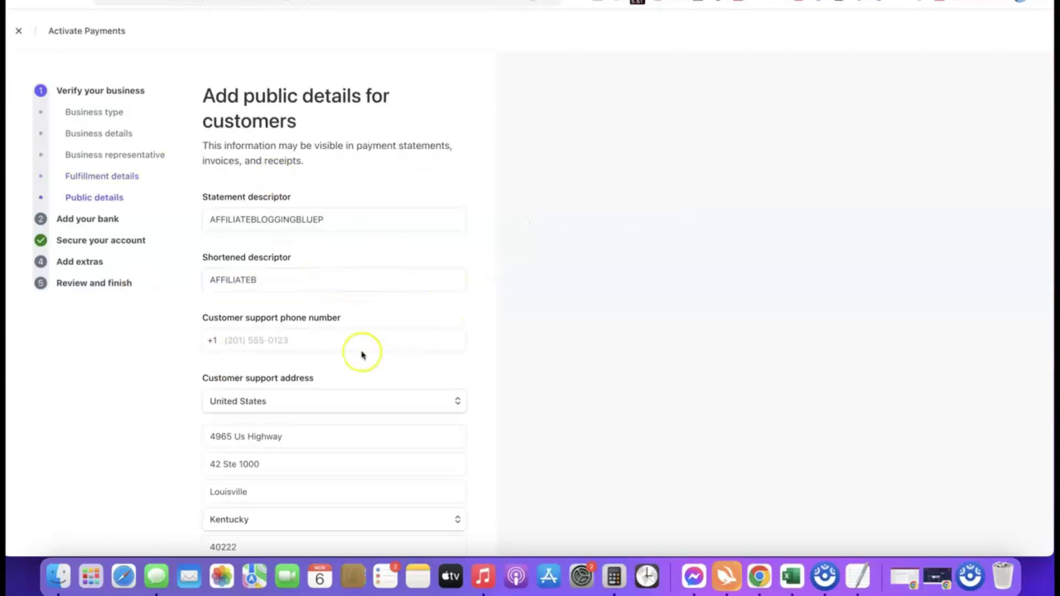
# Step: Examine the public details form, covering the statement descriptor, shortened descriptor, customer support phone number and customer support address
pyautogui.moveTo(367, 232)
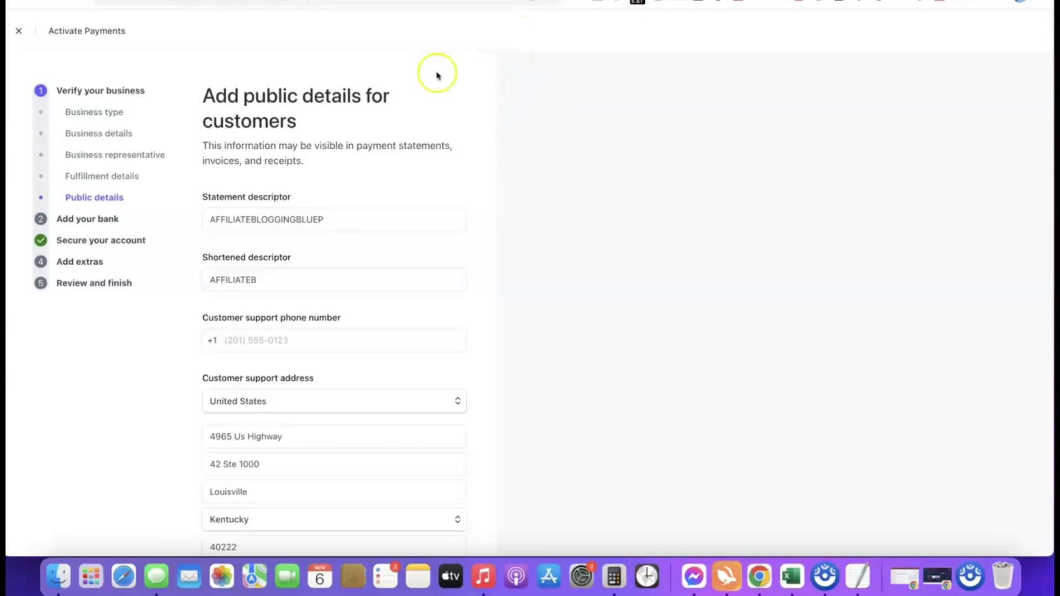
pyautogui.moveTo(383, 189)
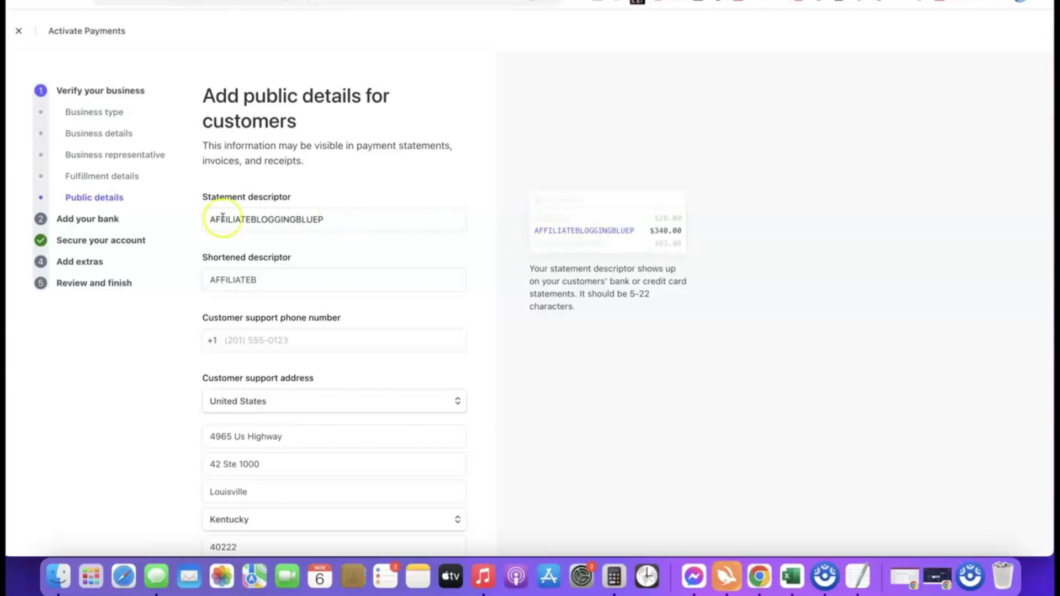
pyautogui.click(292, 285)
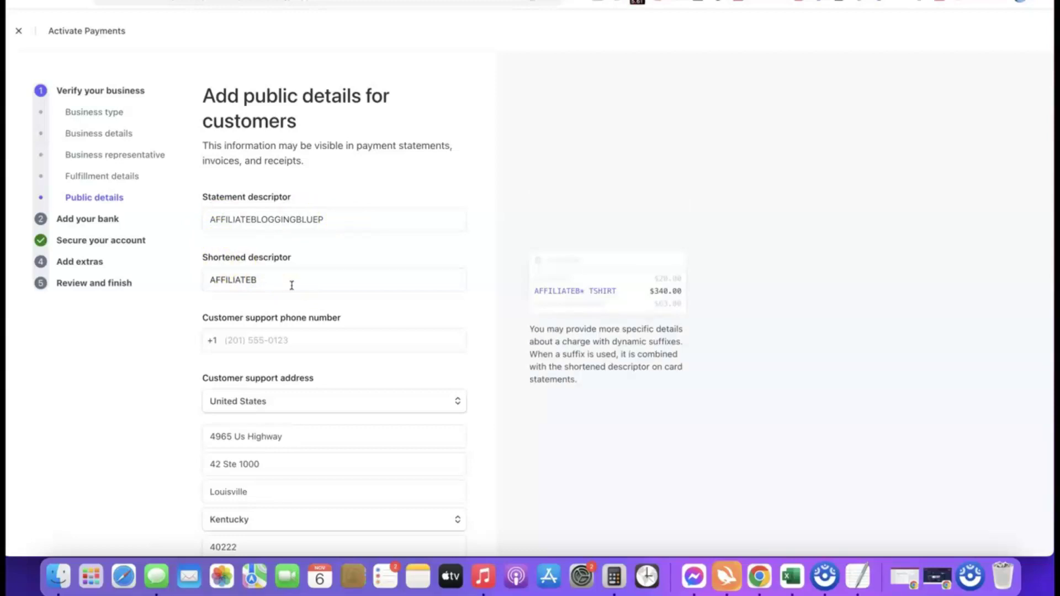
pyautogui.click(206, 326)
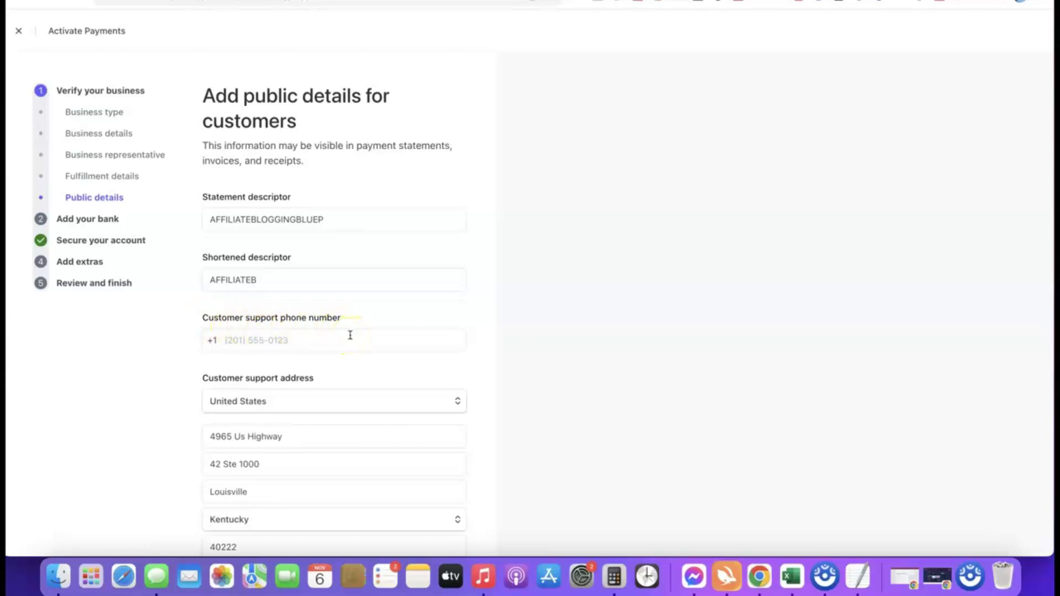
pyautogui.click(265, 222)
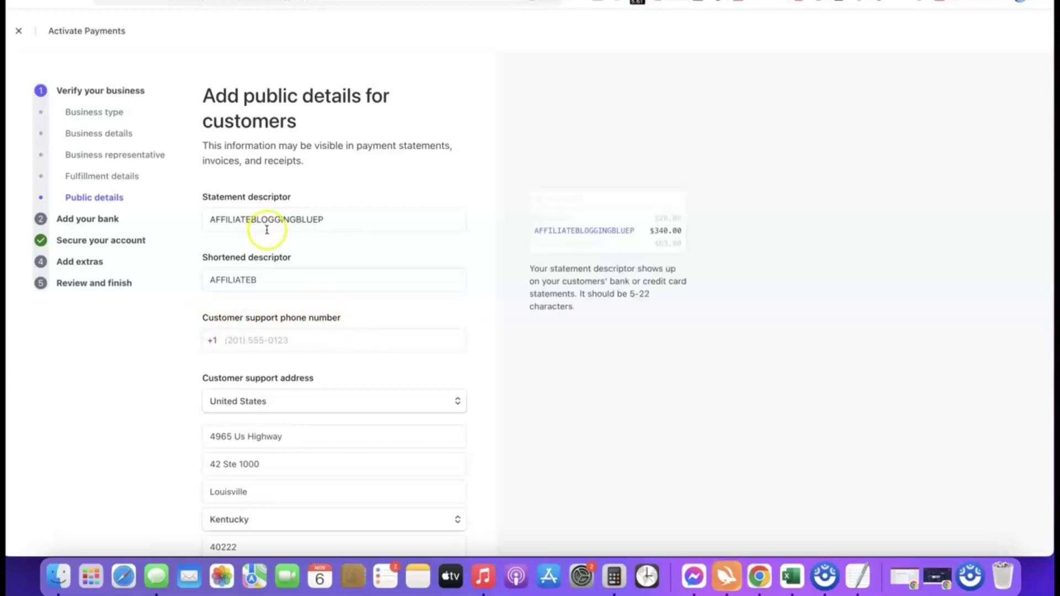
pyautogui.scroll(-3, 267, 230)
pyautogui.click(267, 229)
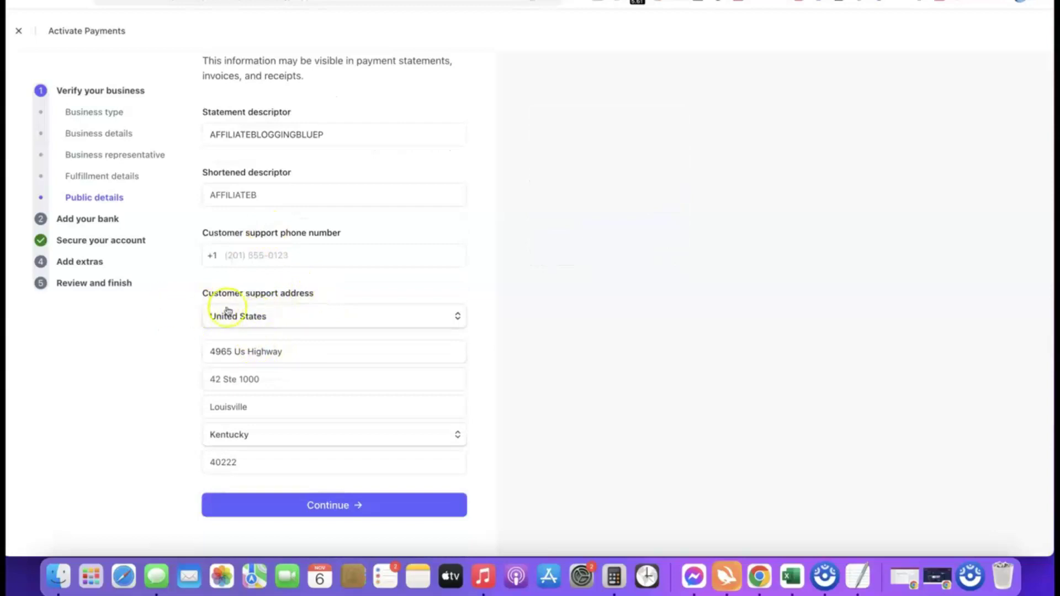
pyautogui.scroll(2, 283, 326)
pyautogui.scroll(1, 283, 330)
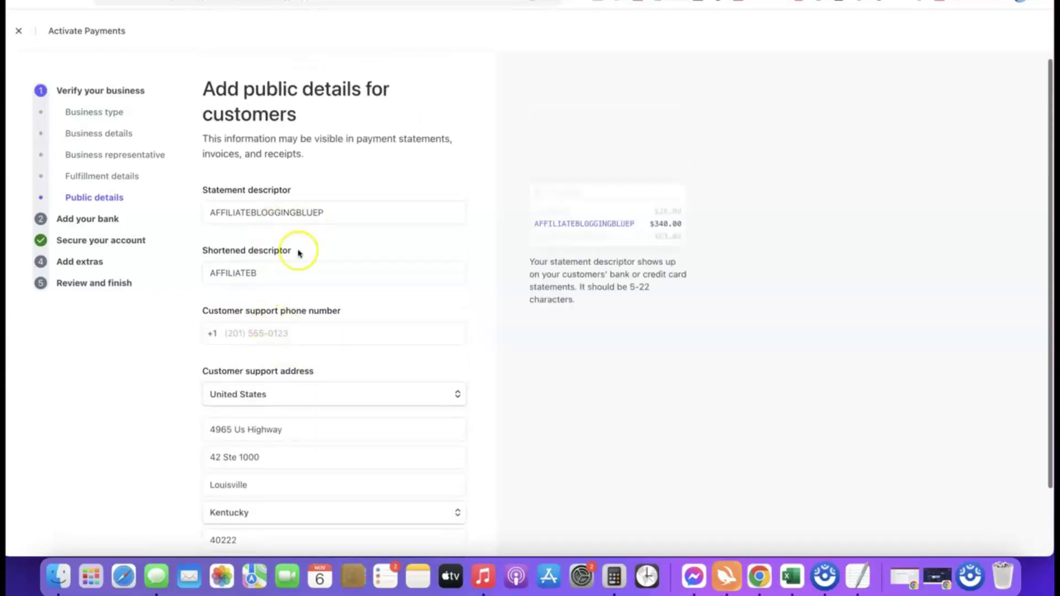
pyautogui.scroll(-2, 309, 185)
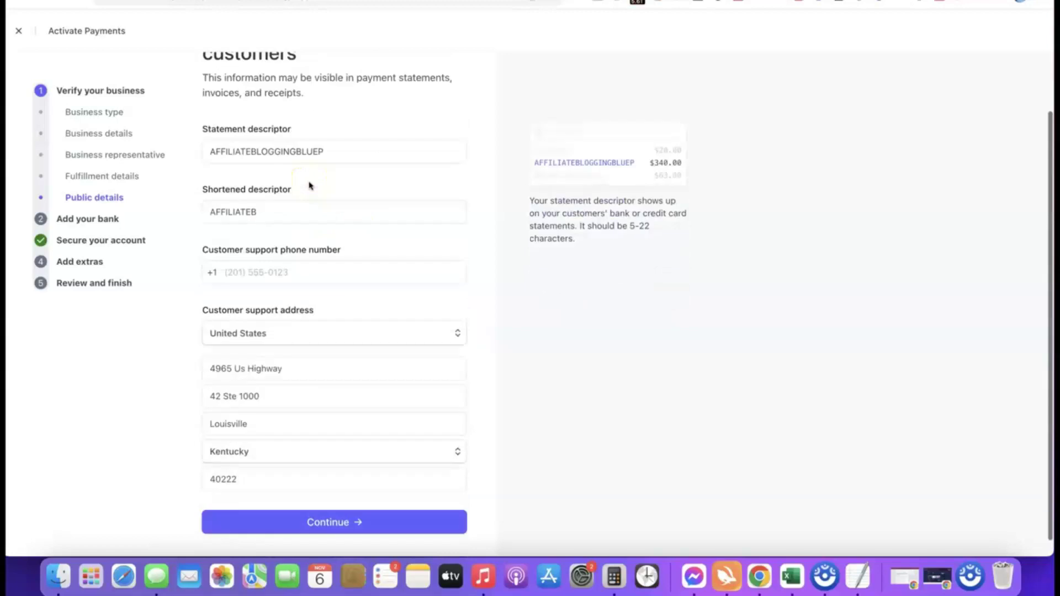
# Step: Submit the public details and link the payout bank account manually with its routing number and confirmed account number
pyautogui.click(293, 506)
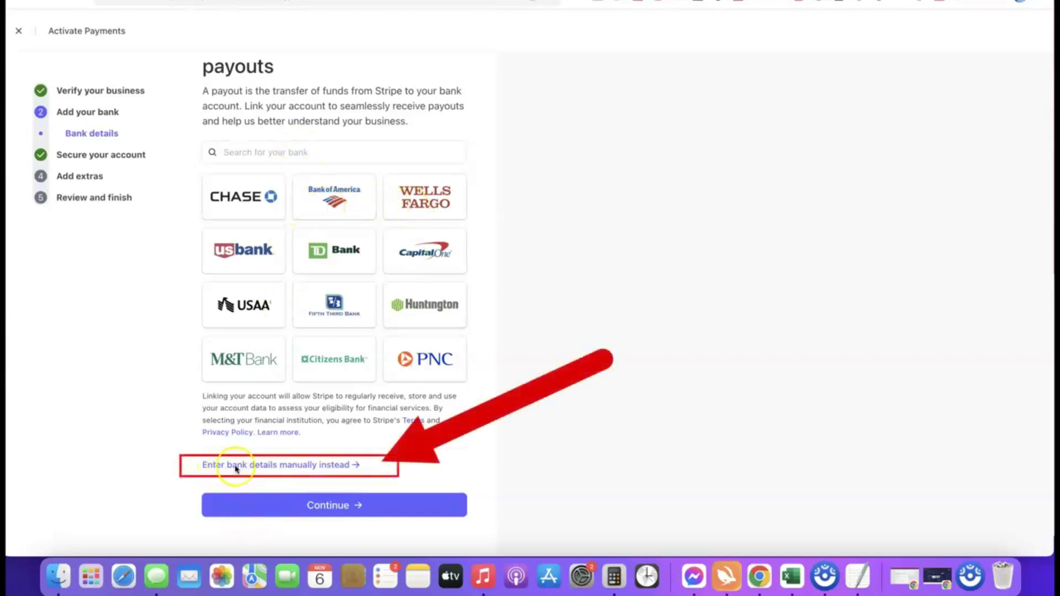
pyautogui.click(308, 467)
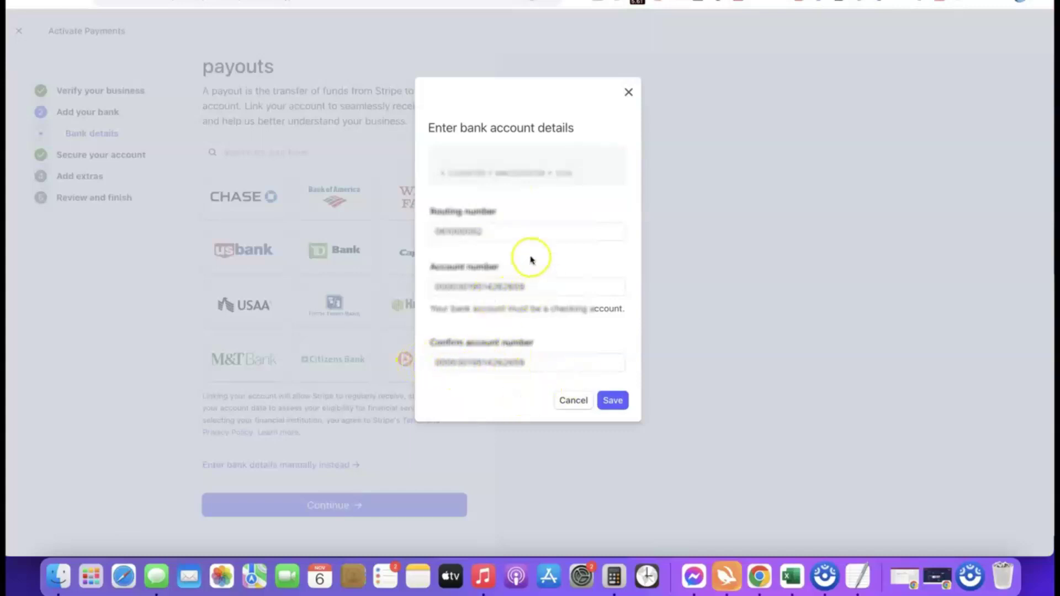
pyautogui.click(618, 402)
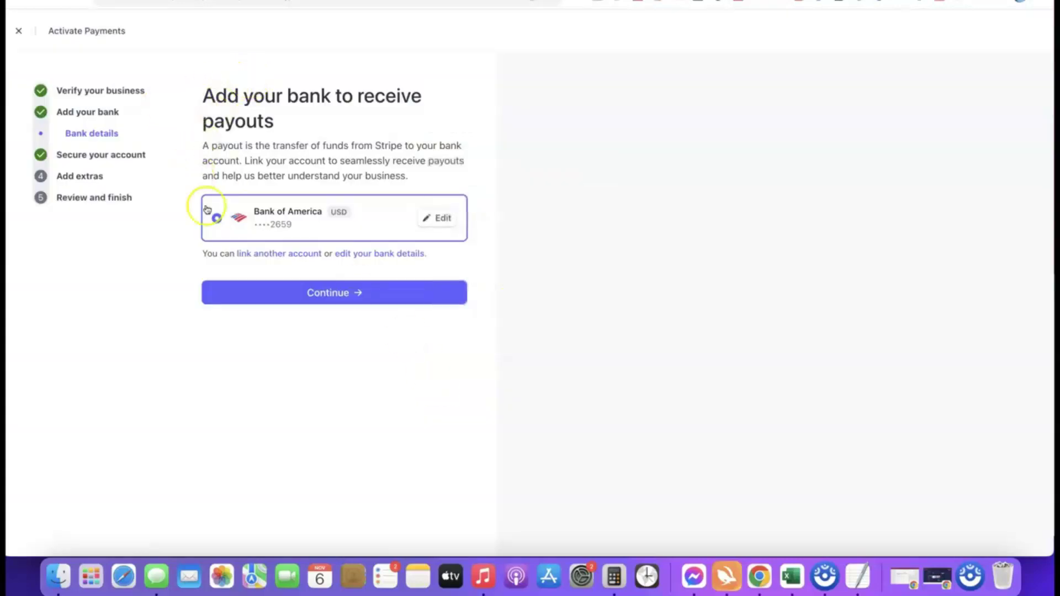
pyautogui.click(329, 294)
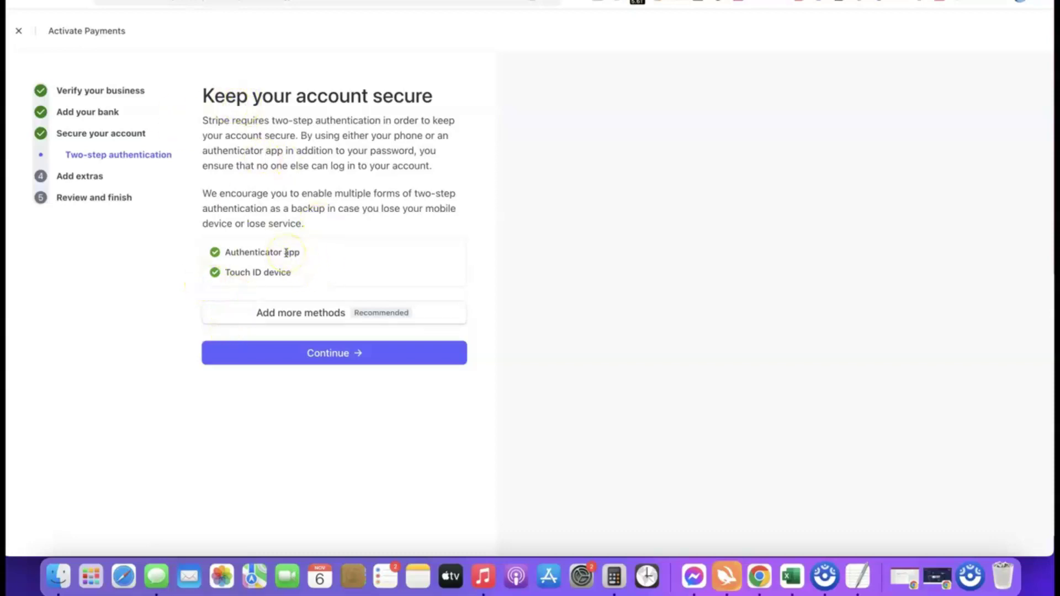
# Step: Keep the existing two-step authentication methods, skip automated sales tax calculation and decline the climate contribution
pyautogui.click(338, 358)
pyautogui.scroll(-1, 367, 171)
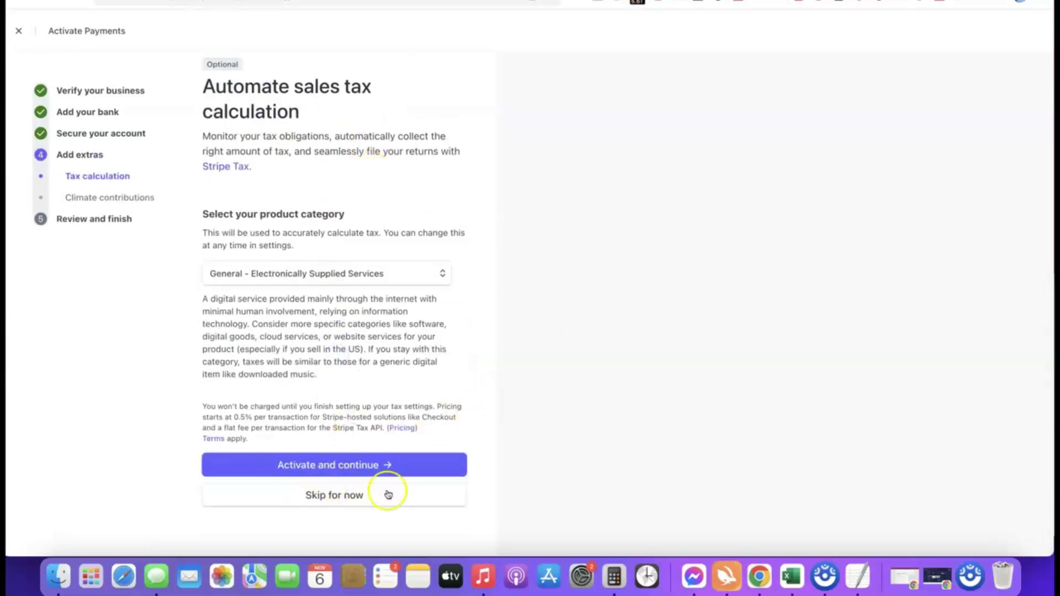
pyautogui.click(334, 497)
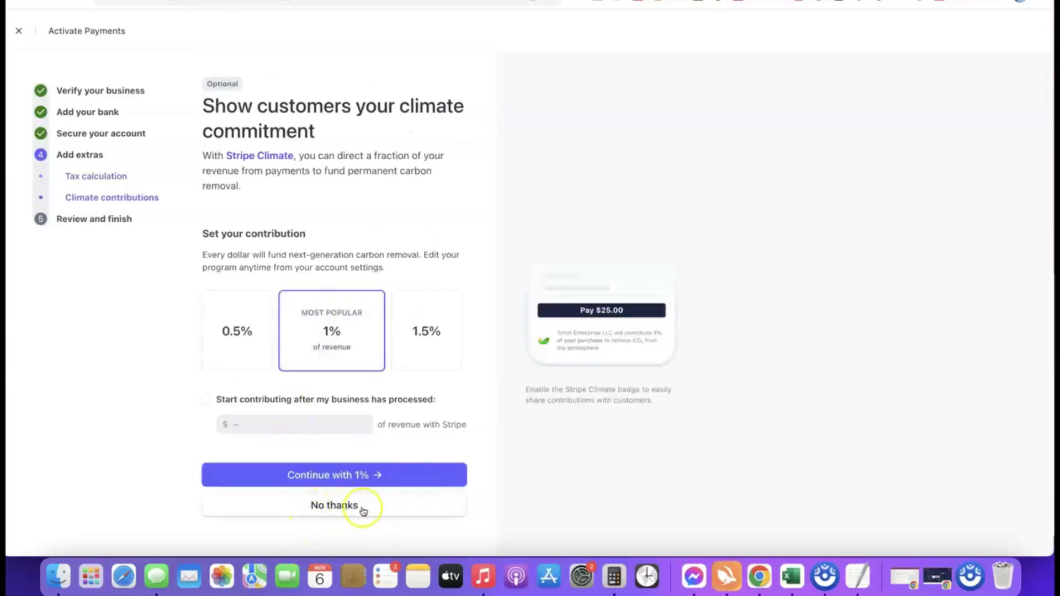
pyautogui.click(356, 506)
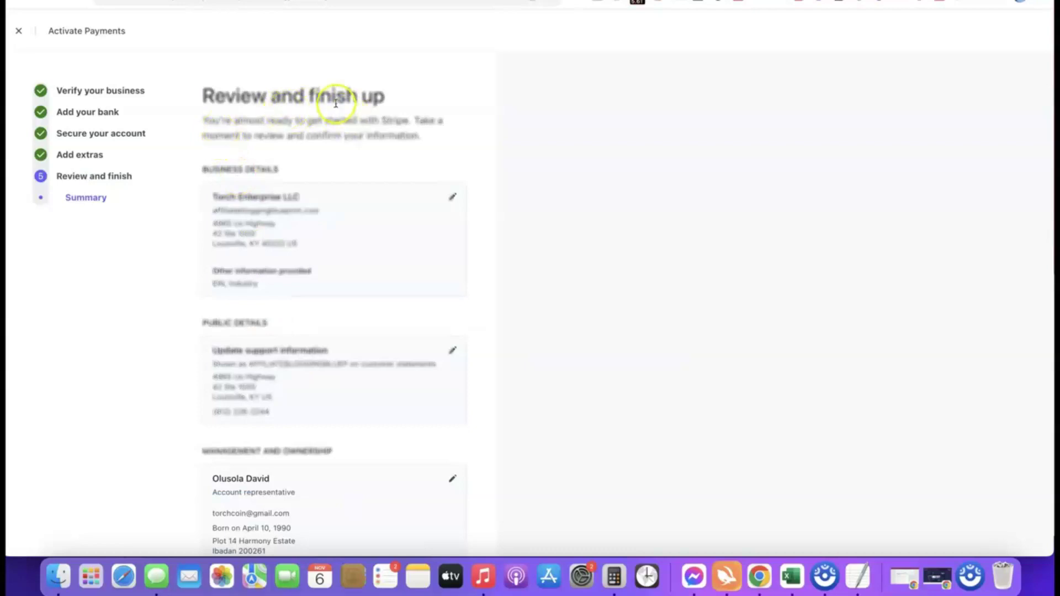
# Step: Review the activation summary from business details to climate contributions, then agree to the terms and submit it
pyautogui.scroll(-5, 304, 84)
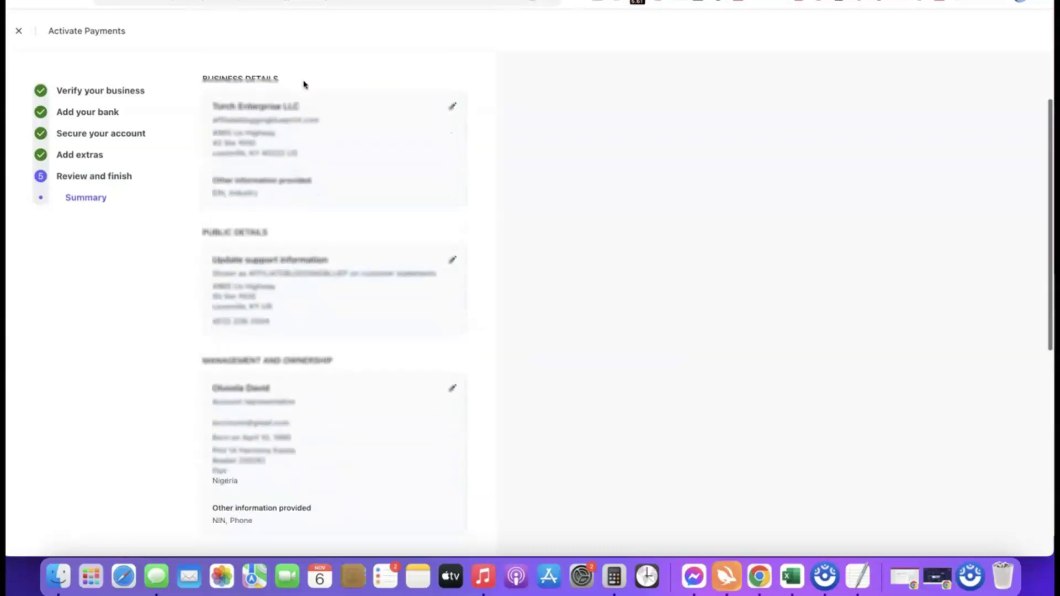
pyautogui.scroll(2, 291, 83)
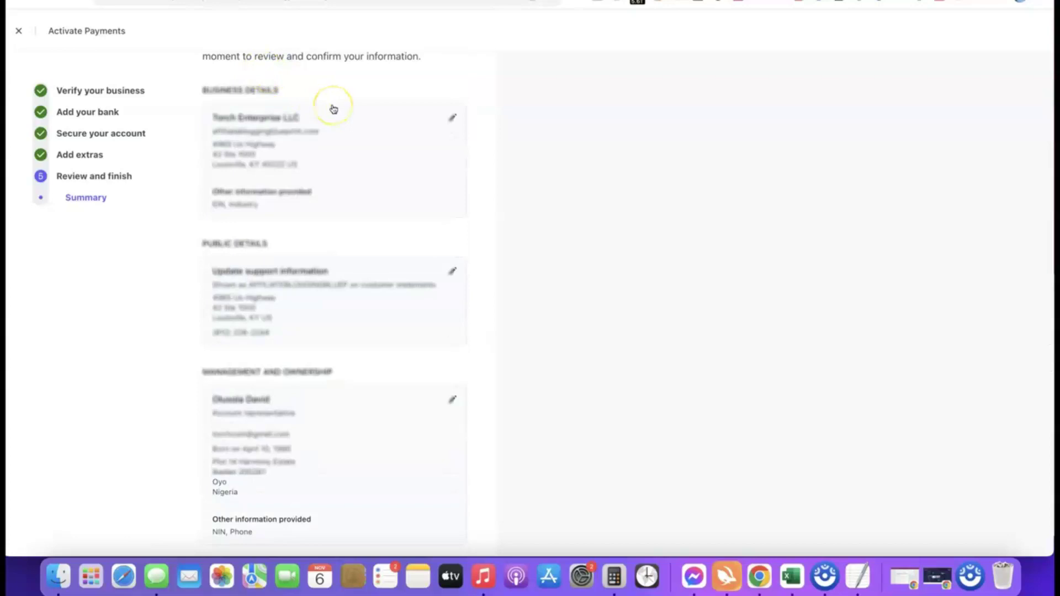
pyautogui.scroll(-10, 334, 109)
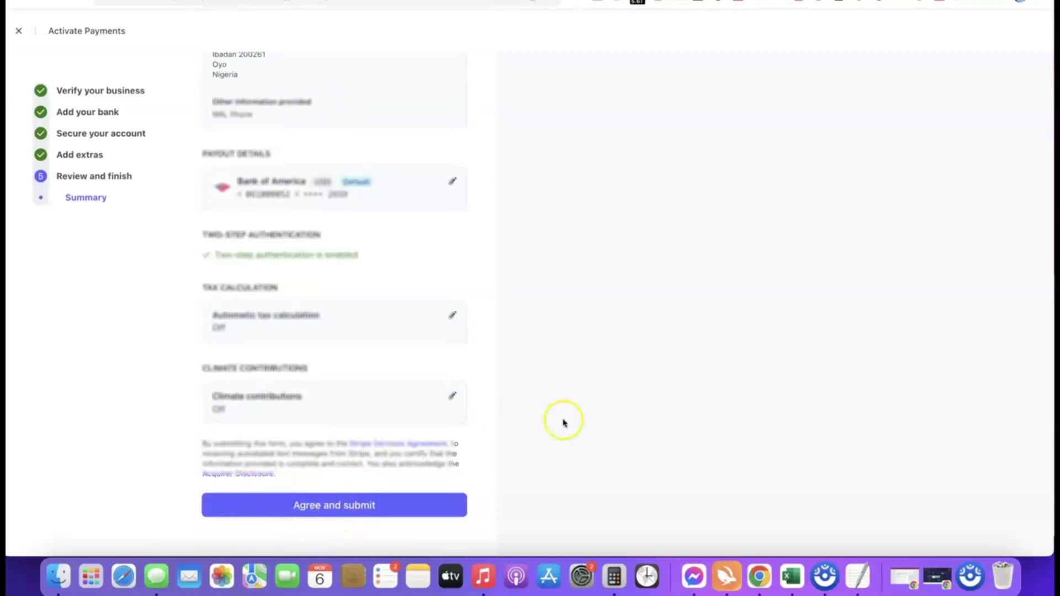
pyautogui.click(326, 504)
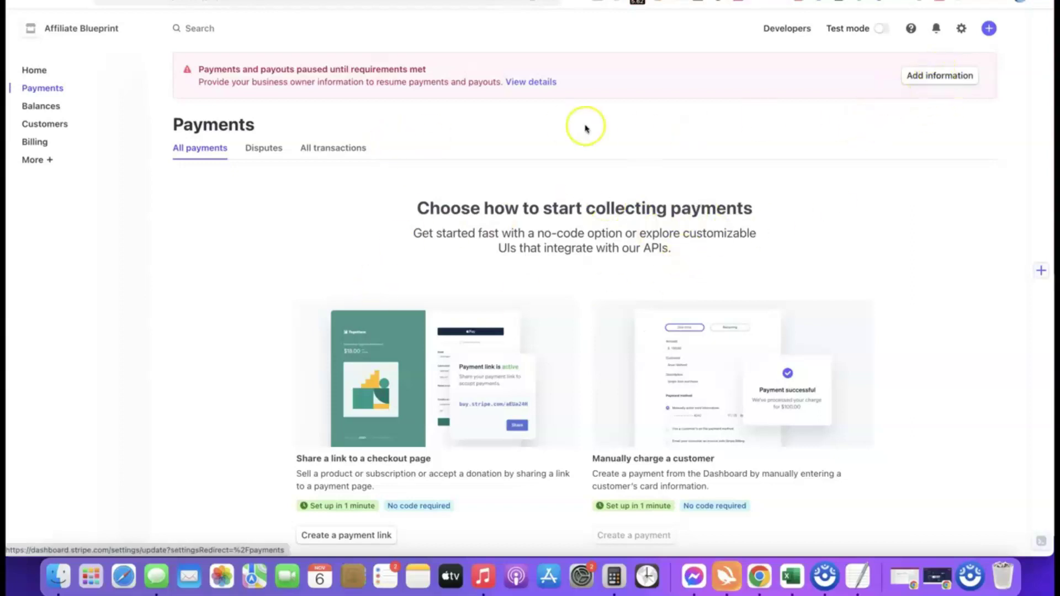
# Step: Open the account representative's missing required information and choose Upload a file as the ID verification method
pyautogui.click(917, 74)
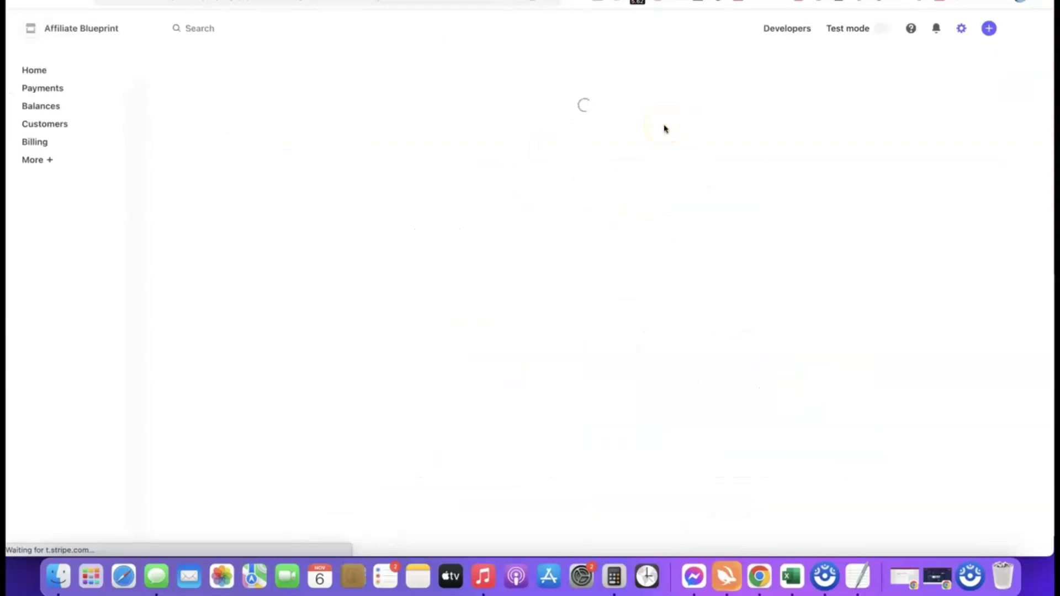
pyautogui.scroll(-3, 674, 149)
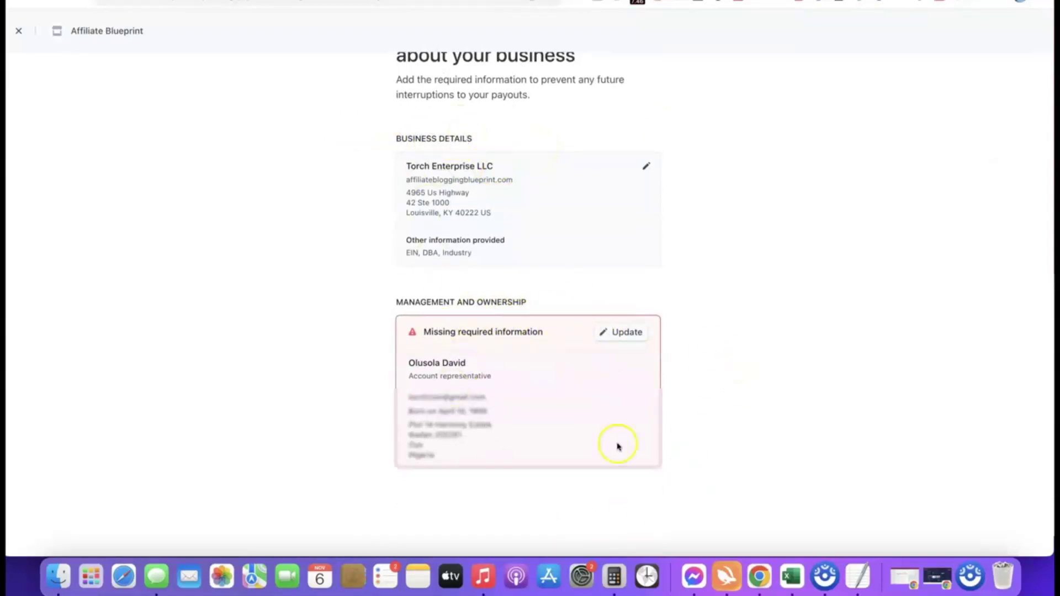
pyautogui.scroll(-2, 778, 308)
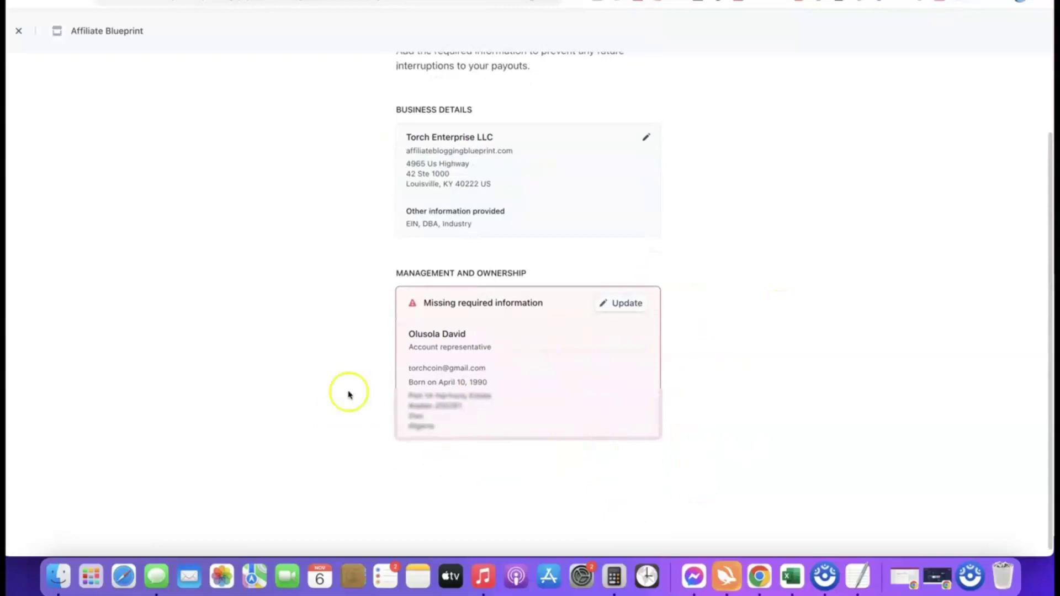
pyautogui.click(624, 303)
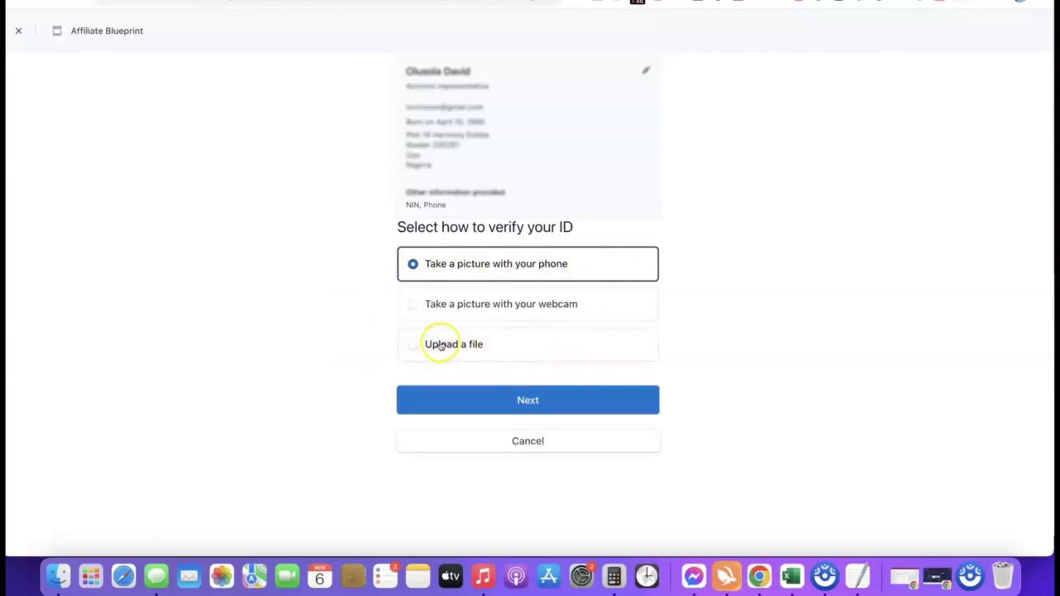
pyautogui.click(422, 346)
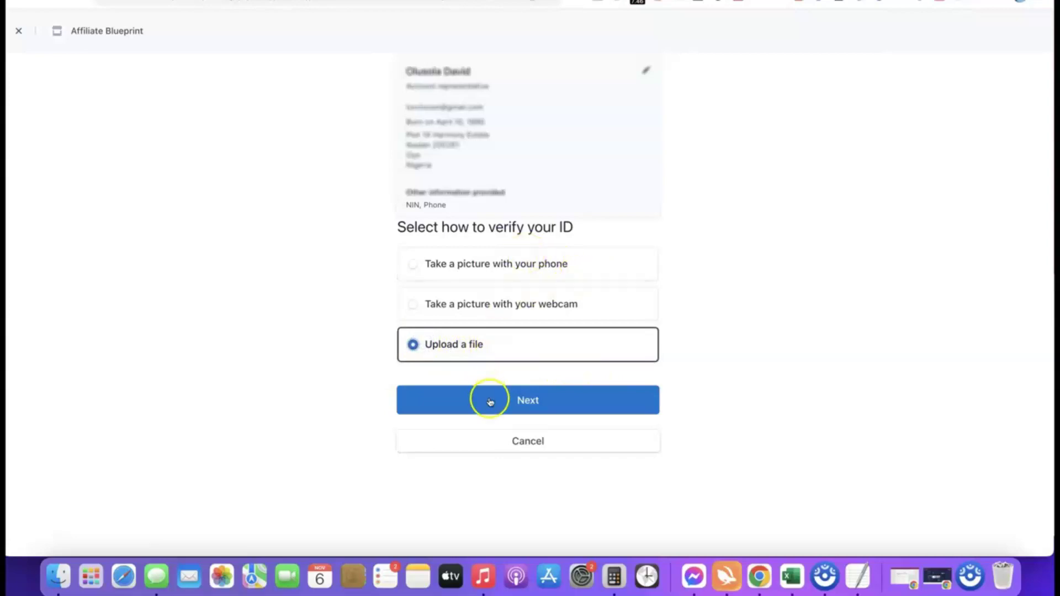
pyautogui.click(525, 399)
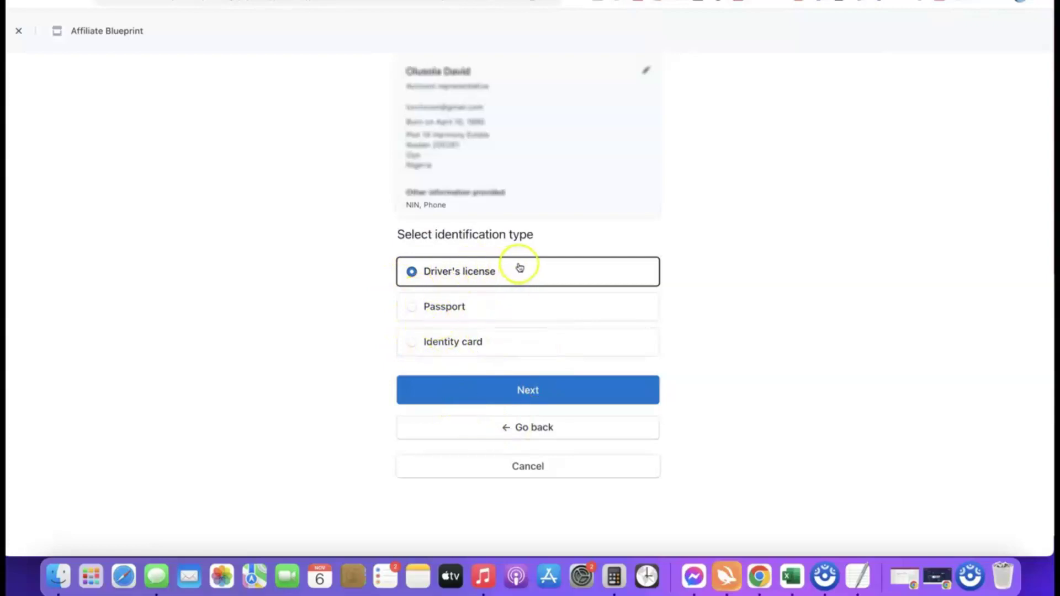
# Step: Choose Driver's license as the identification type and upload the image of its front
pyautogui.click(529, 391)
pyautogui.click(518, 403)
pyautogui.click(739, 394)
pyautogui.click(536, 403)
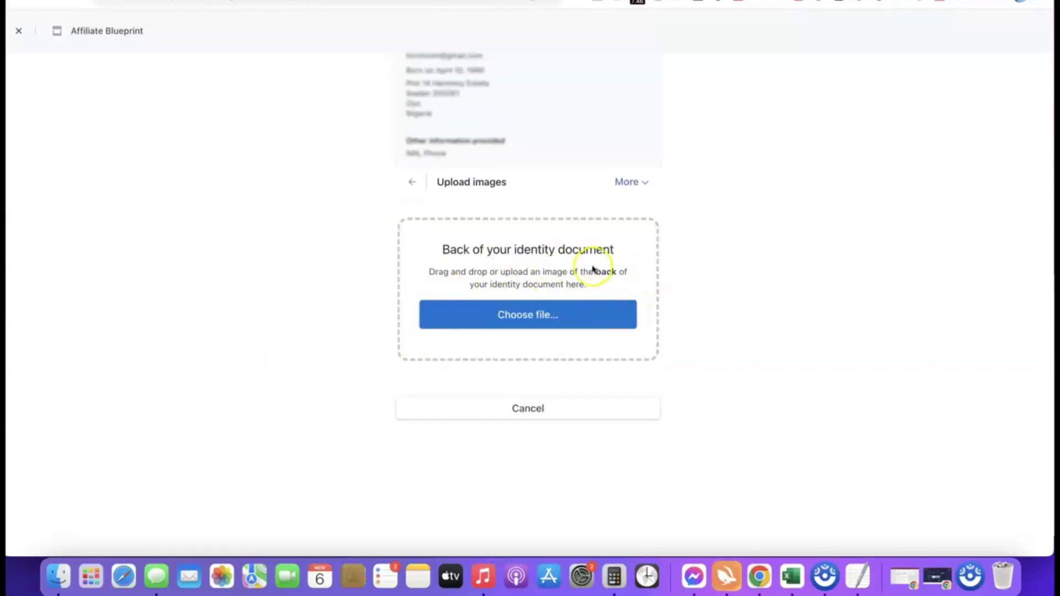
# Step: Upload drivers_license_back.jpg as the back of the identity document, continue with that image anyway and go to the dashboard
pyautogui.click(530, 316)
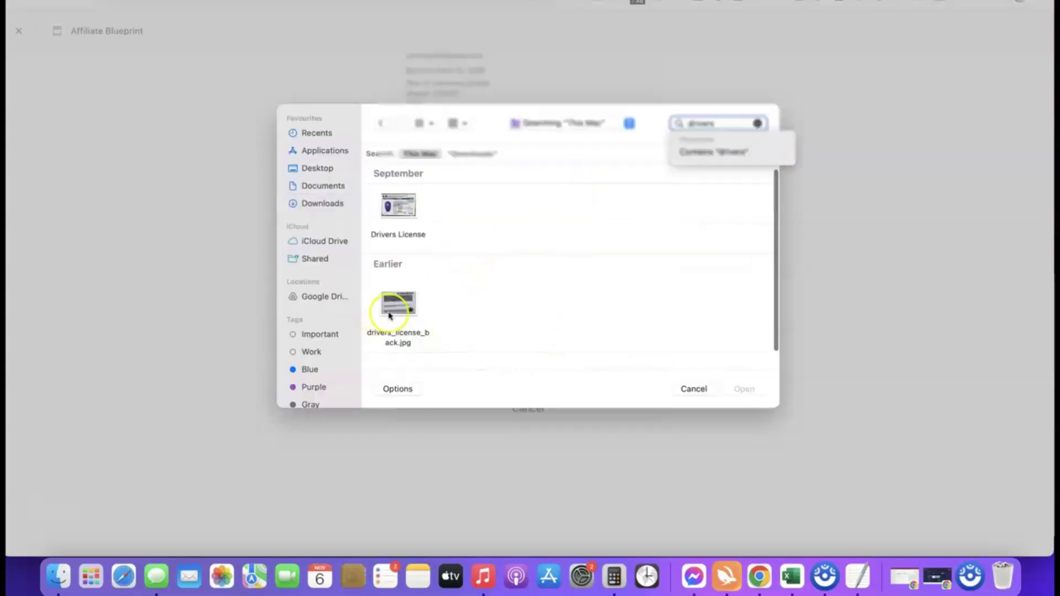
pyautogui.click(389, 315)
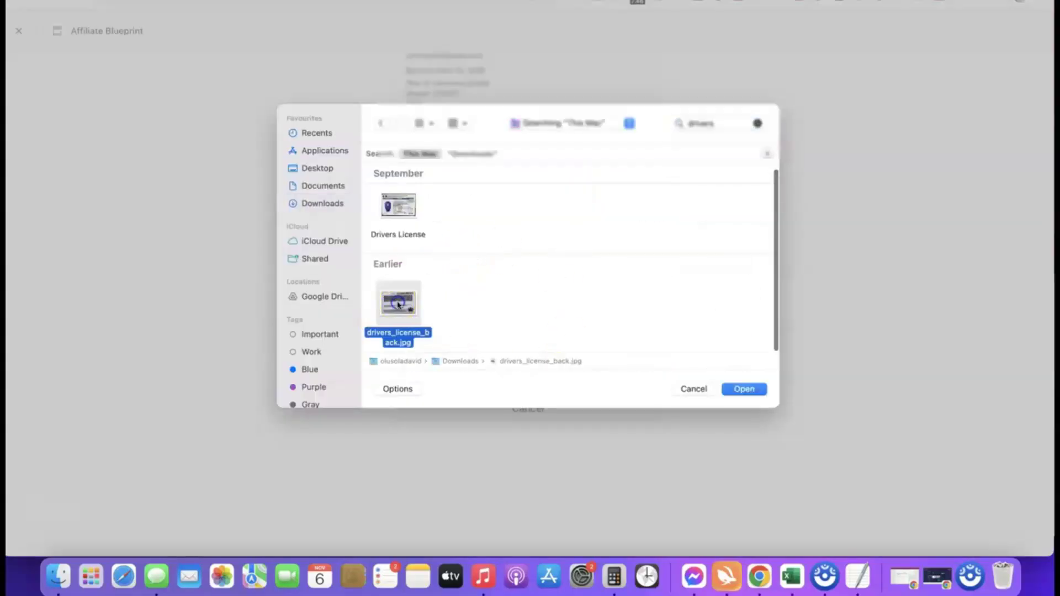
pyautogui.click(744, 390)
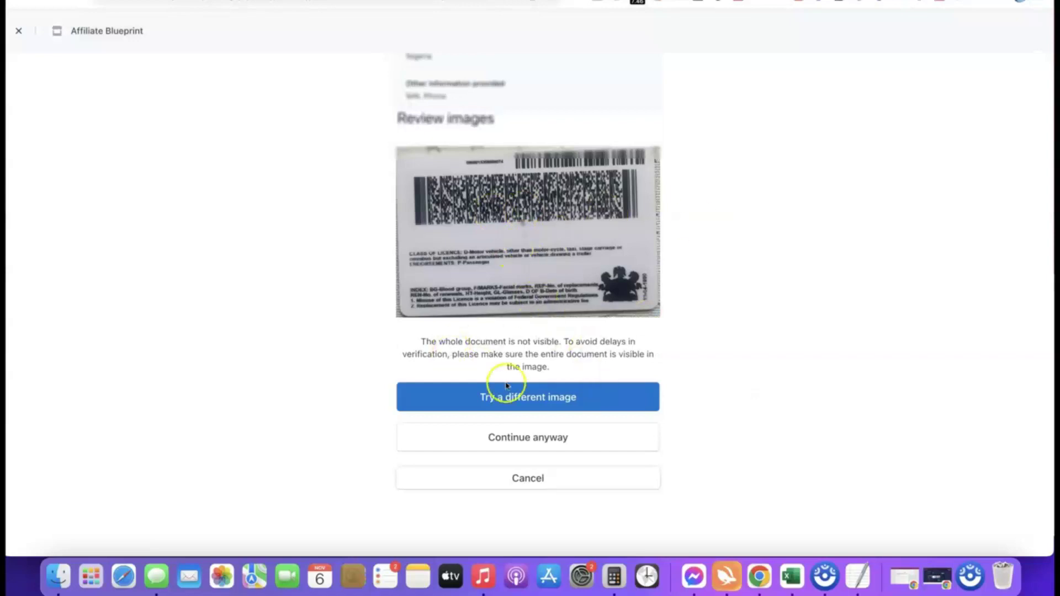
pyautogui.click(522, 438)
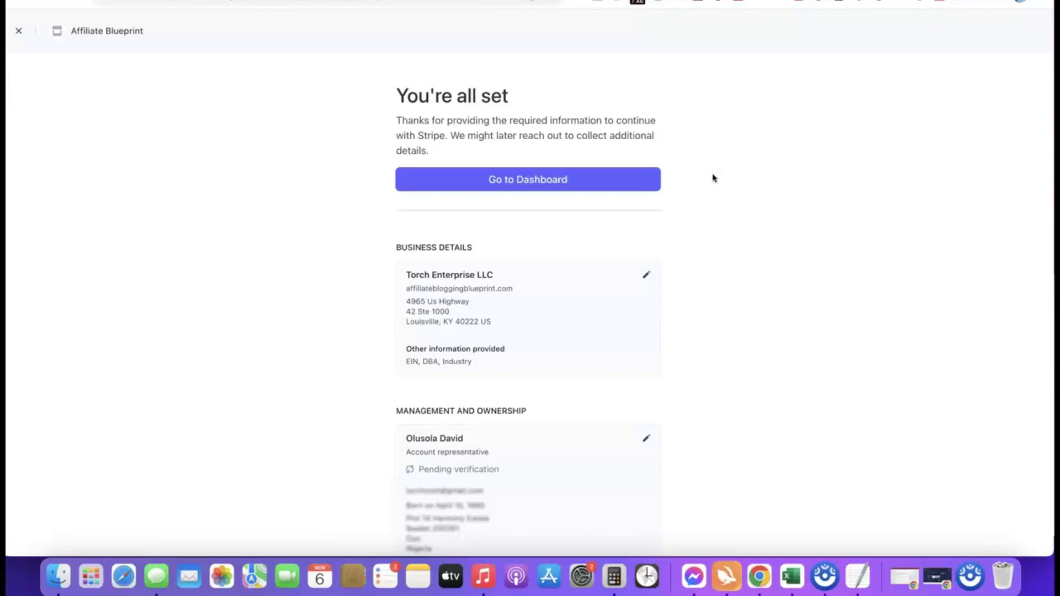
pyautogui.click(527, 178)
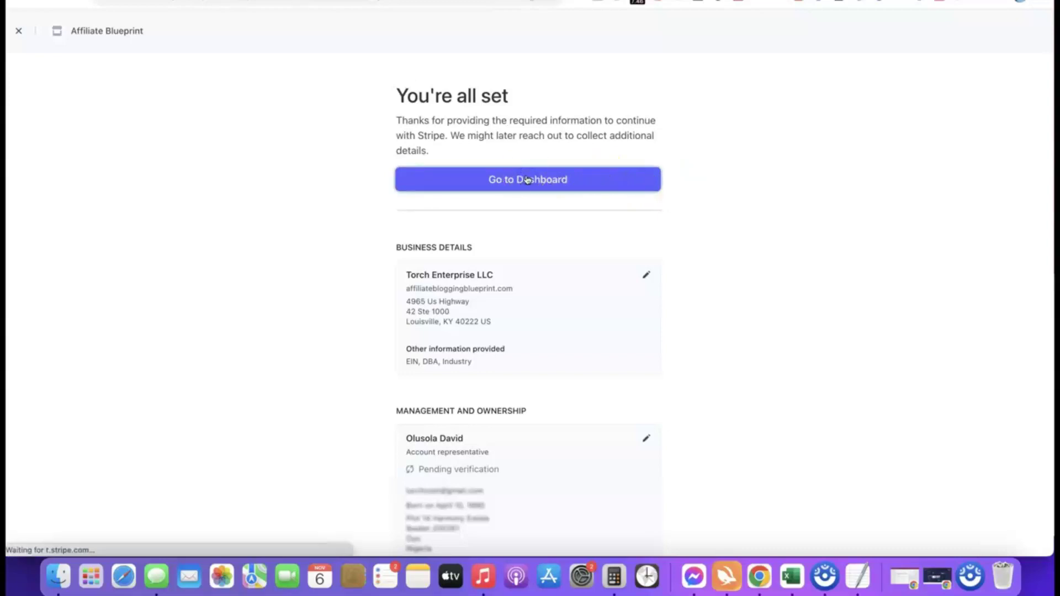